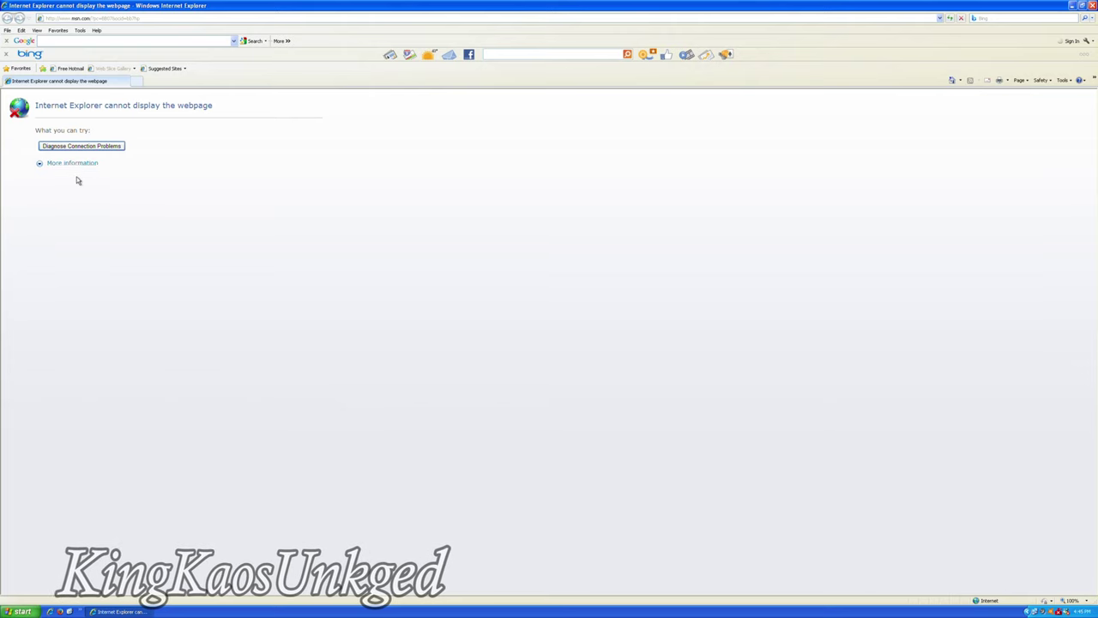
- Expand the connection error's additional information and view the Bing toolbar's Facebook panel
left_click(70, 164)
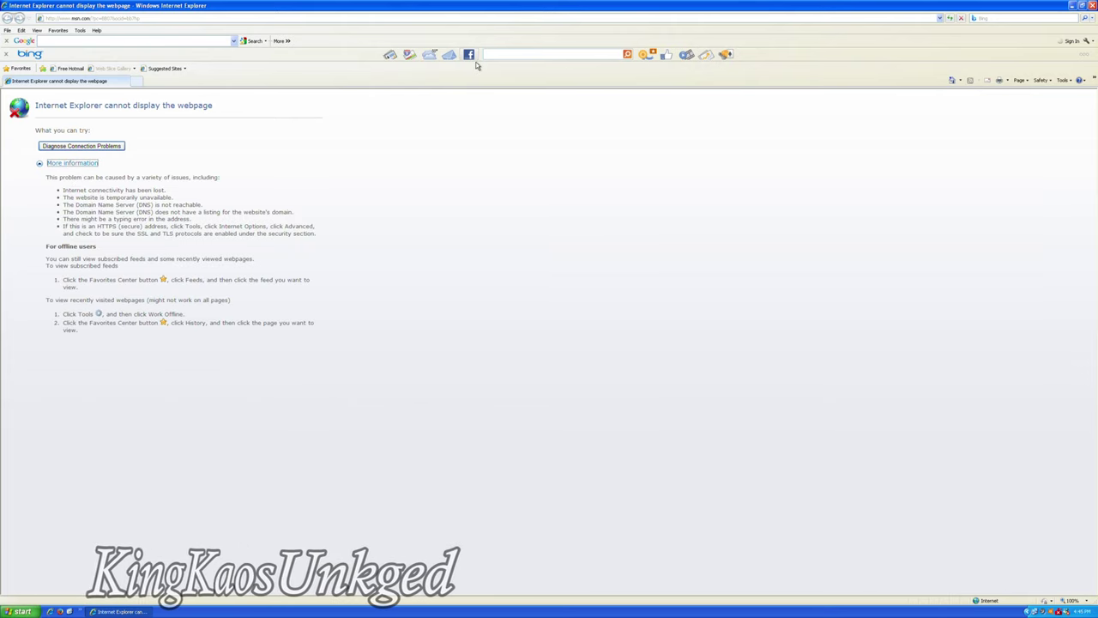
left_click(475, 61)
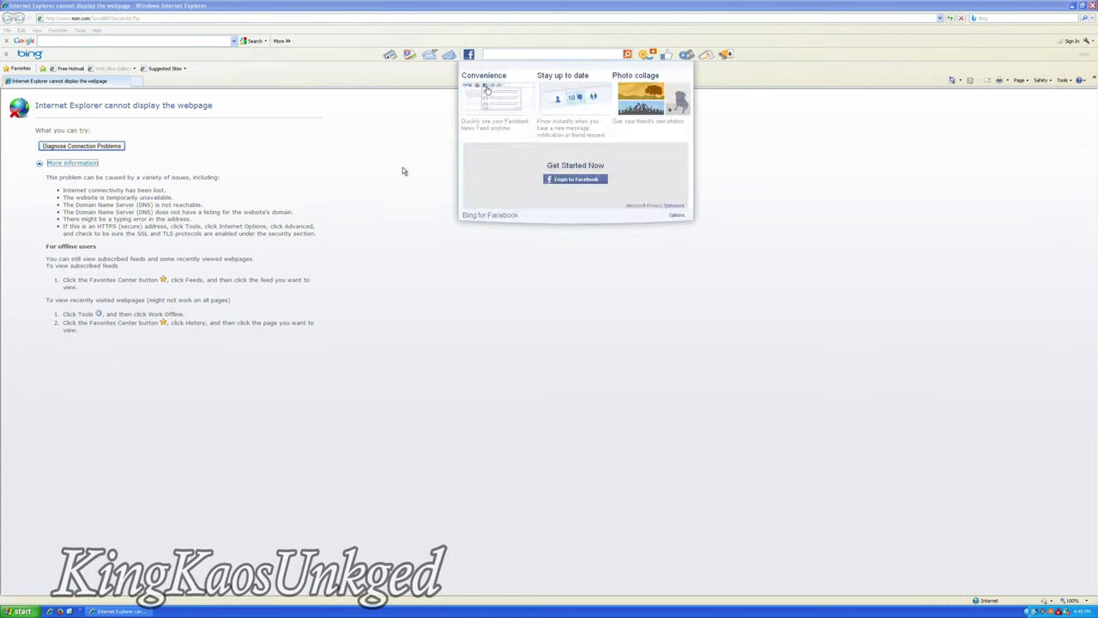
left_click(295, 151)
- Try to load the website weather.gov/bm in the current browser tab
left_click(86, 18)
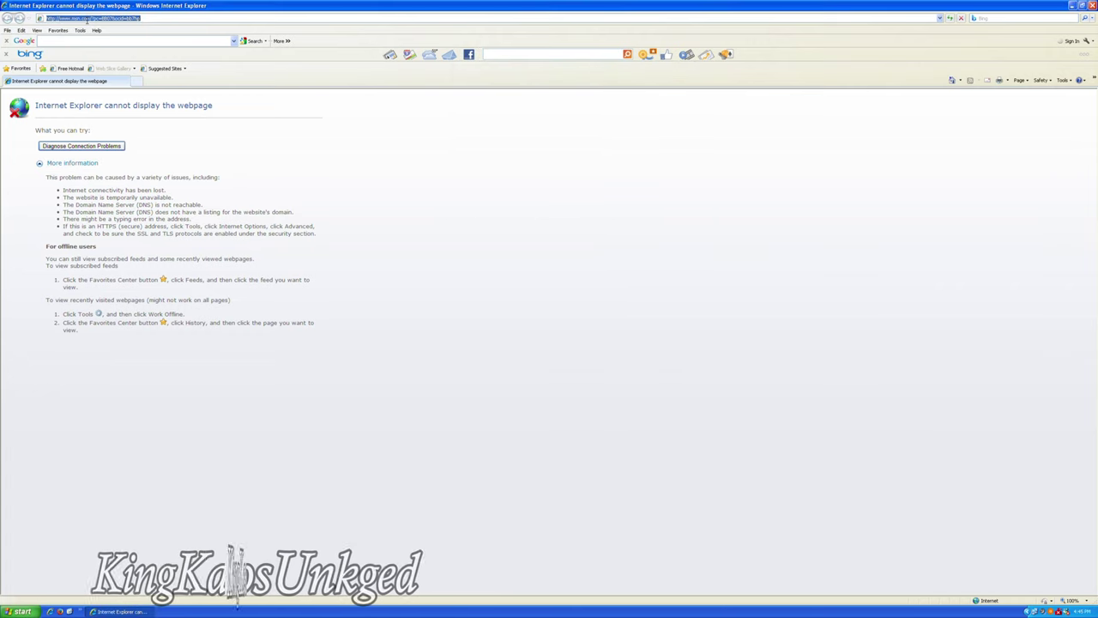
type("weath")
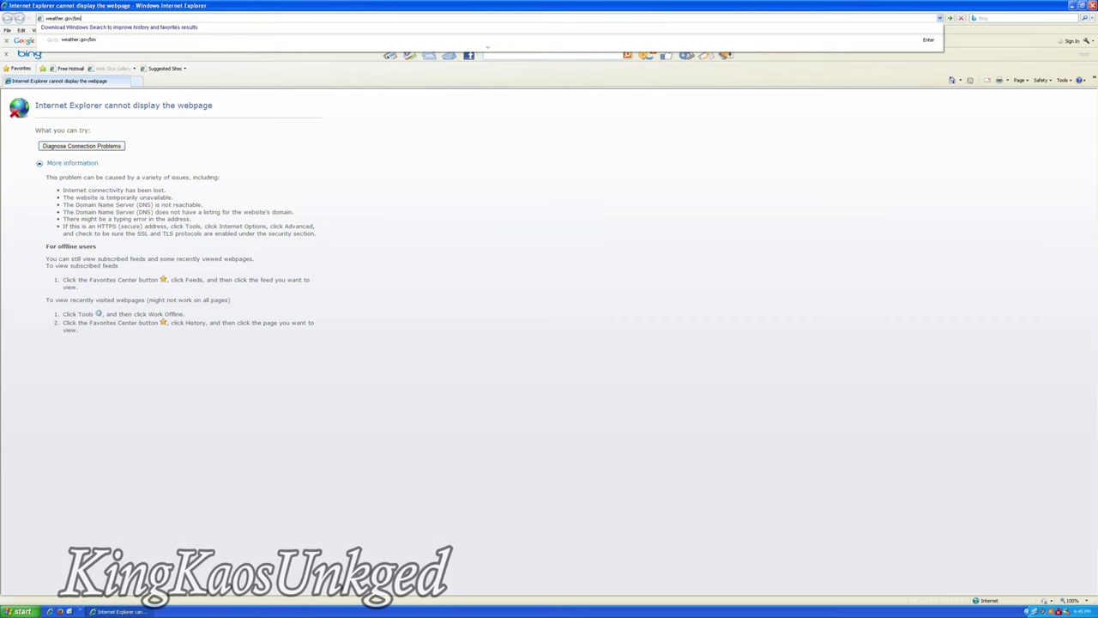
type("er.gov/bm")
key("Return")
- Load google.com and continue to the website despite the security certificate warning
left_click(91, 18)
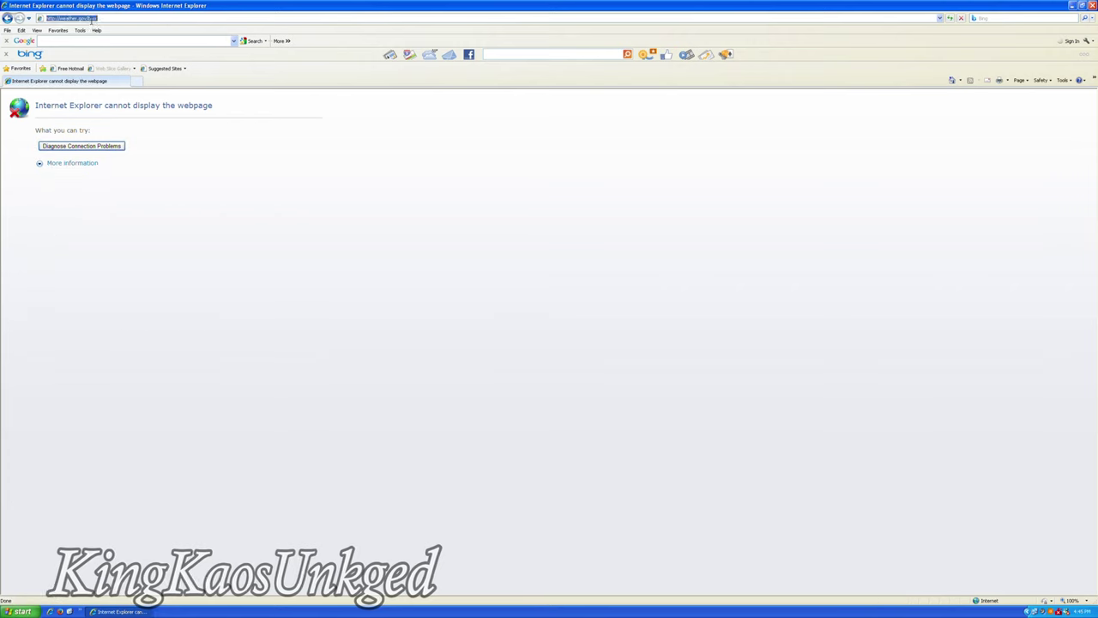
type("google")
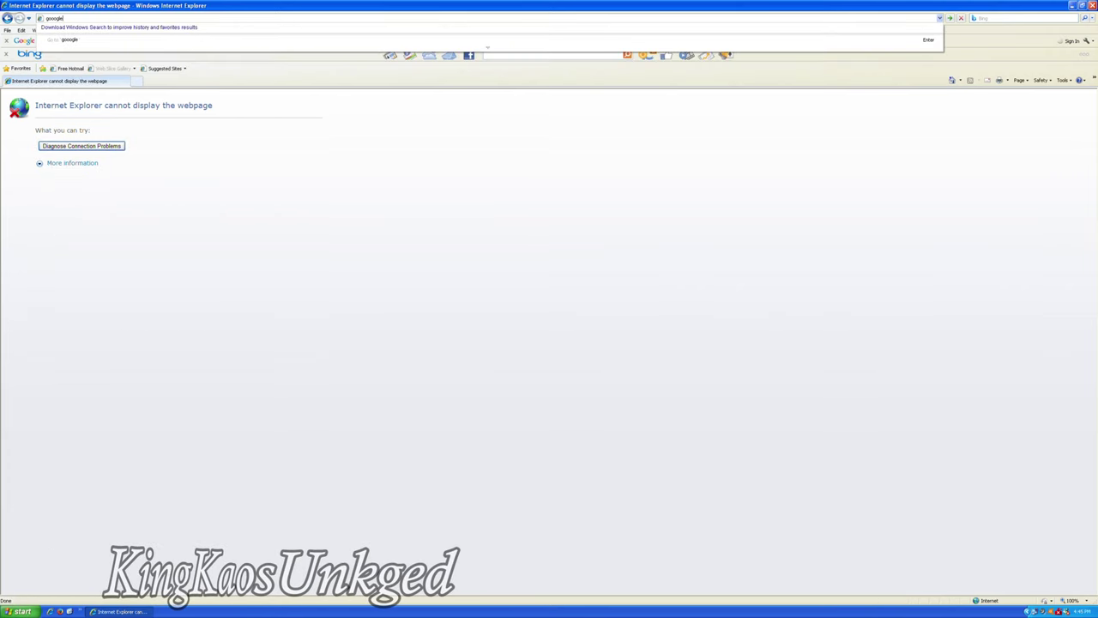
type(".com")
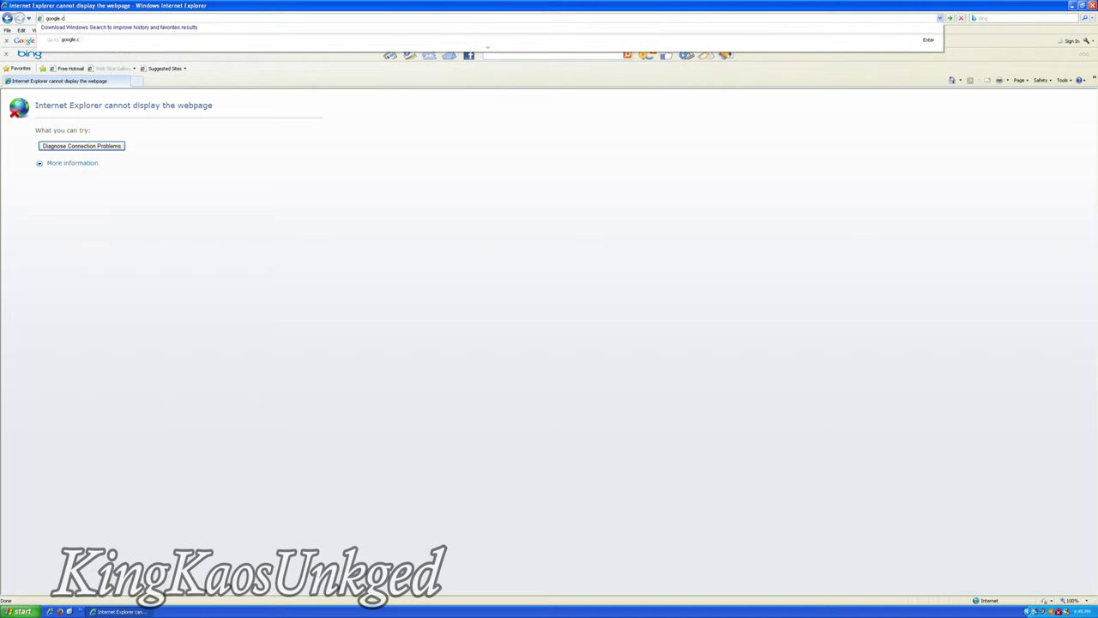
key("Return")
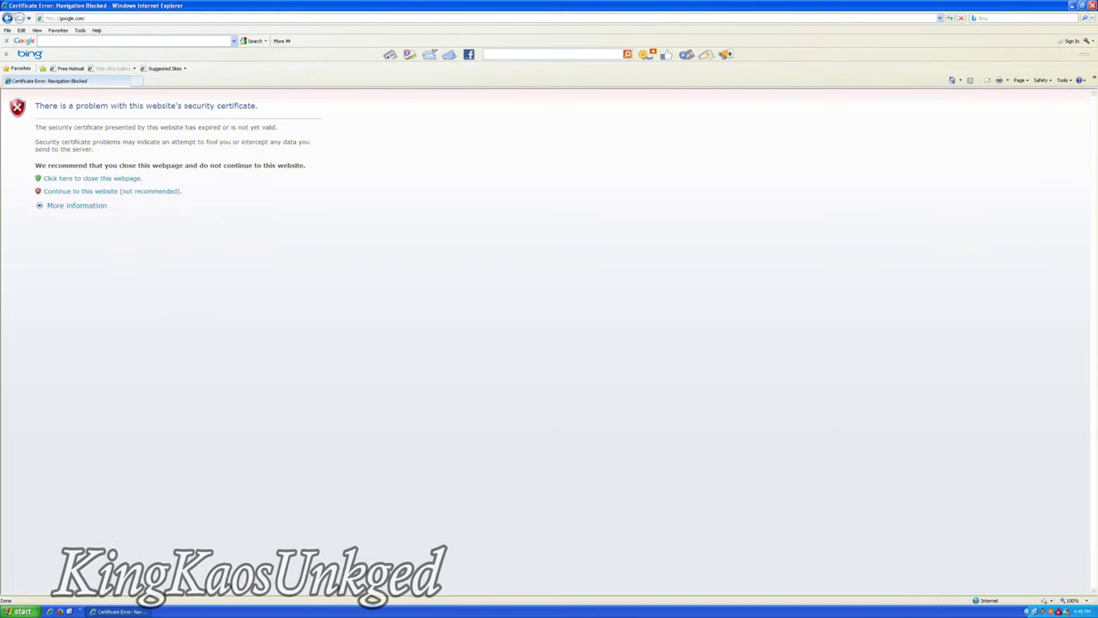
left_click(96, 196)
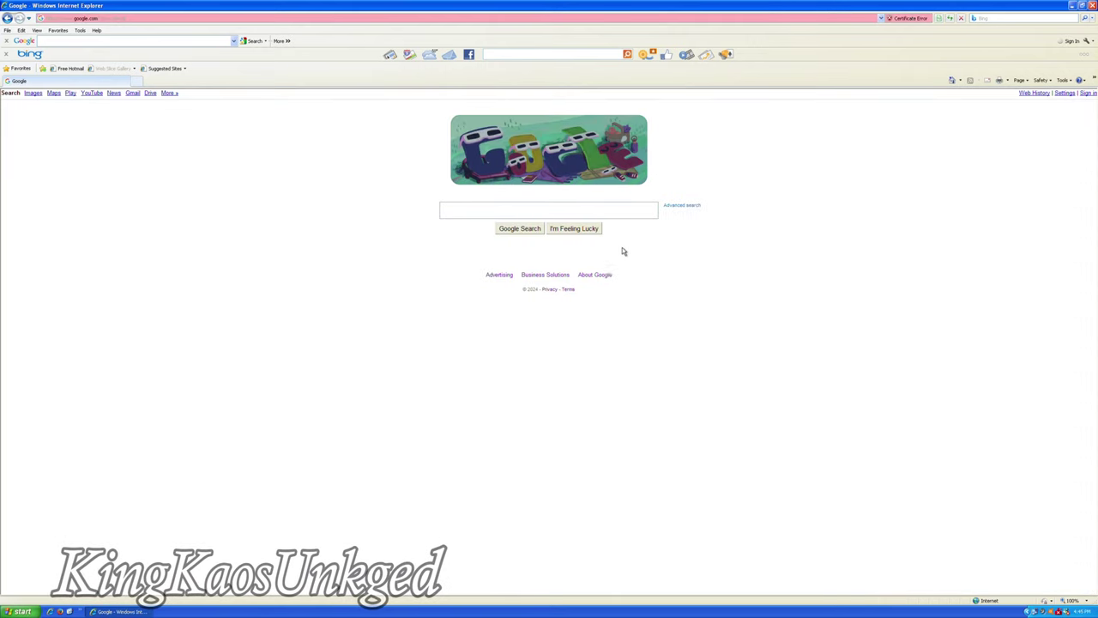
- Search Google for "windows xp"
left_click(489, 210)
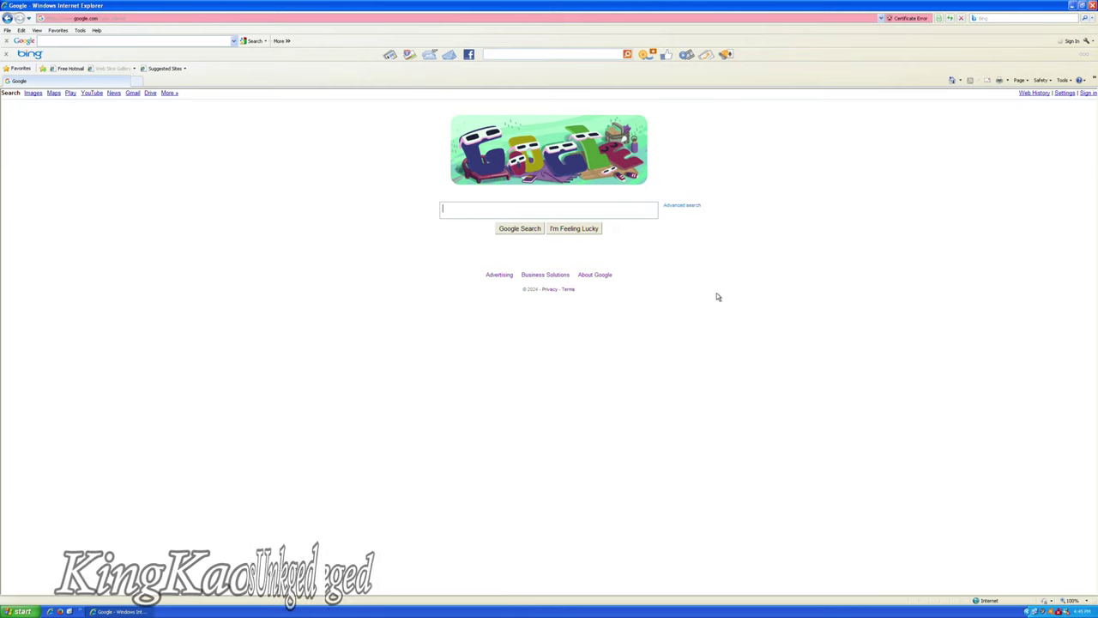
type("window")
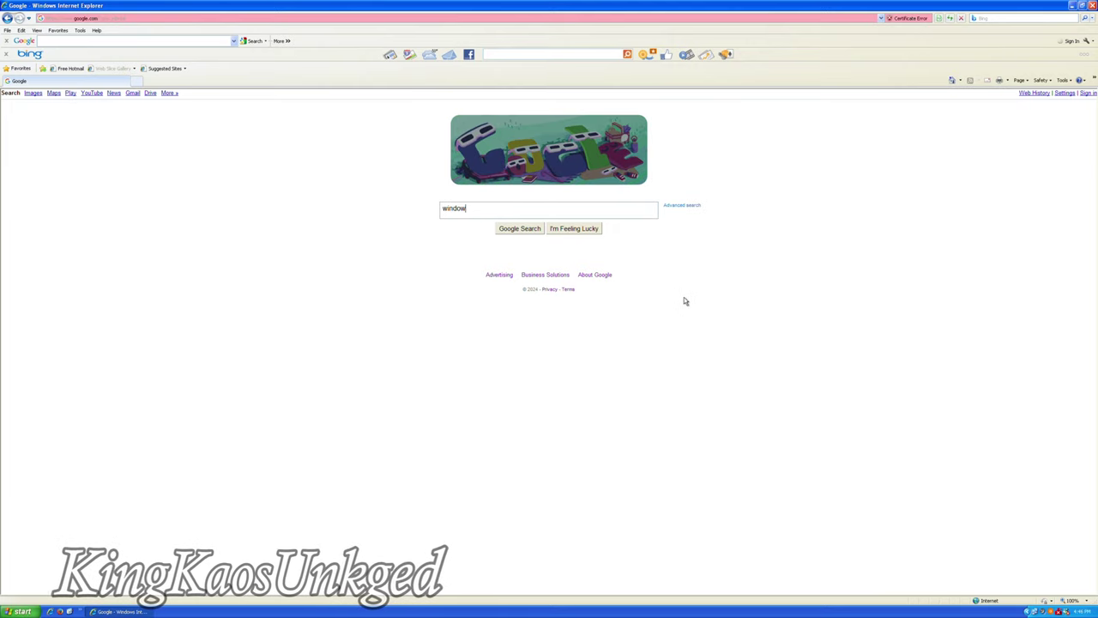
type("s xp")
key("Return")
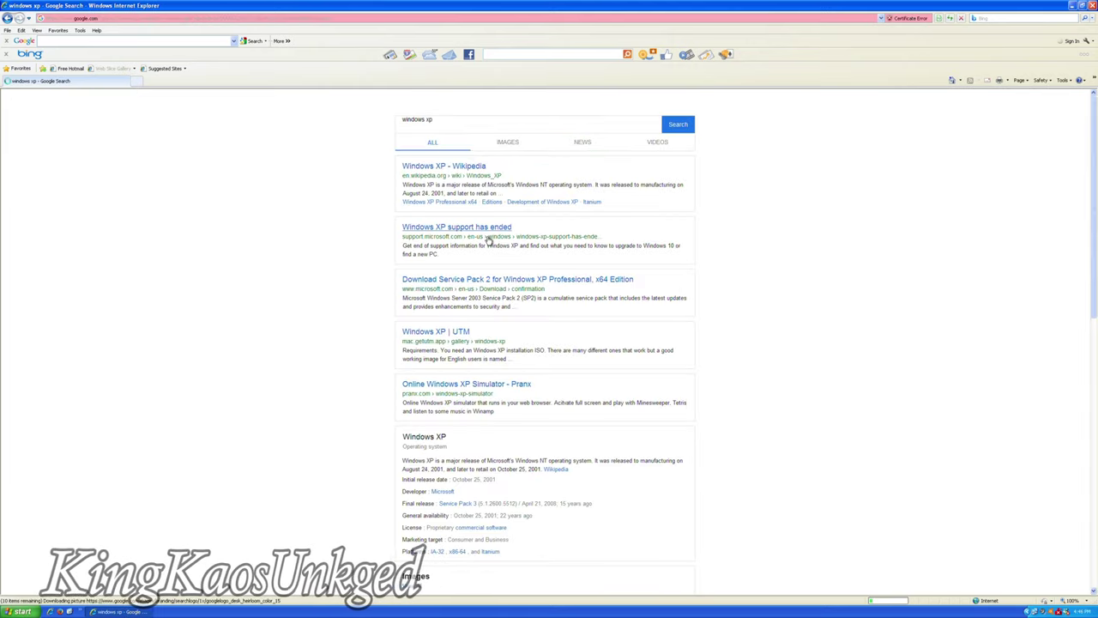
- Try to open the Windows XP Wikipedia result, expanding the error's additional information, and close the browser
left_click(429, 179)
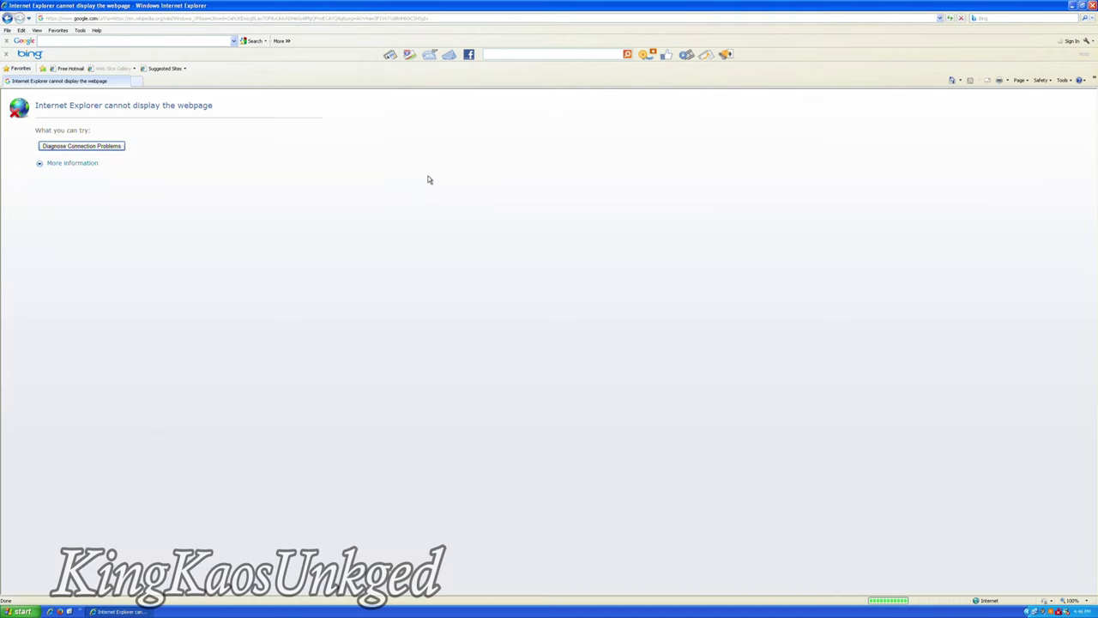
left_click(70, 163)
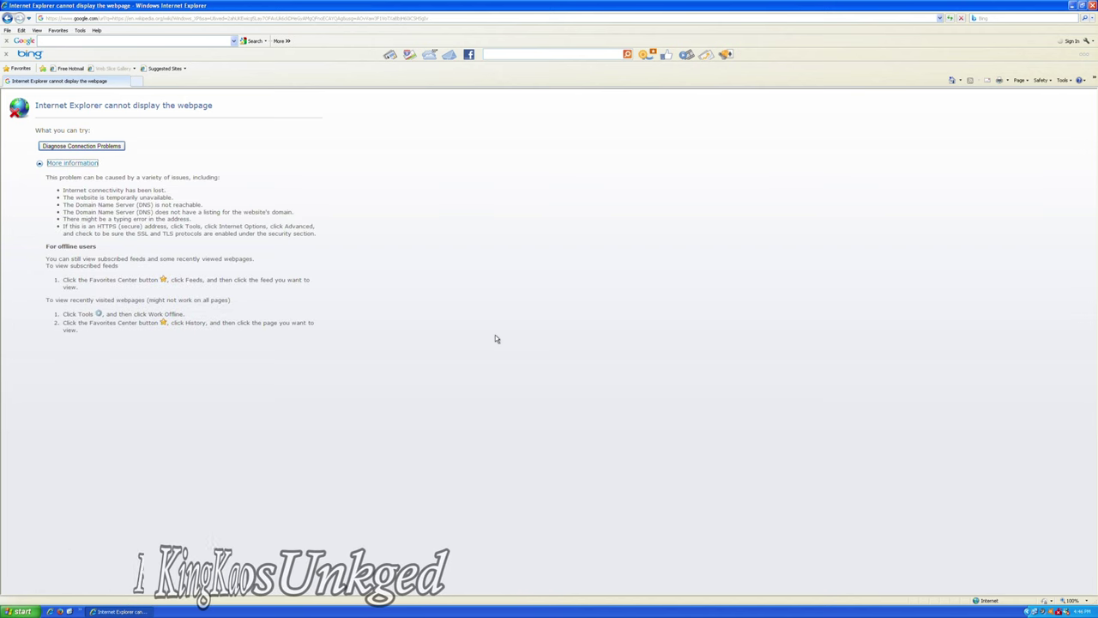
left_click(1091, 6)
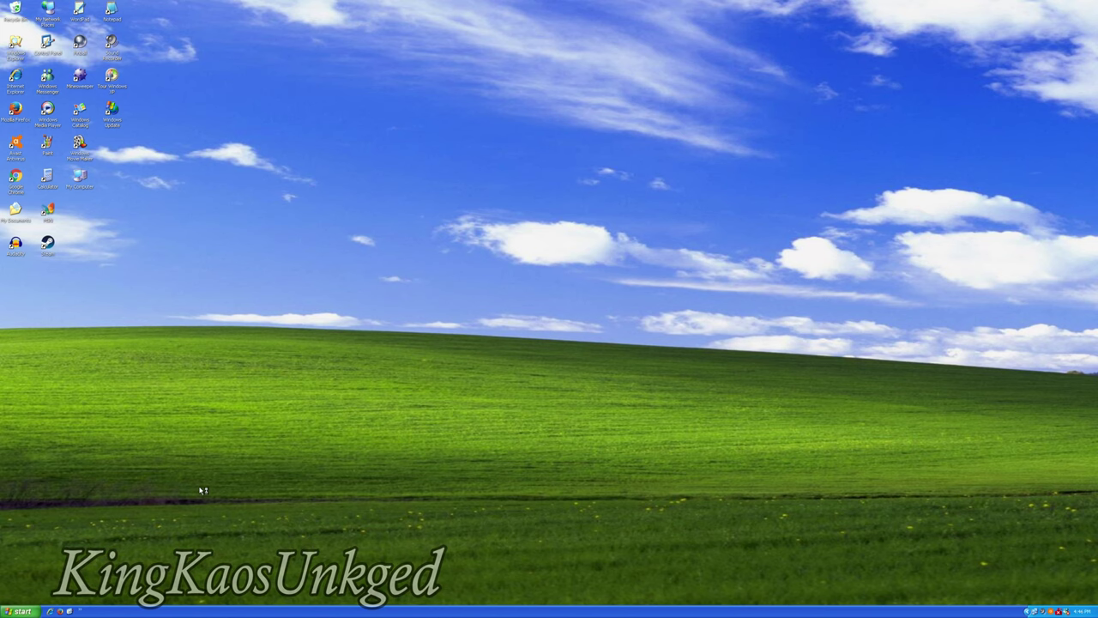
- Launch Spider Solitaire and start a game at the Easy: One Suit difficulty
left_click(22, 611)
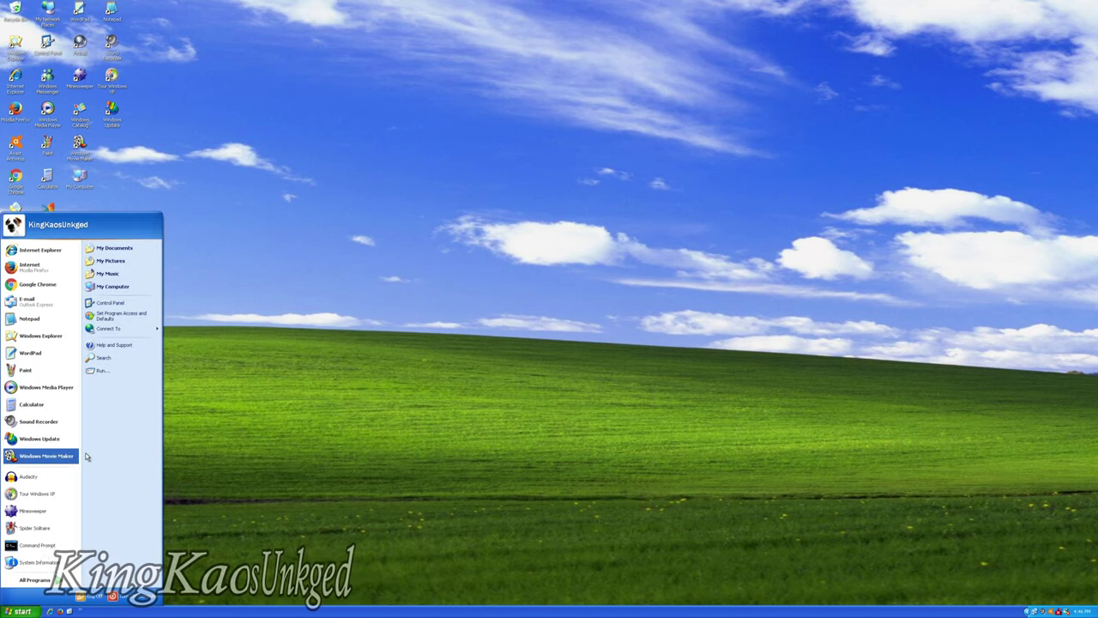
left_click(32, 580)
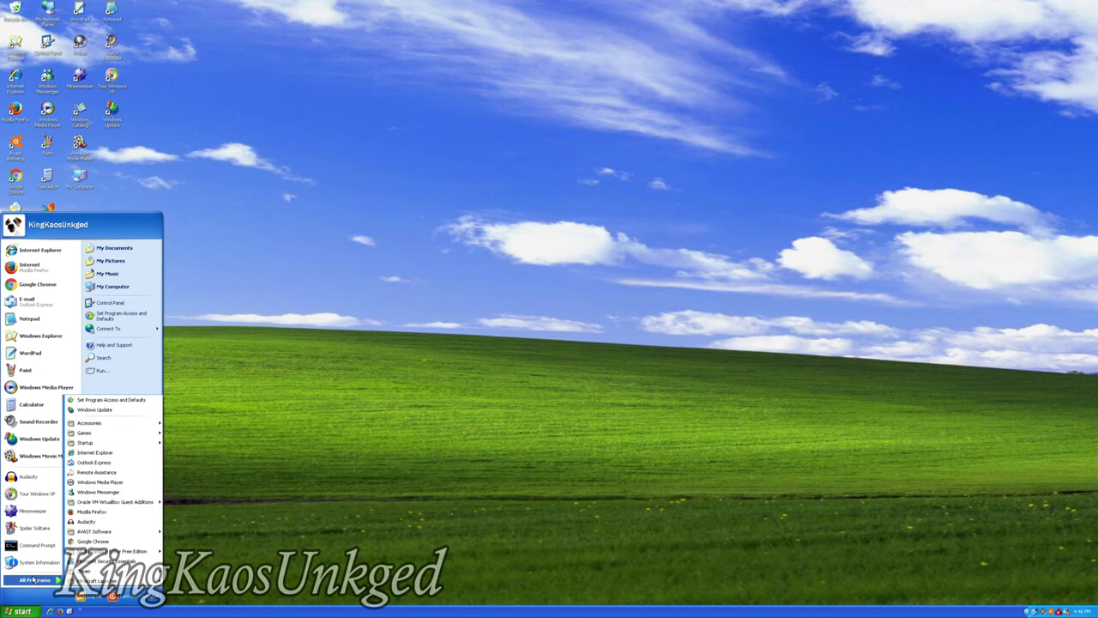
left_click_drag(34, 527, 38, 538)
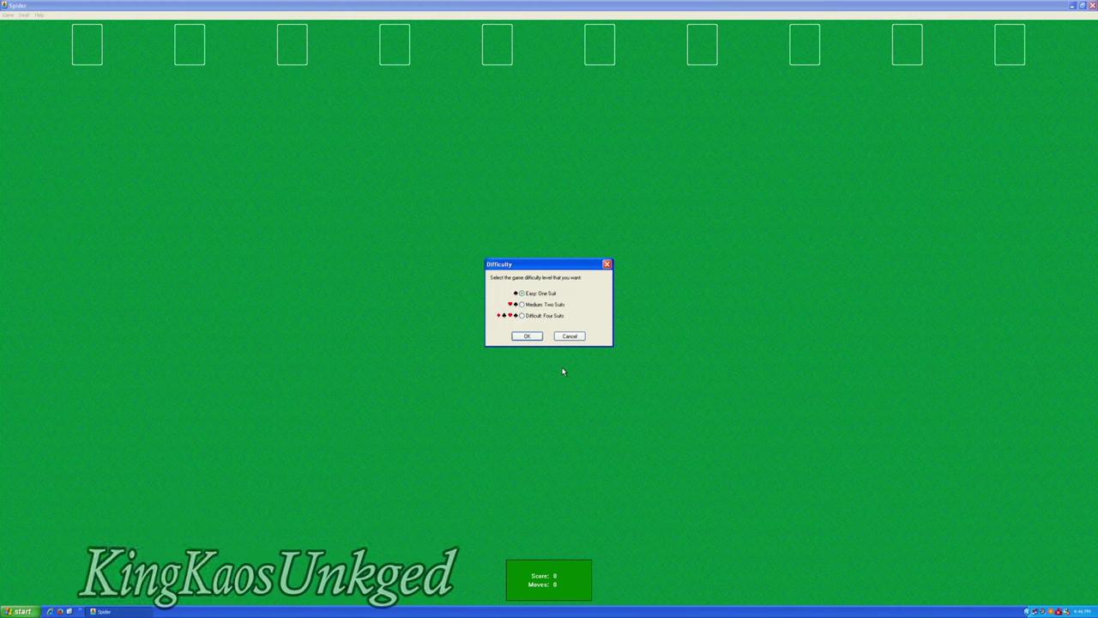
left_click(527, 335)
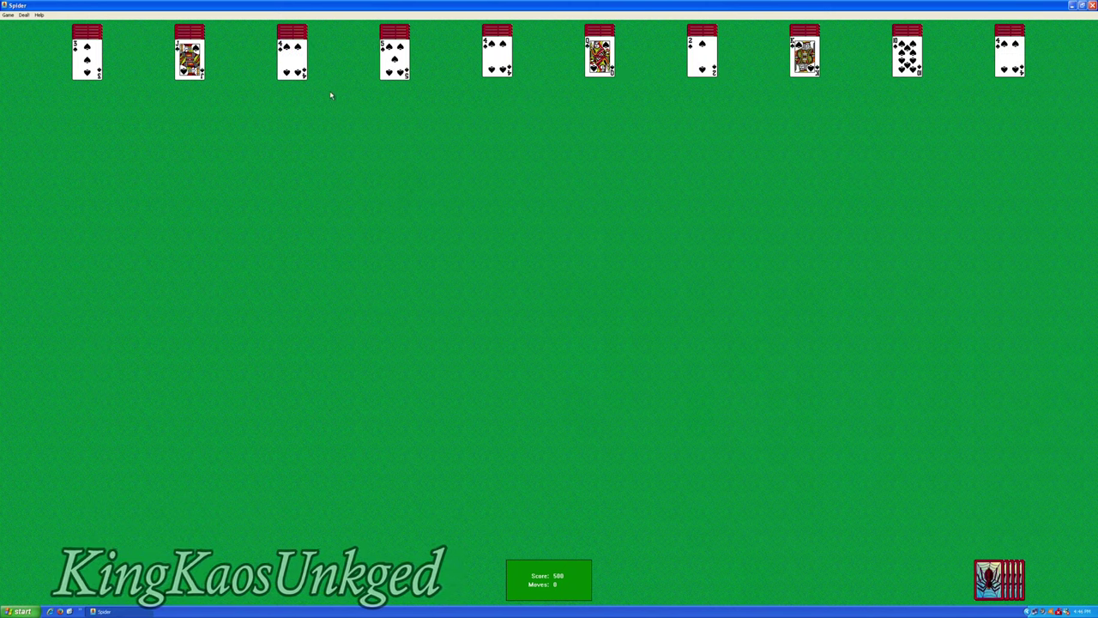
- Build a descending run on the fourth column's 5 of spades by moving the 4, 3, 2 and ace onto it
left_click_drag(291, 60, 393, 84)
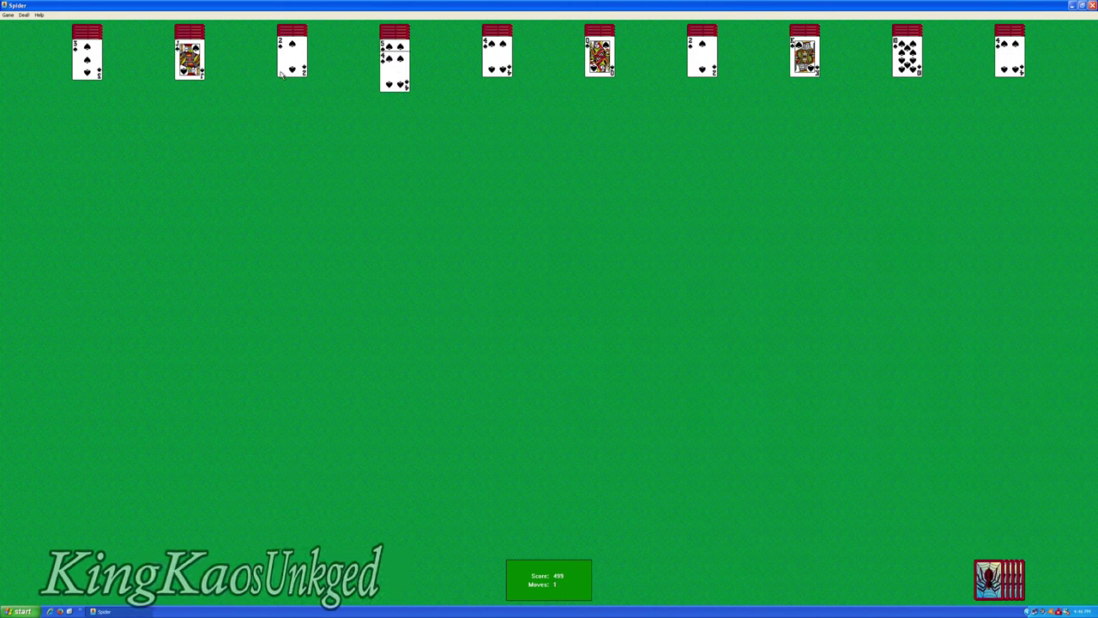
left_click_drag(86, 63, 391, 86)
left_click_drag(292, 51, 396, 107)
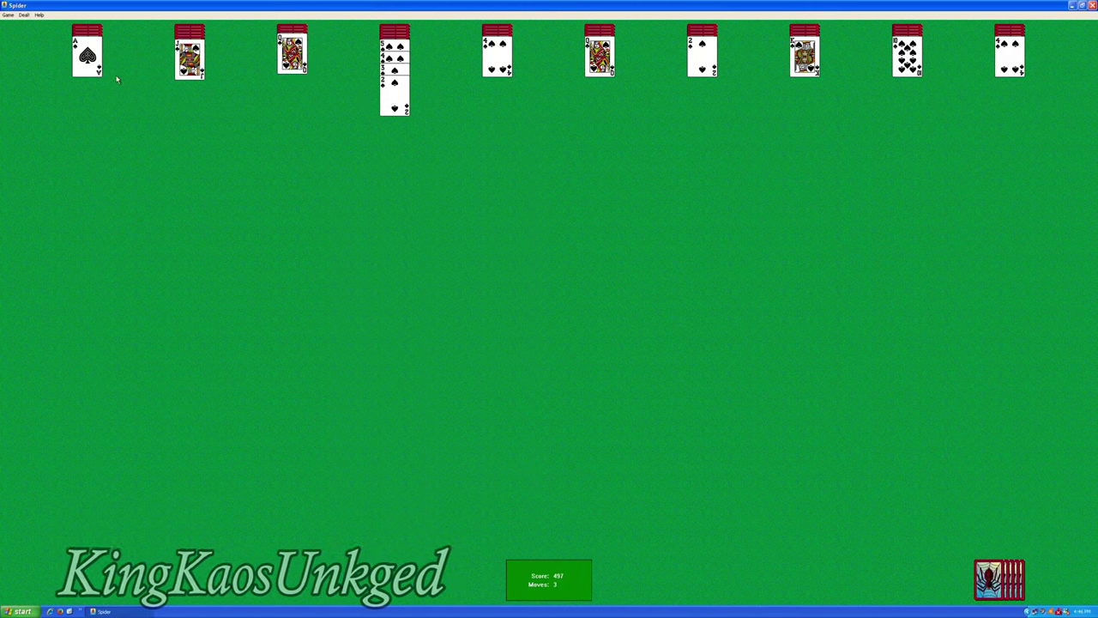
left_click_drag(94, 66, 377, 107)
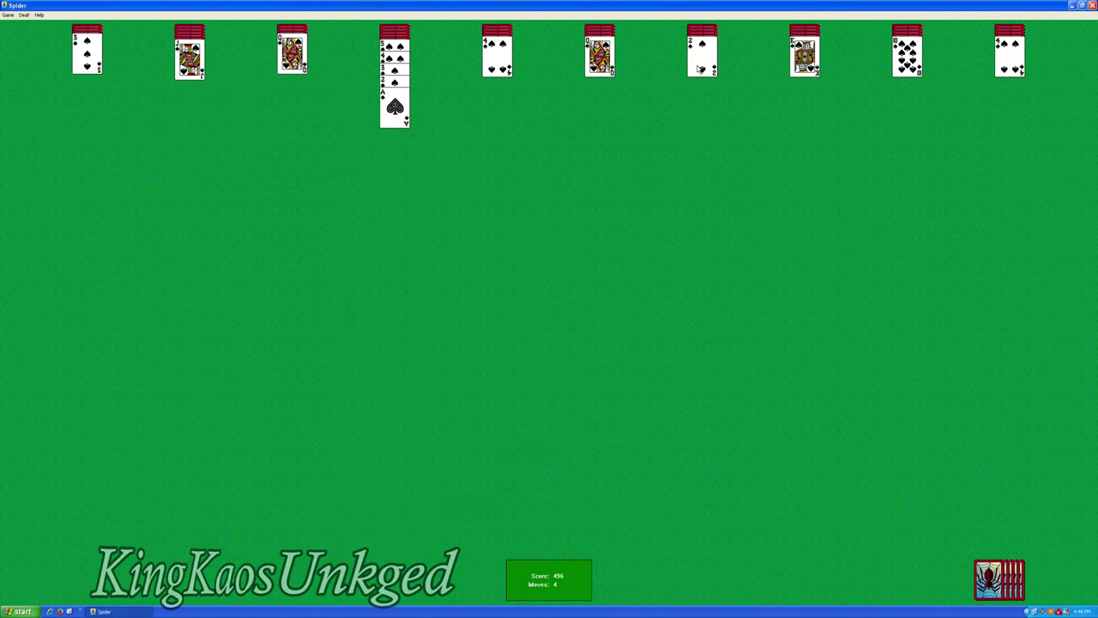
- Move the second column's jack onto the third column's queen, and move that pair onto the king in the eighth column
left_click_drag(191, 53, 604, 77)
left_click_drag(292, 40, 805, 53)
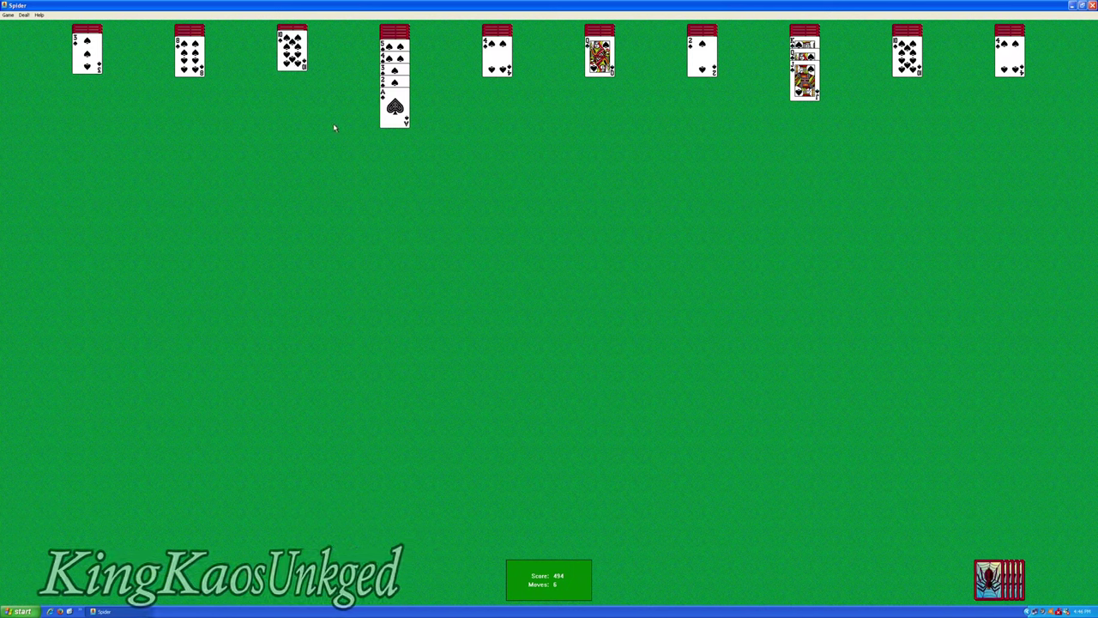
left_click_drag(409, 52, 326, 82)
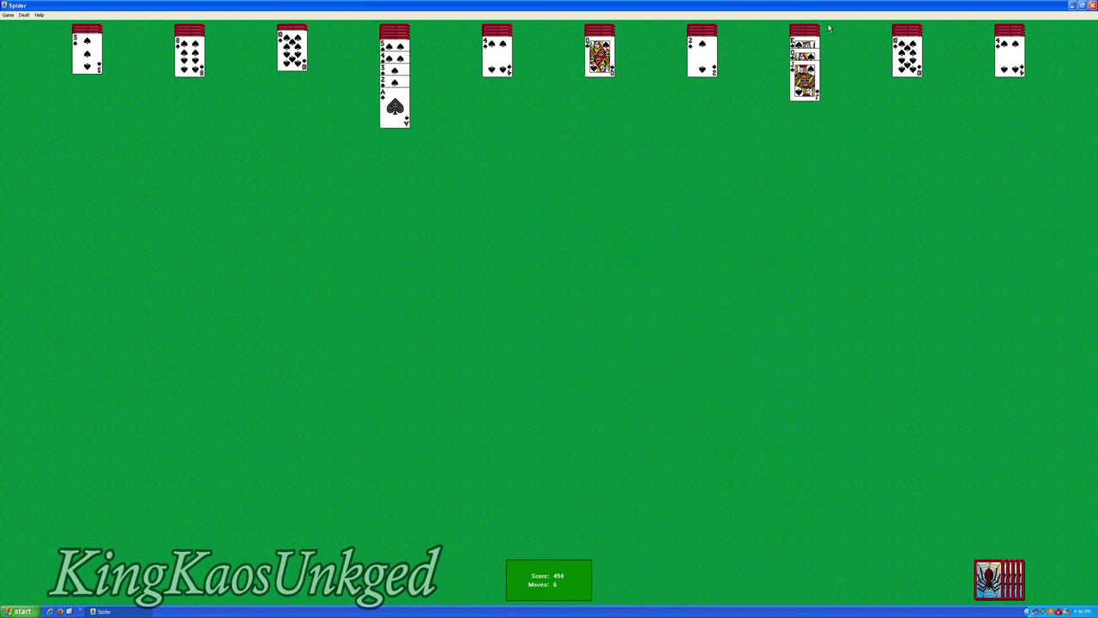
- Exit Spider Solitaire and save the current game over the previously saved one
key("alt+F4")
key("Return")
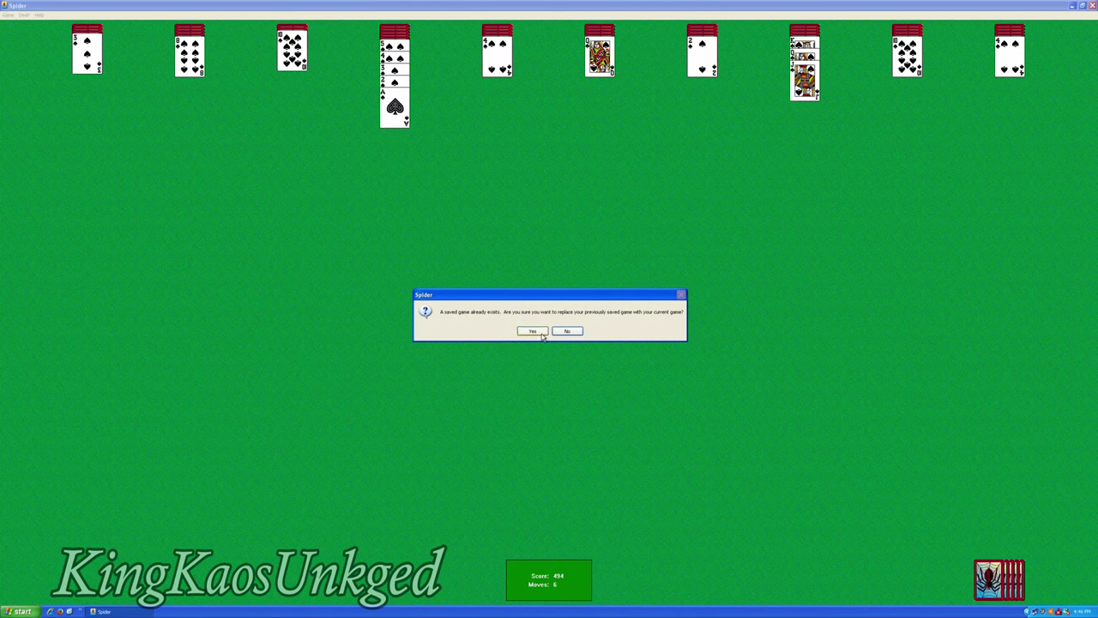
left_click(538, 333)
- Open Windows Media Player, play Symphony No. 9 (Scherzo) from the song library and pause it after a few seconds
left_click(21, 611)
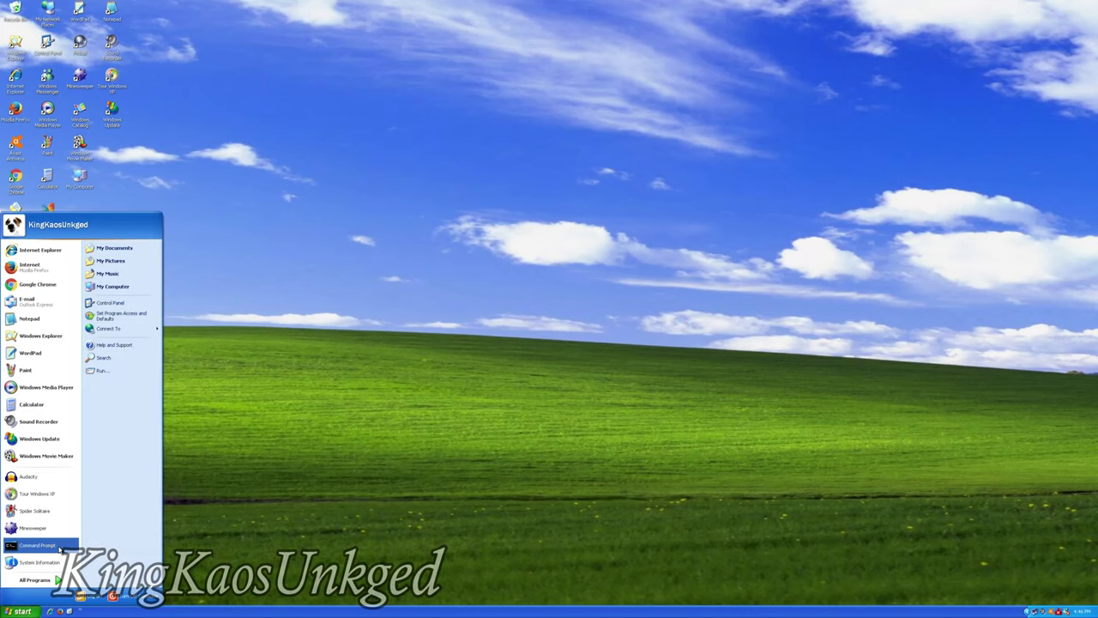
left_click(54, 388)
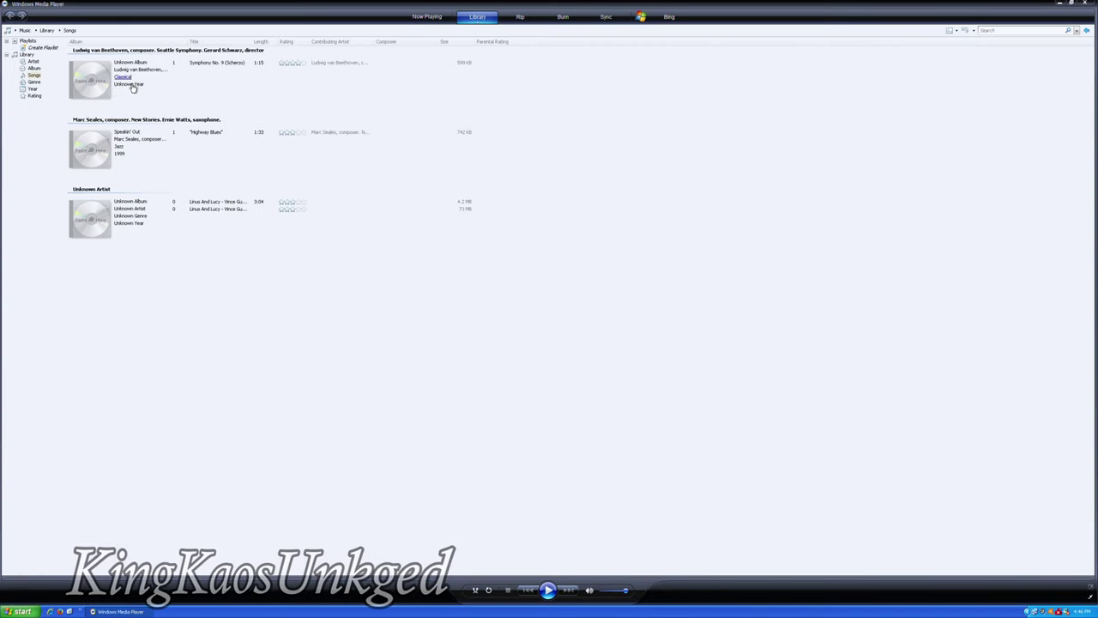
left_click(91, 91)
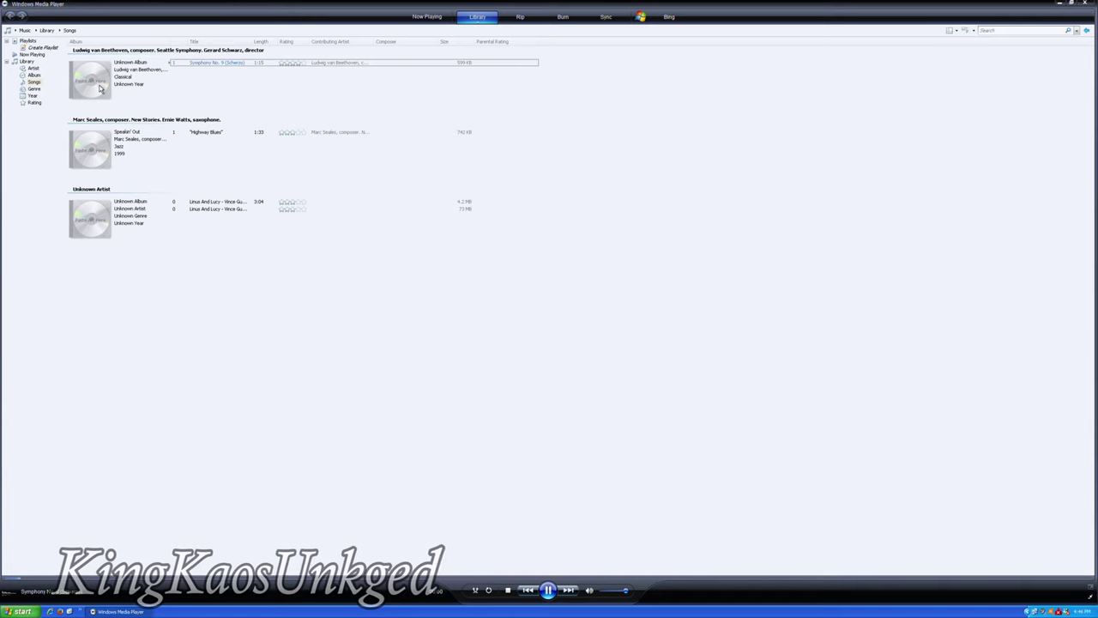
left_click(549, 590)
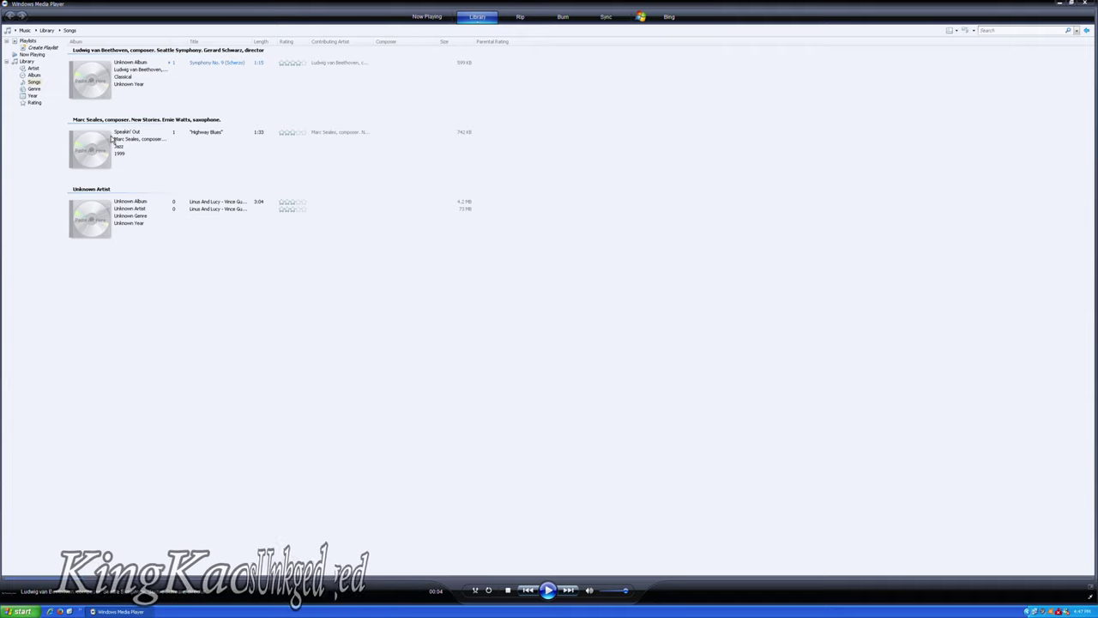
- Open Ludwig van Beethoven's artist view, play its album from there and pause playback
left_click(131, 69)
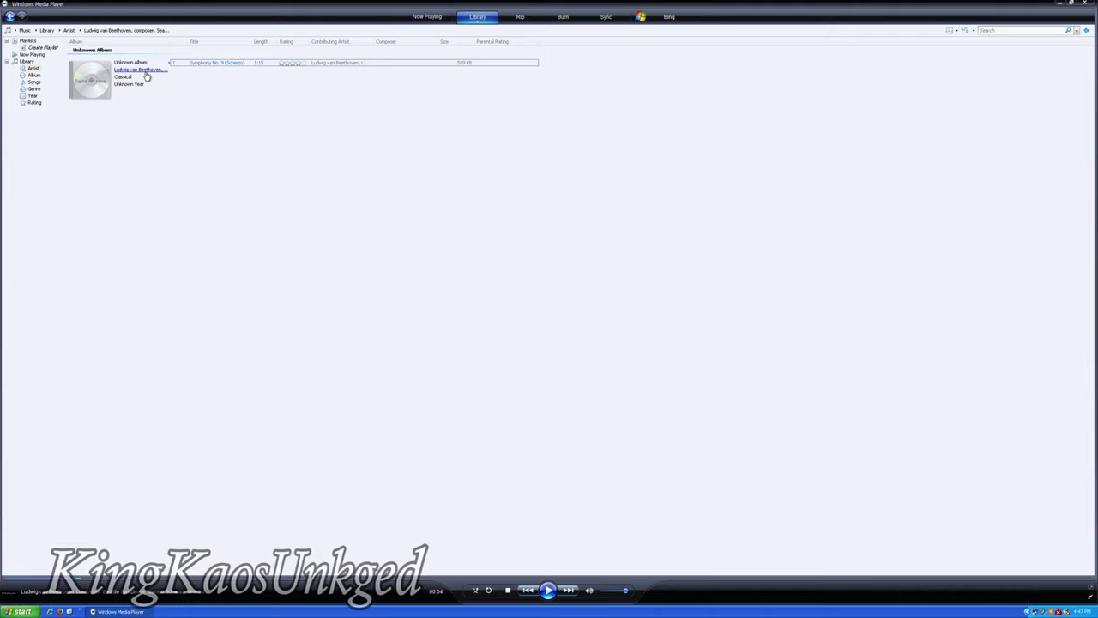
left_click(110, 97)
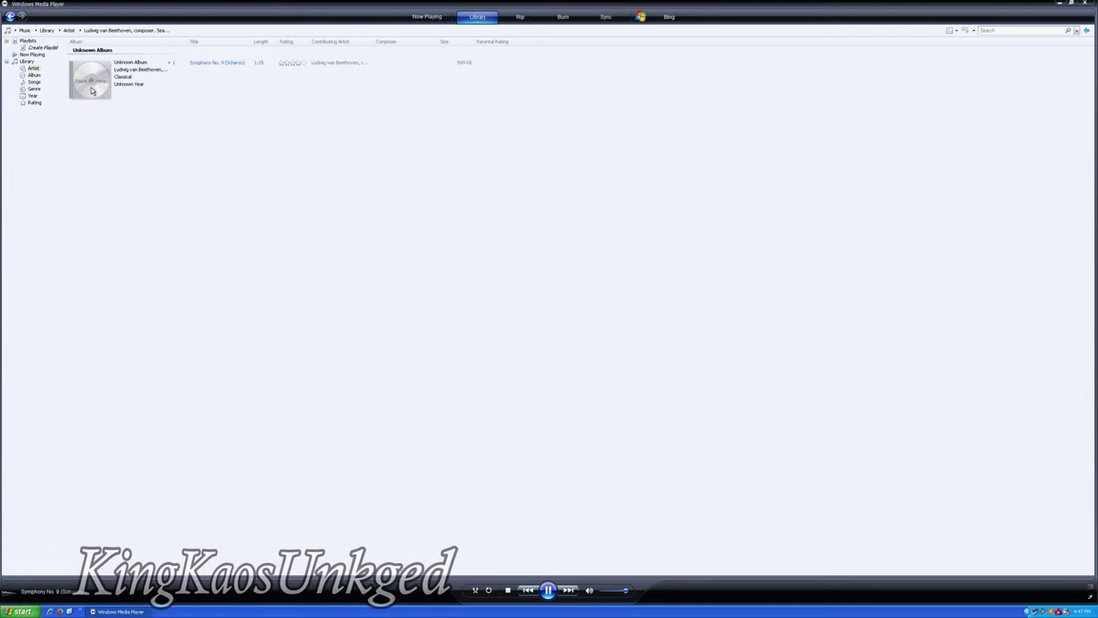
left_click(548, 590)
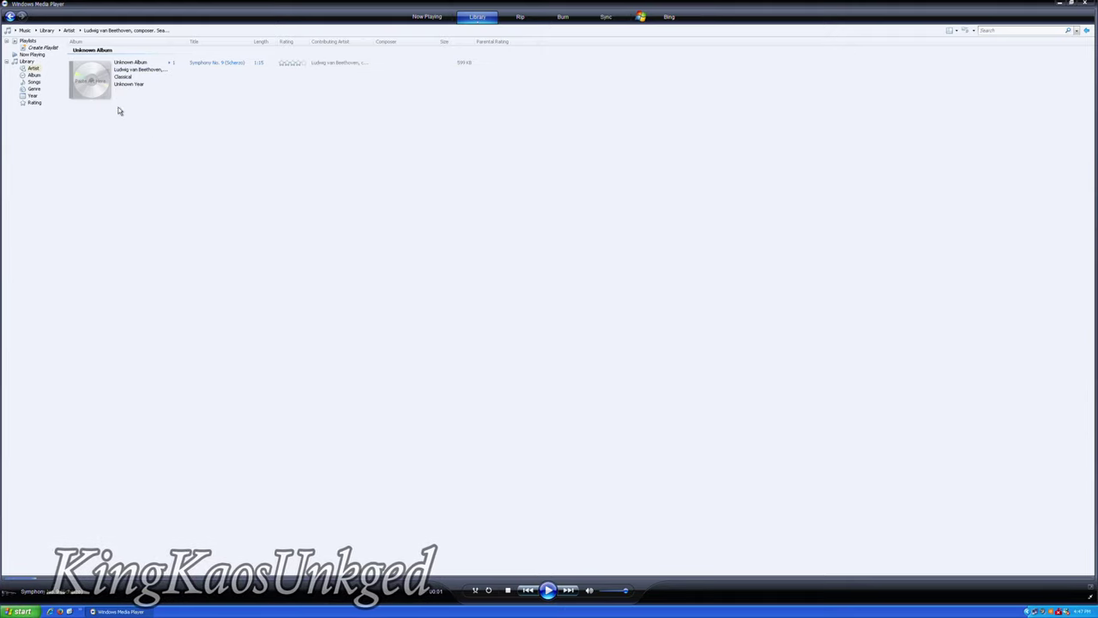
- Return to the full song list, play "Highway Blues" from the Speakin' Out album and pause it
left_click(9, 16)
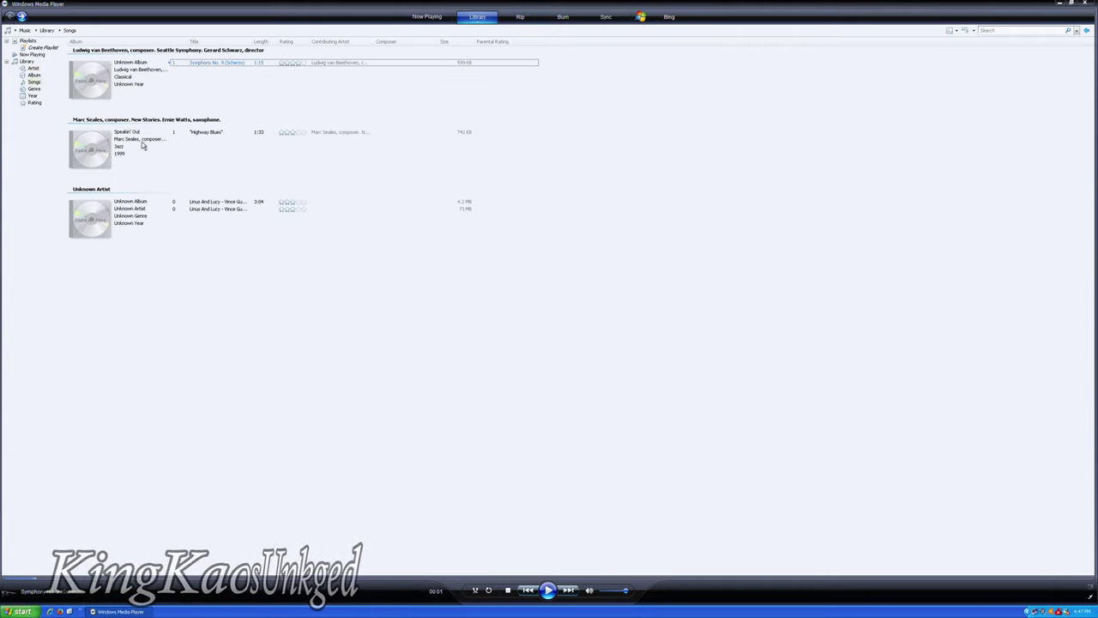
double_click(134, 140)
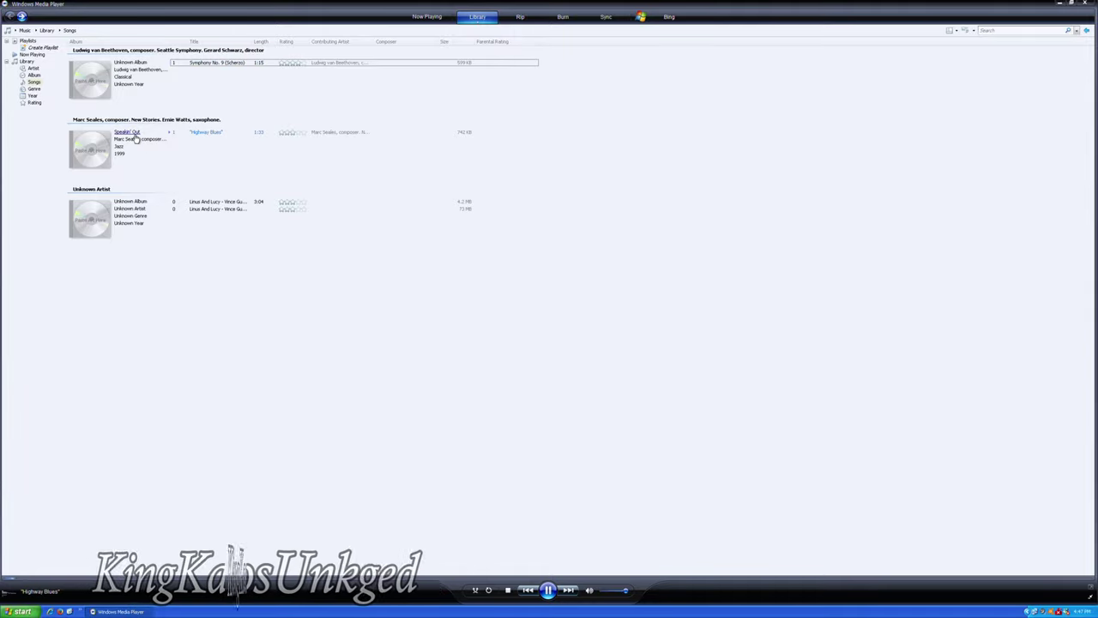
left_click(554, 595)
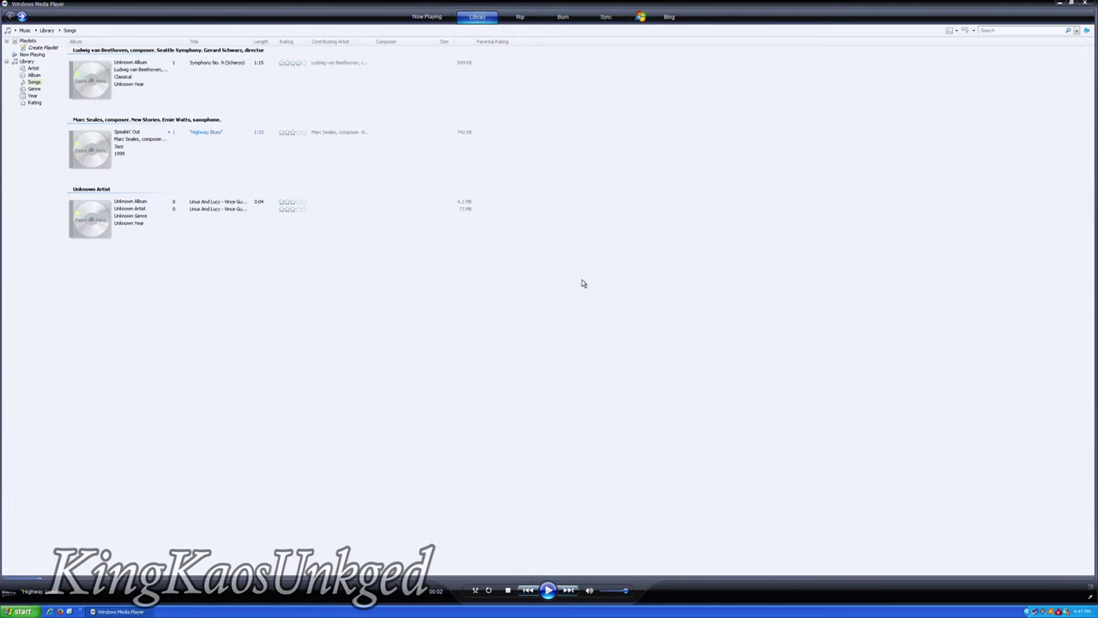
- Close Windows Media Player and open My Documents in Windows Explorer
left_click(1088, 3)
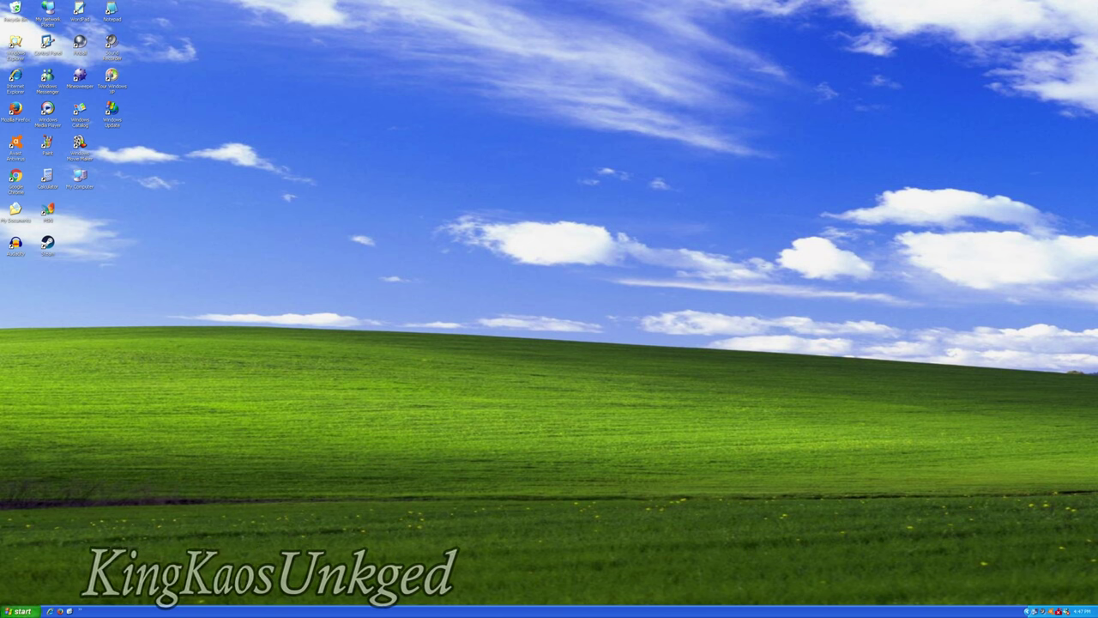
left_click(25, 611)
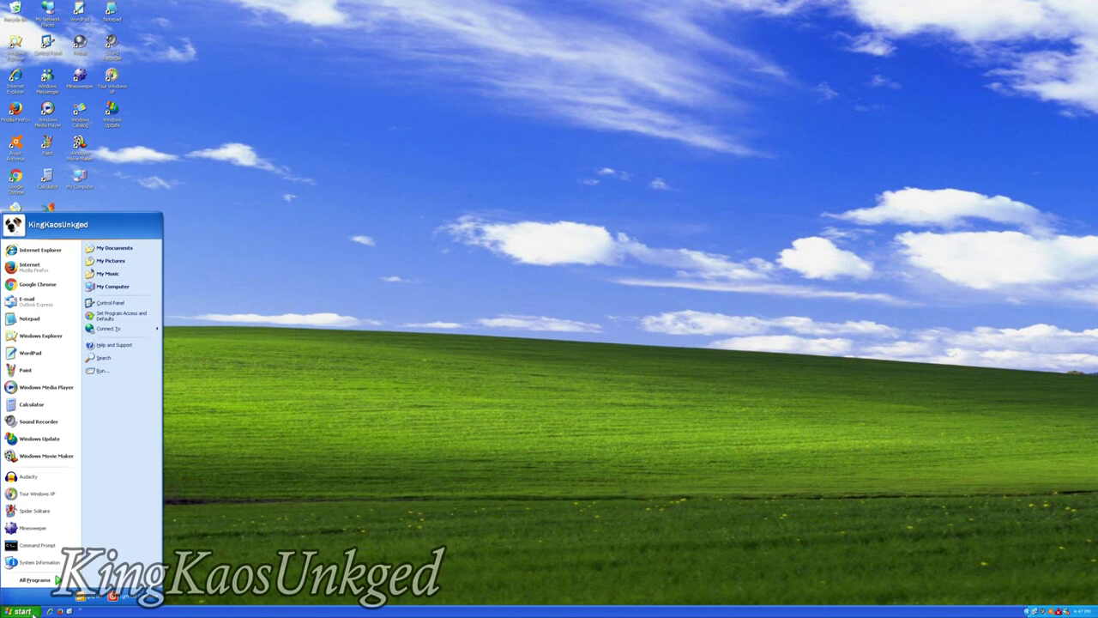
left_click(35, 580)
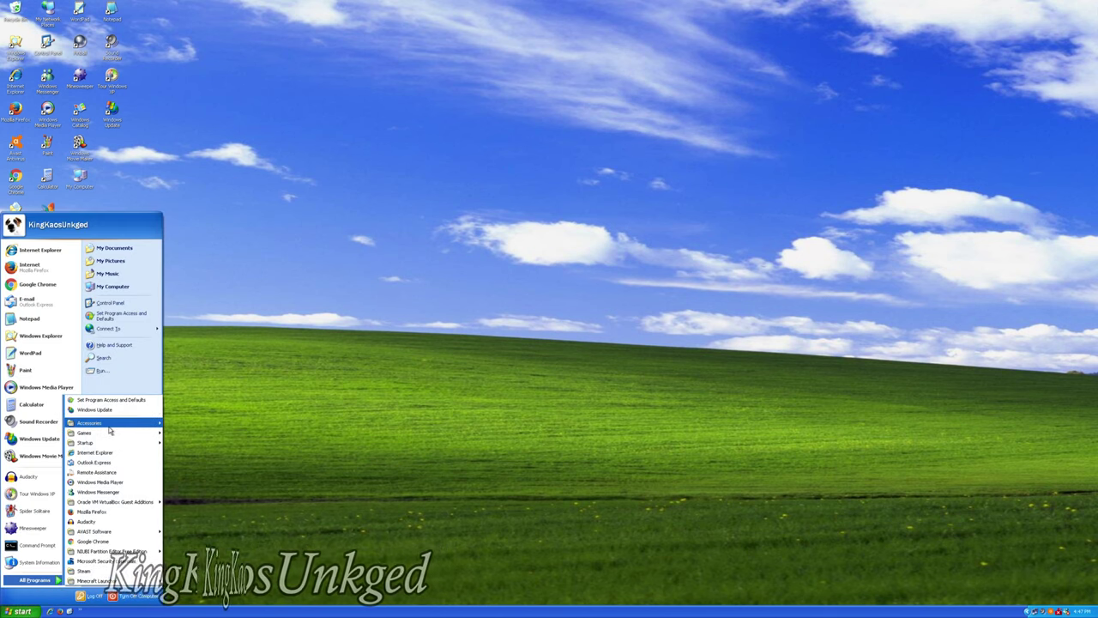
left_click(316, 480)
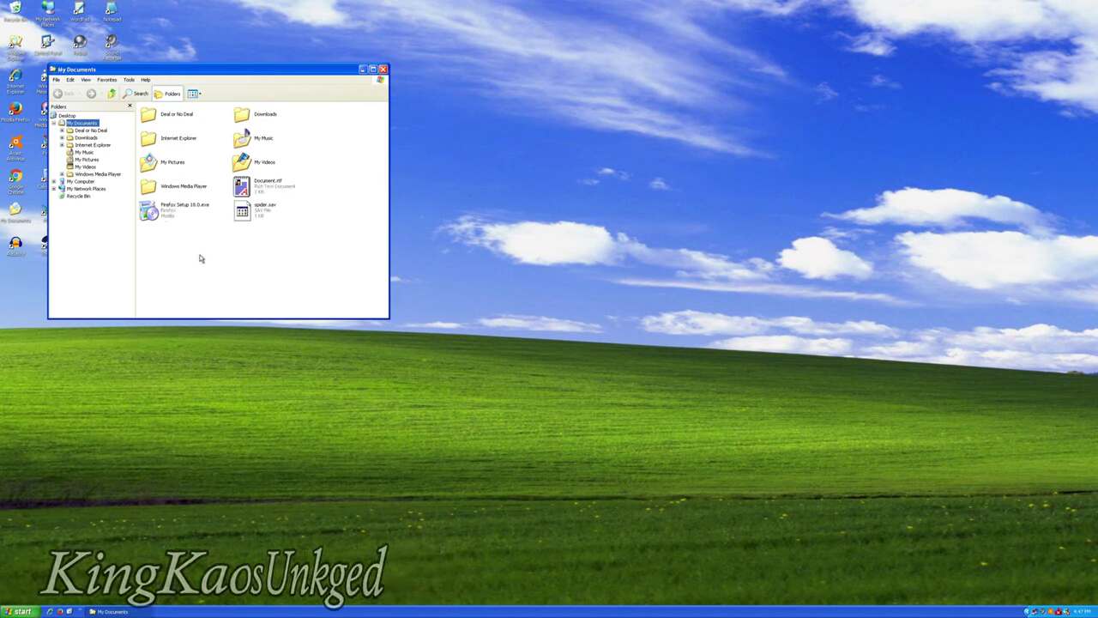
- Try to run wmplayer.exe from the Windows Media Player folder and decline reinstalling the player
left_click(186, 190)
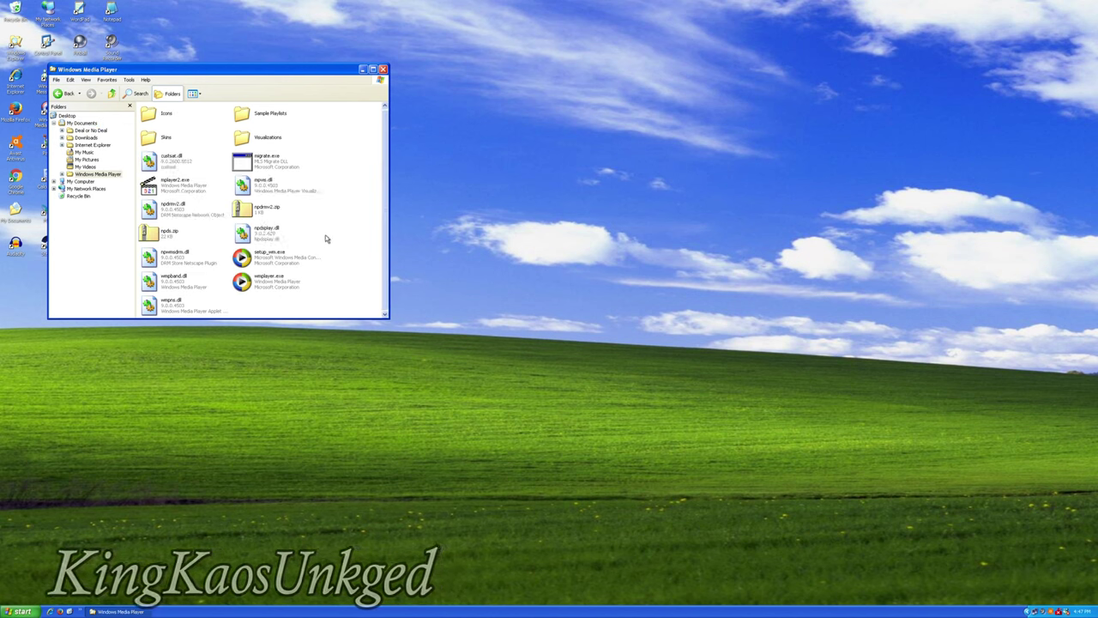
double_click(277, 286)
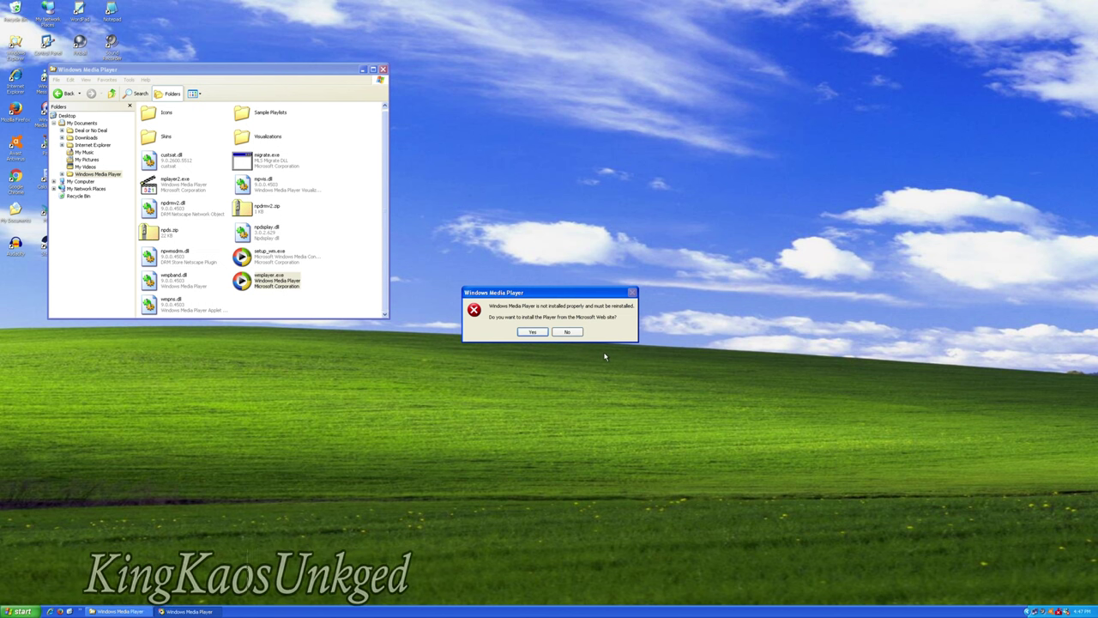
left_click(567, 332)
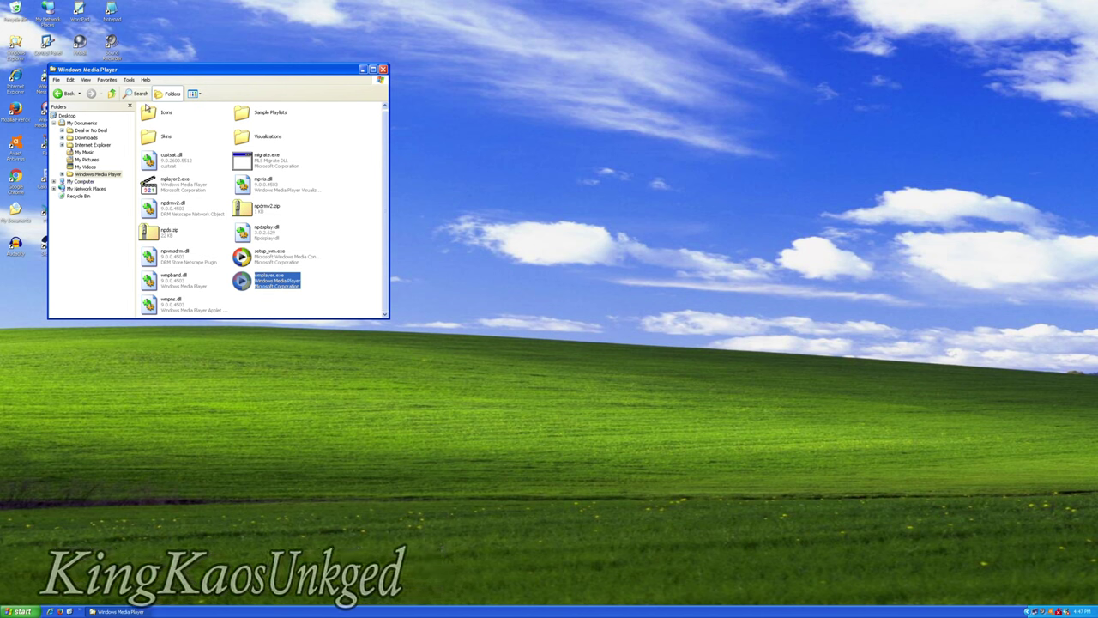
- Open the Internet Explorer folder in My Documents and run IEXPLORE.EXE from it
left_click(83, 146)
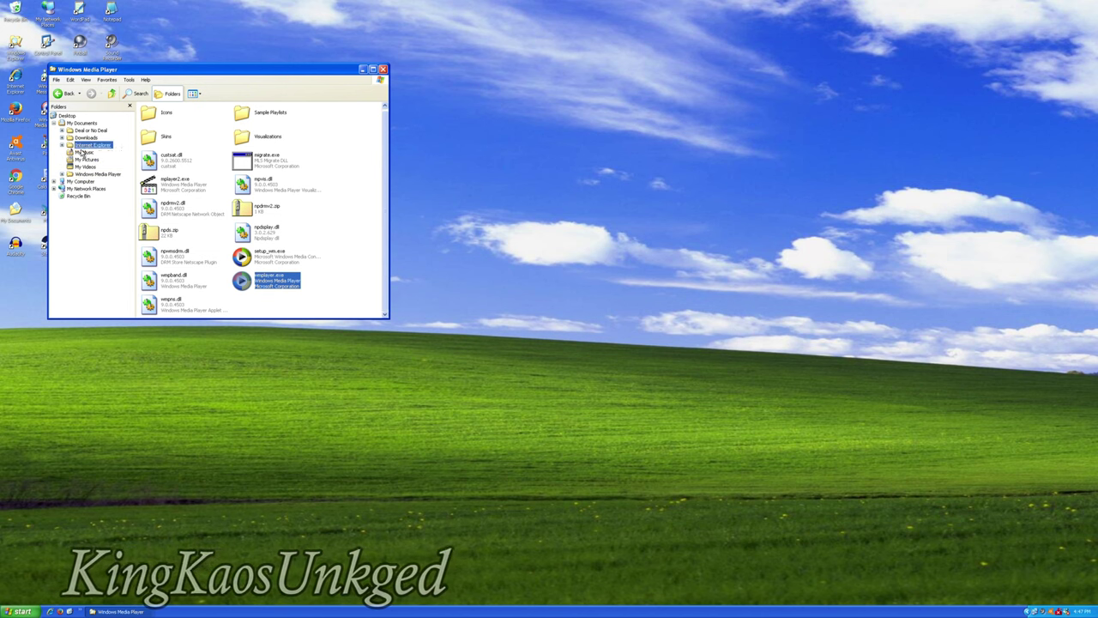
double_click(194, 171)
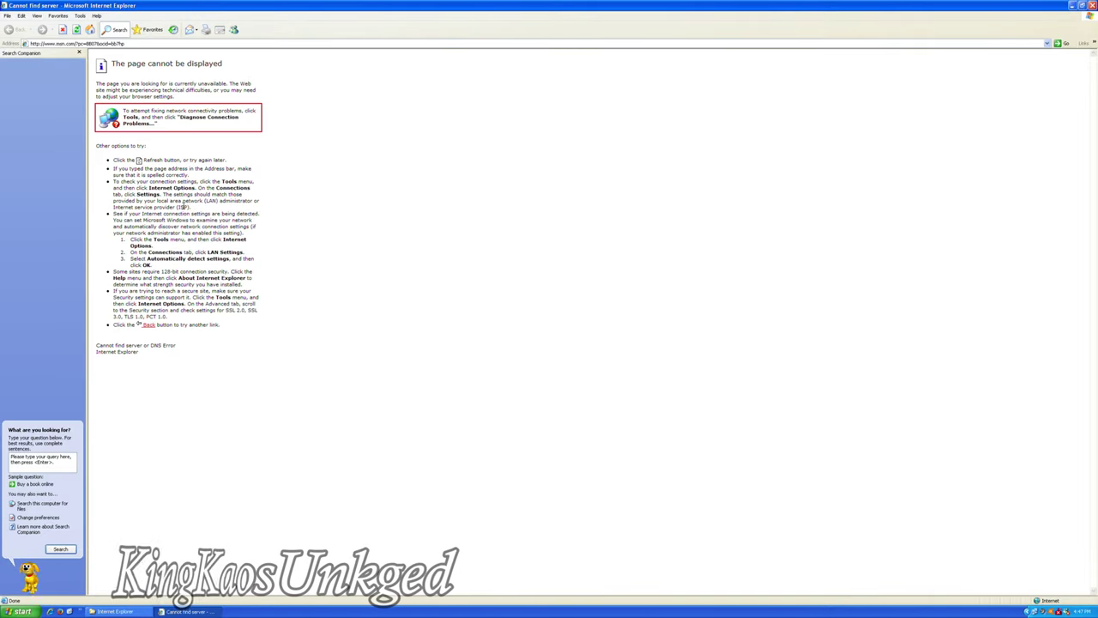
- Browse the Search Companion's animated characters, cancel the selection and bring up the dog's options again
left_click(33, 576)
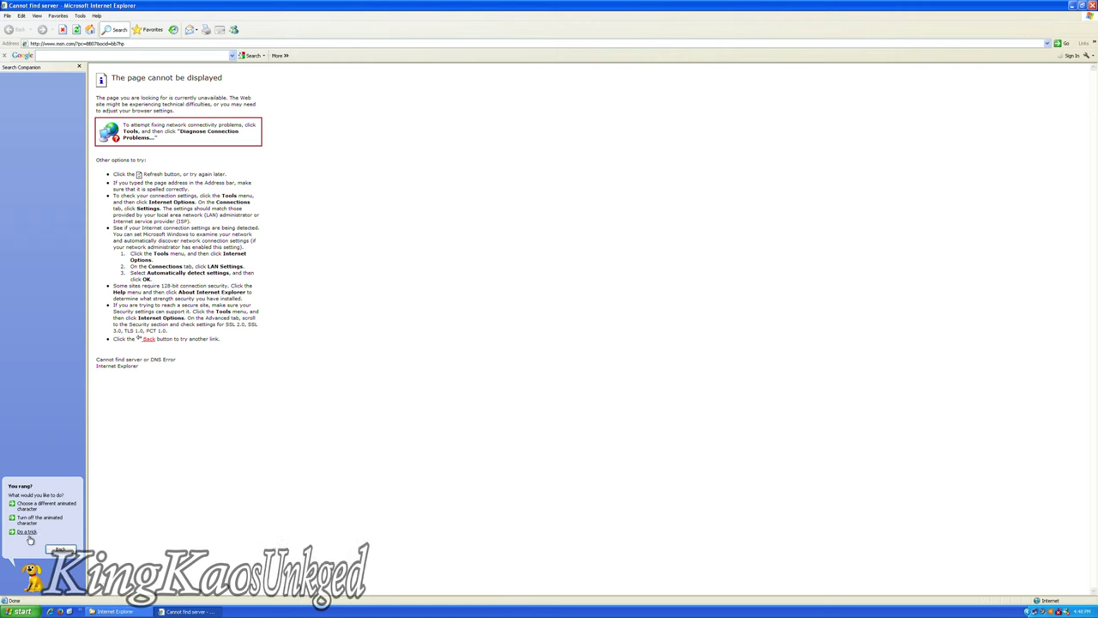
left_click(30, 509)
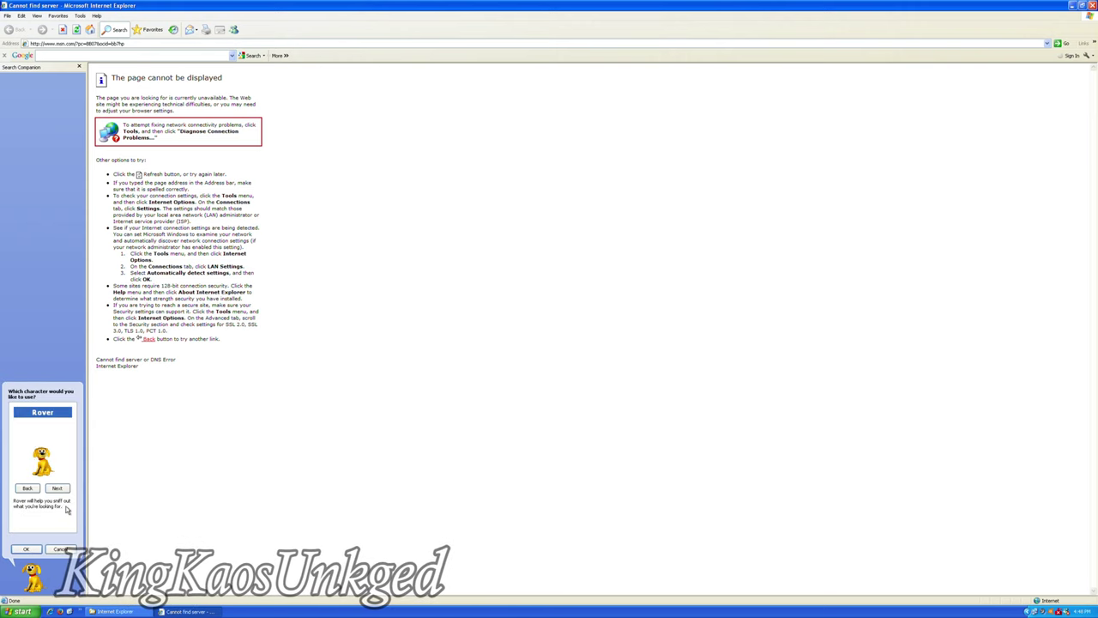
left_click(57, 487)
left_click(57, 487)
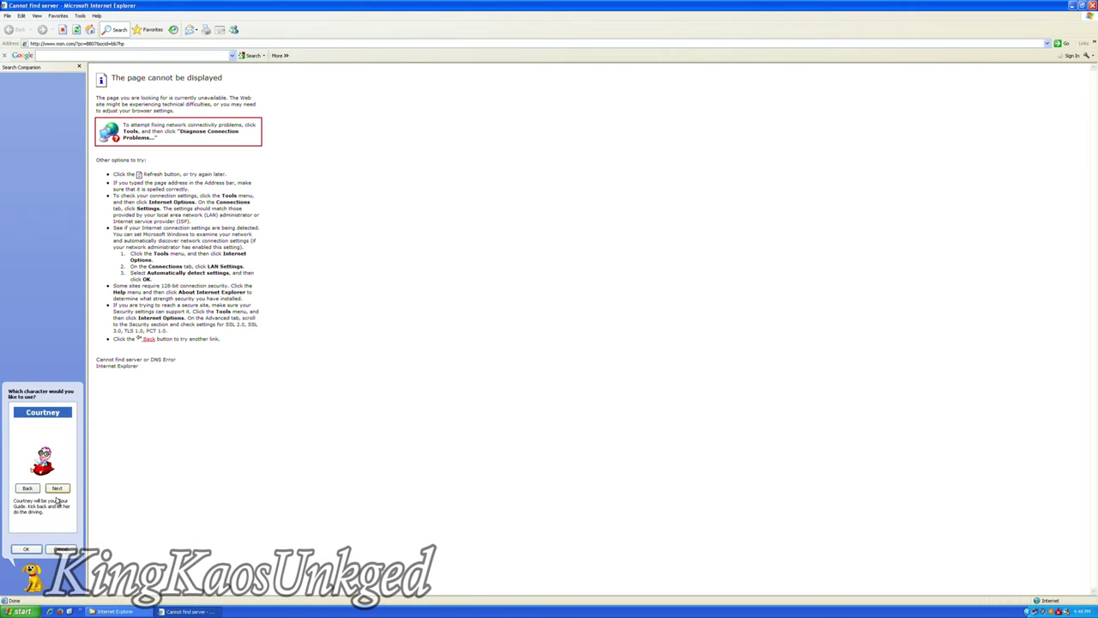
left_click(59, 488)
left_click(59, 488)
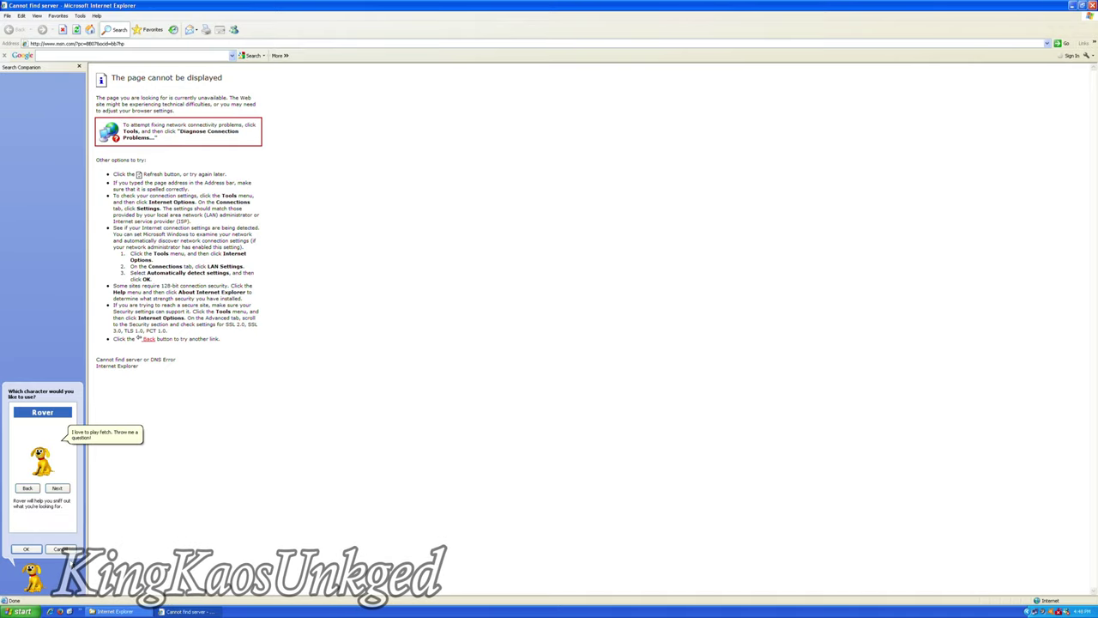
left_click(60, 549)
left_click(60, 549)
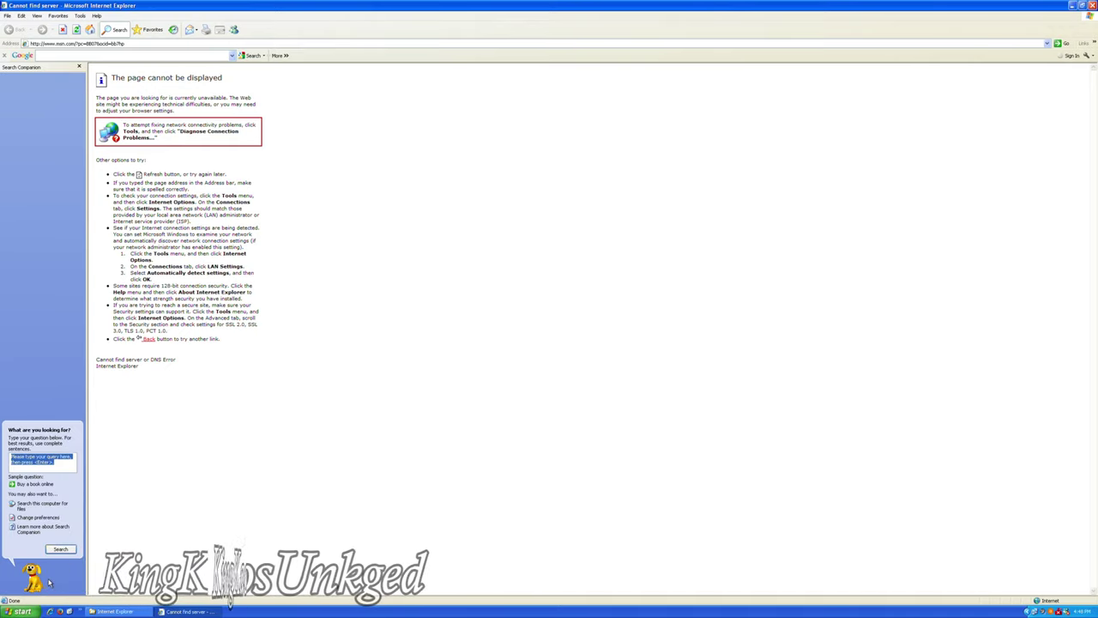
left_click(42, 587)
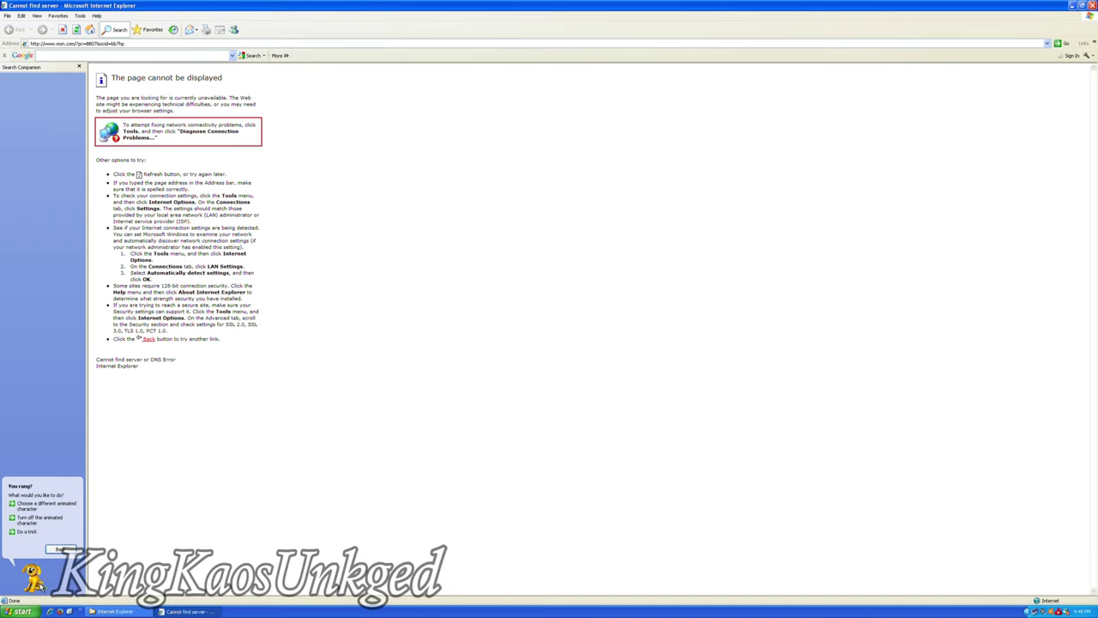
- Load web.archive.org/web/2001/microsoft.com, copy the archived page's full address from Firefox and switch back to Internet Explorer to load it
left_click(76, 44)
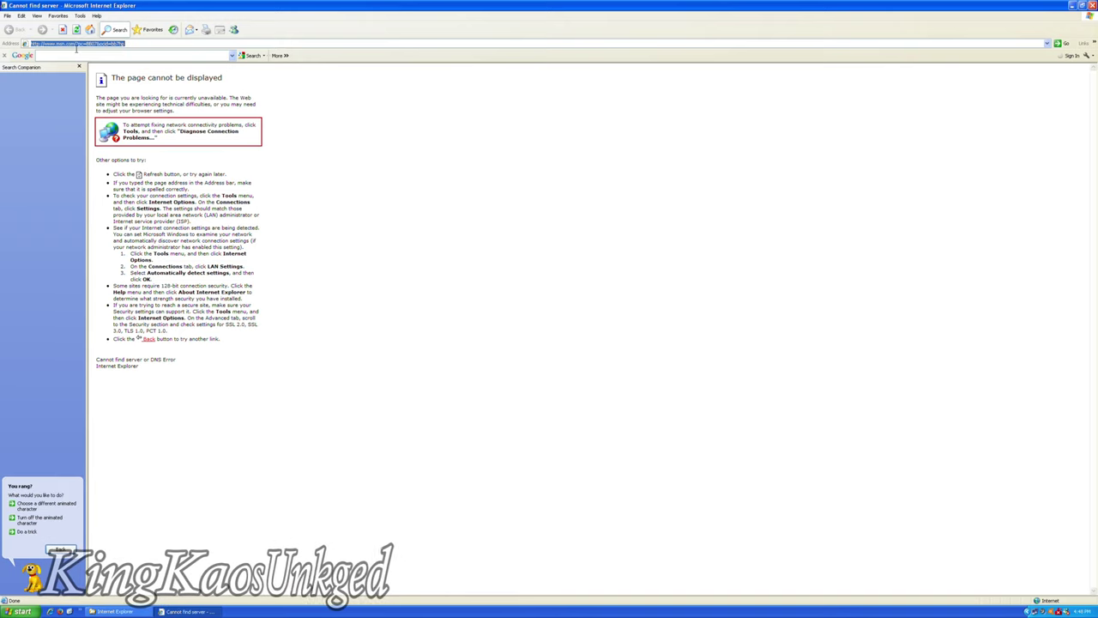
type("web")
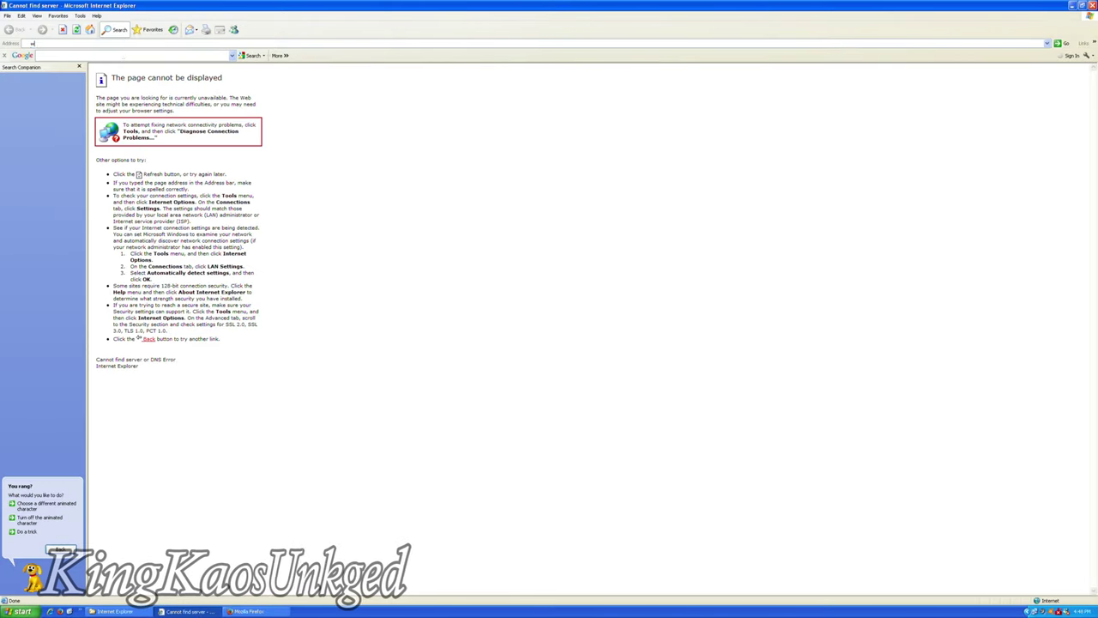
type("web/2001/microsoft.com")
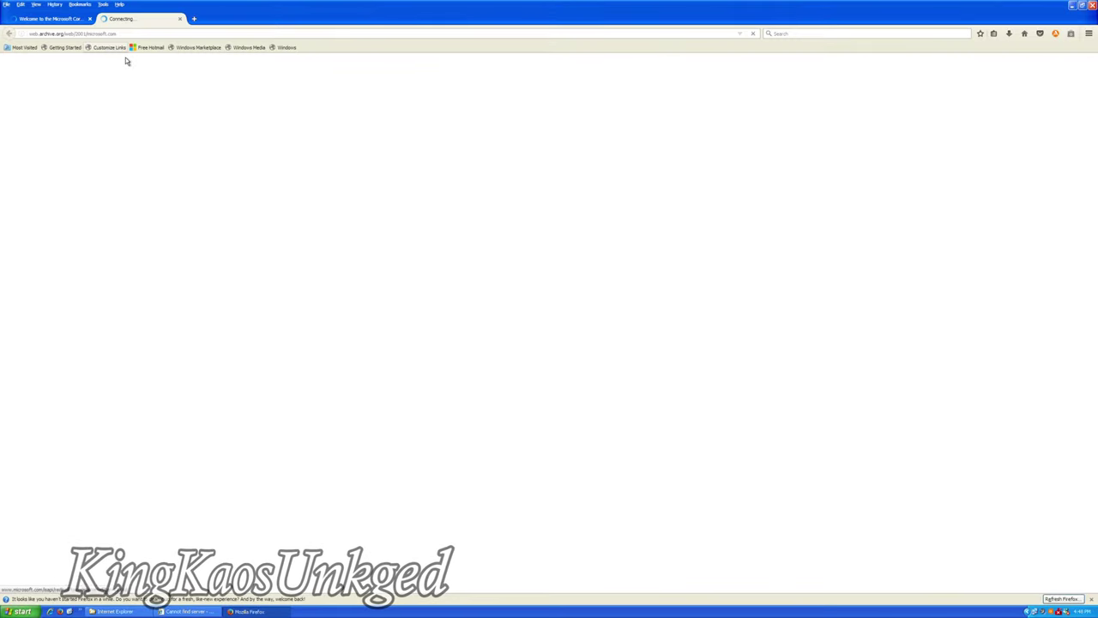
left_click(161, 35)
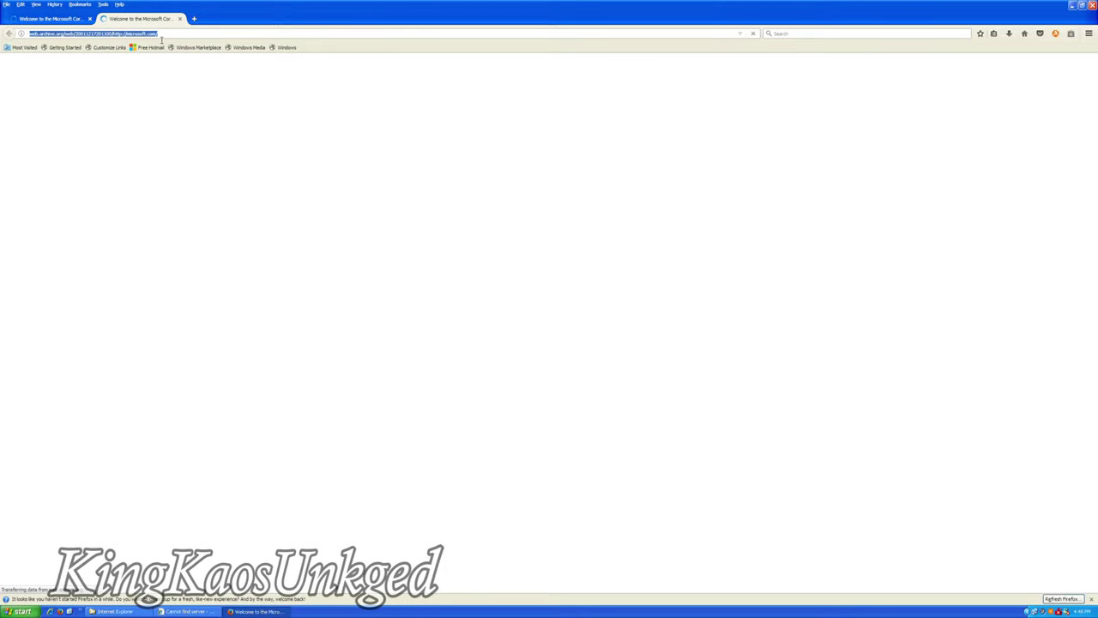
left_click(185, 611)
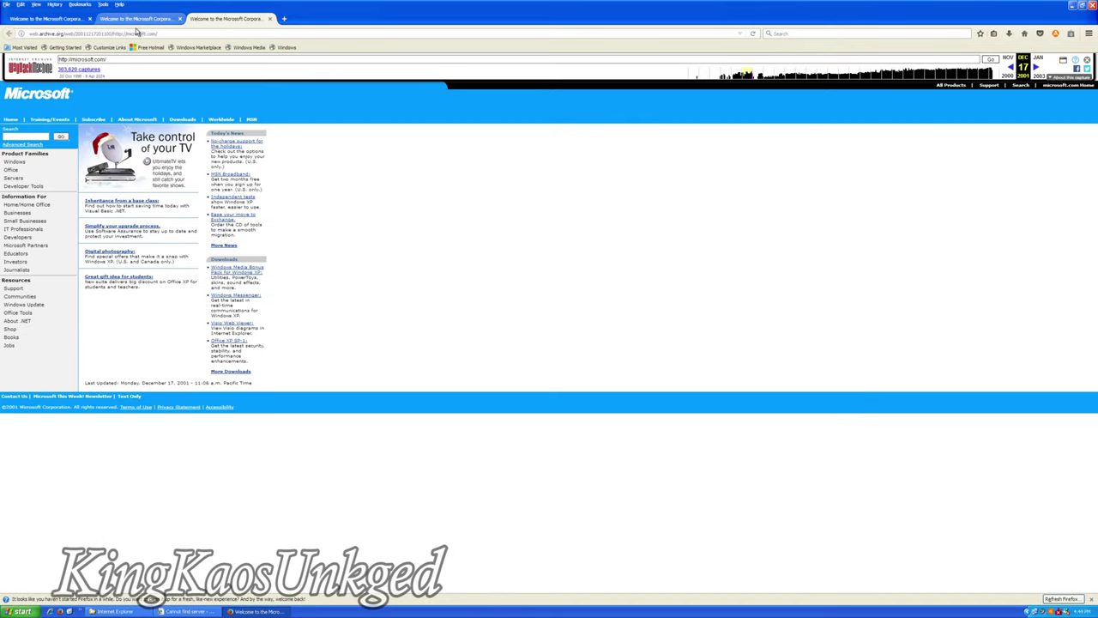
- Open the Windows Update page from the archived Microsoft site in the first Firefox tab, and close Firefox with all its tabs
left_click(86, 19)
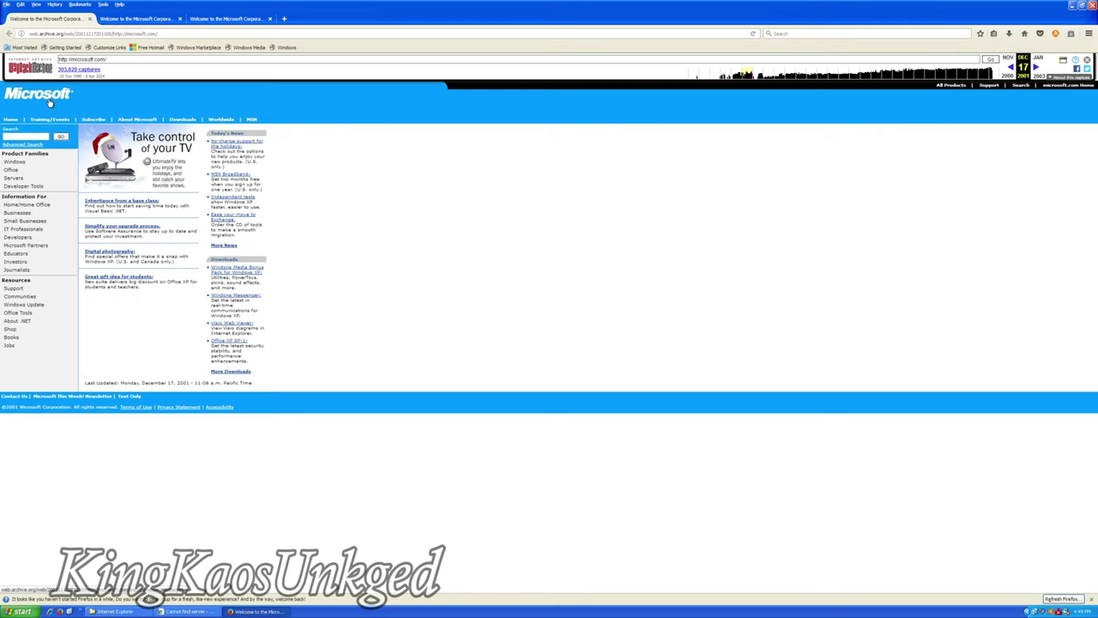
left_click(19, 313)
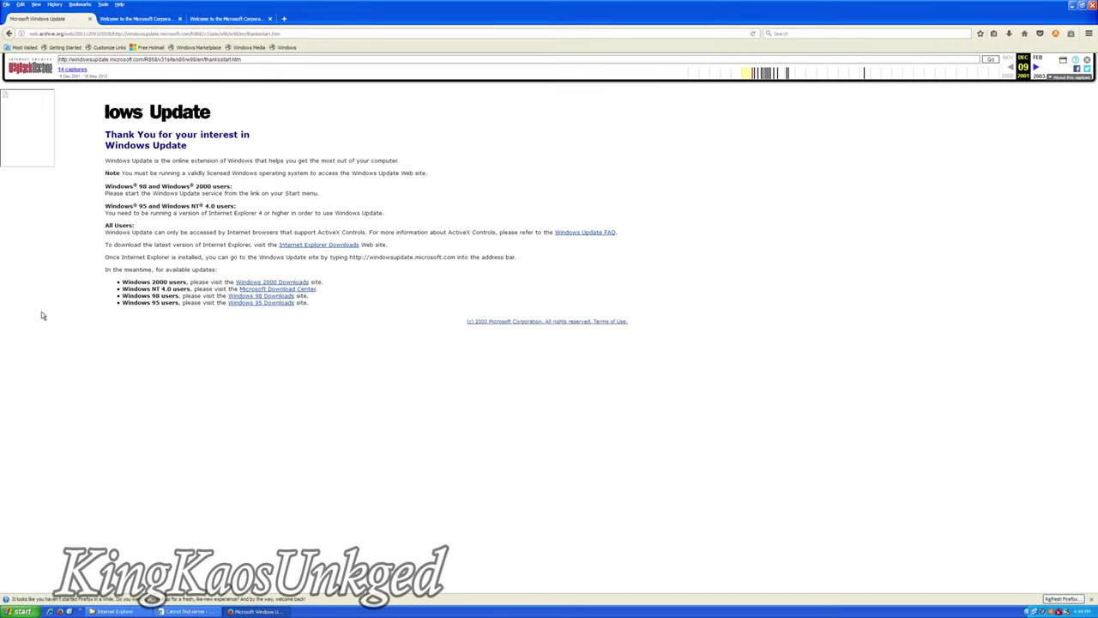
left_click_drag(134, 226, 114, 225)
left_click(1092, 5)
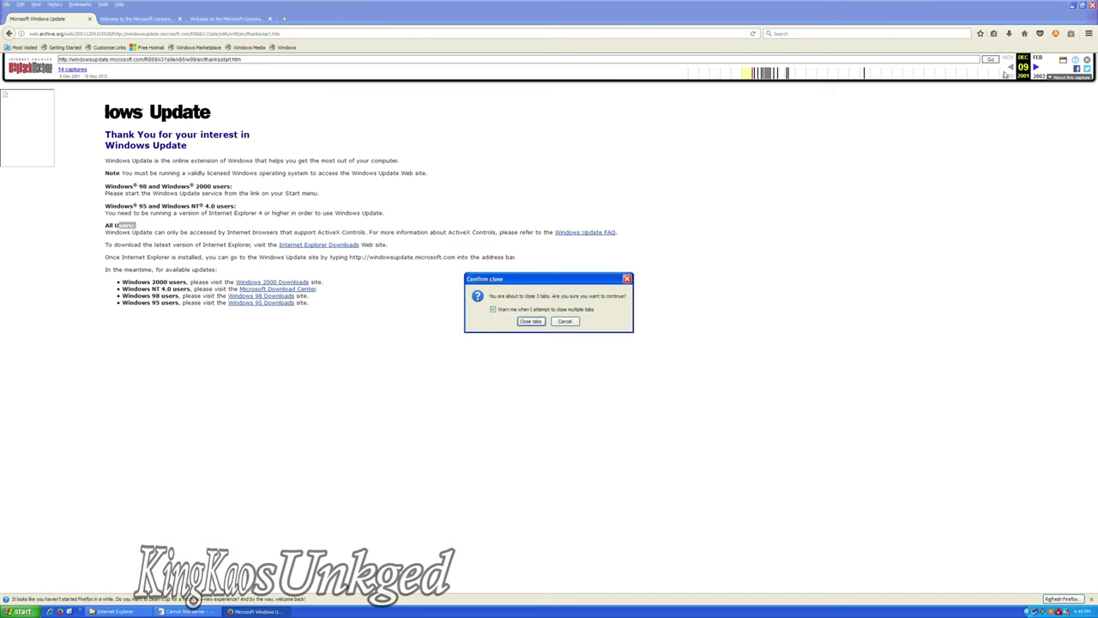
left_click(532, 322)
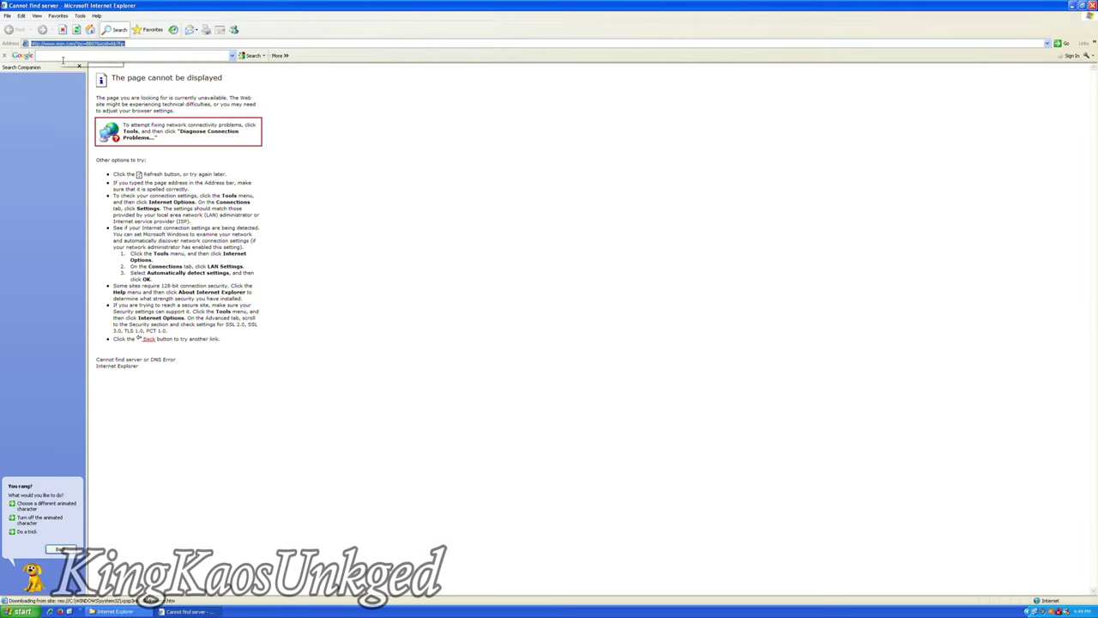
- Hide the Search Companion, try loading the MSN address from Internet Explorer and close the resulting Firefox window
left_click(116, 29)
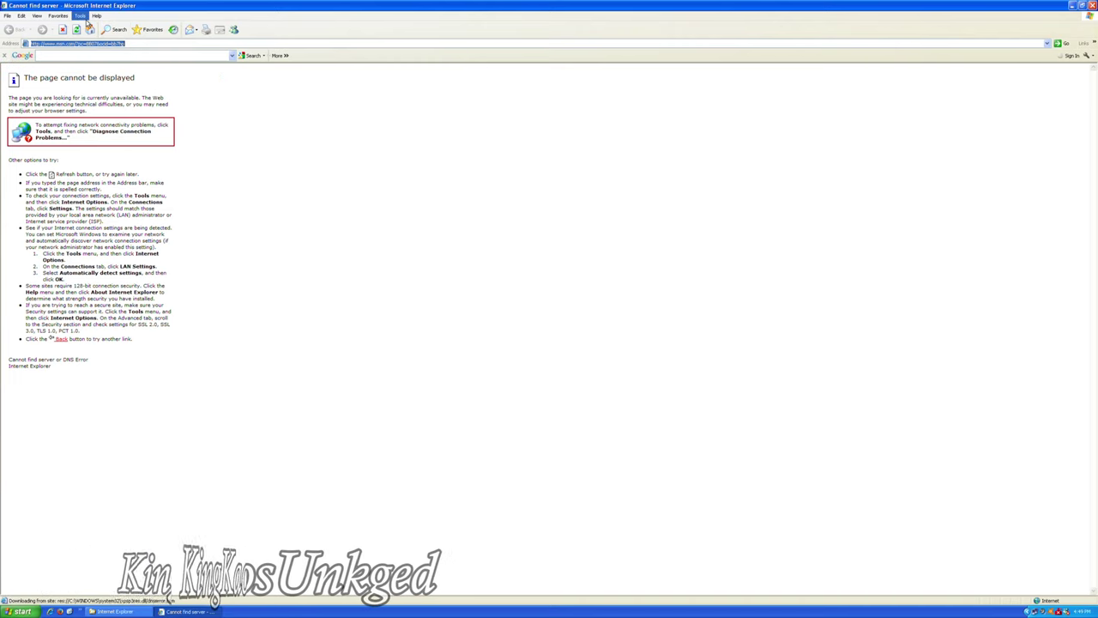
left_click(1062, 43)
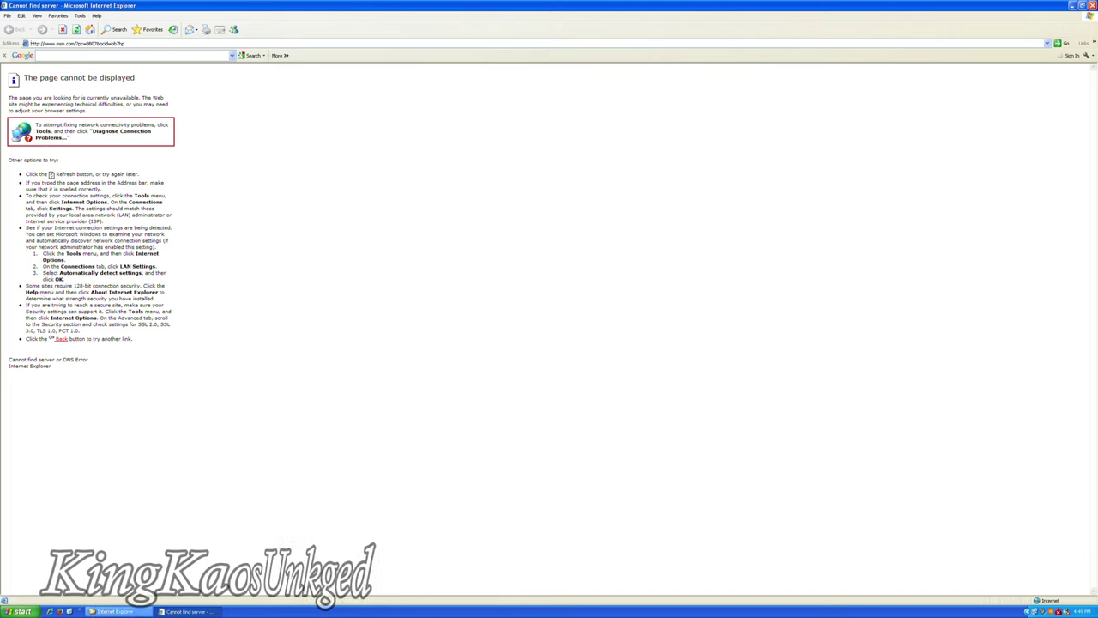
key("super")
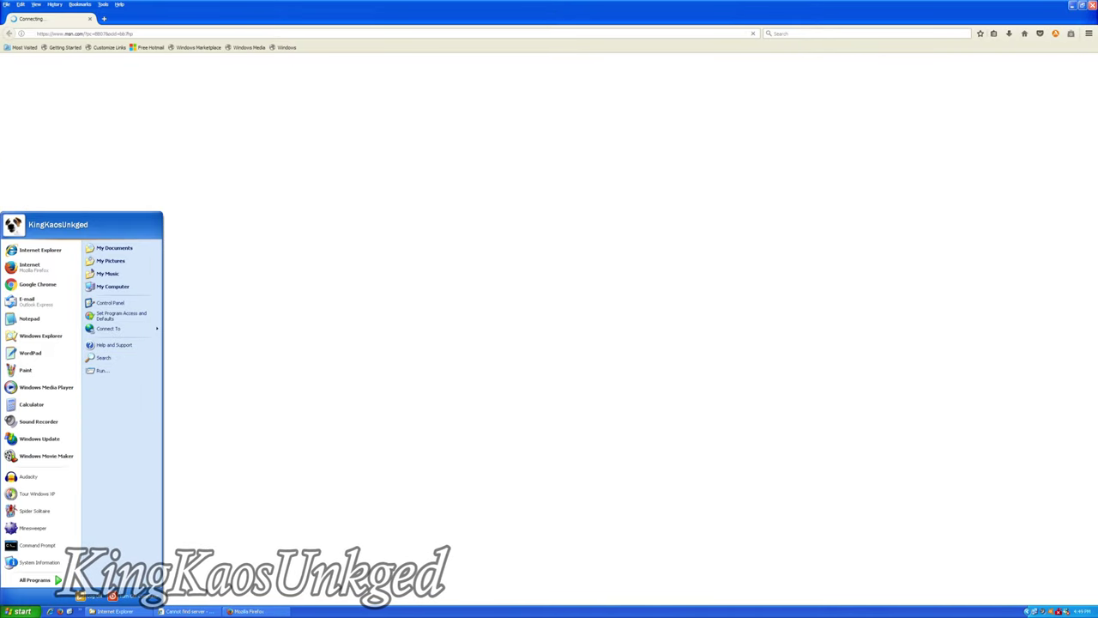
key("Escape")
key("alt+F4")
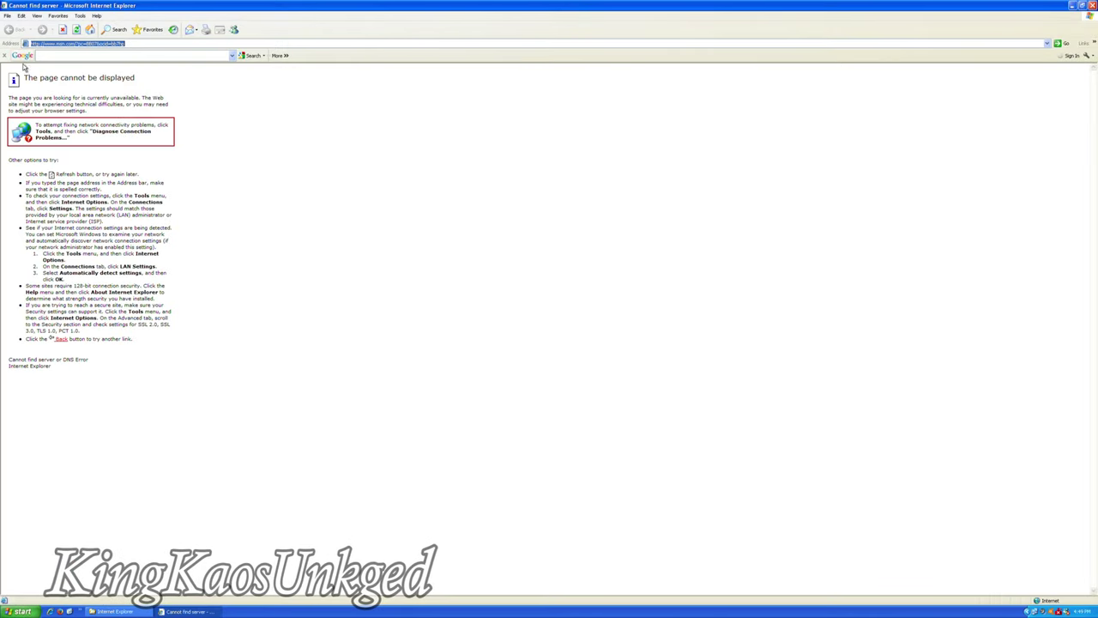
- Close the old Internet Explorer window and launch the regularly installed Internet Explorer
left_click(1093, 6)
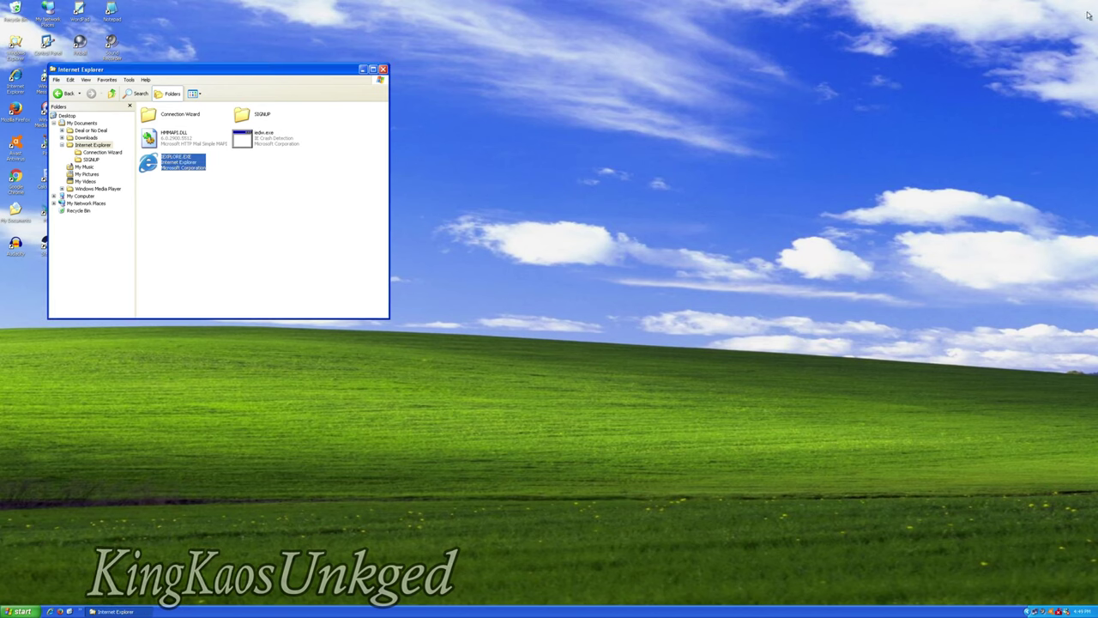
key("super")
key("Up")
key("Up")
key("Up")
key("Return")
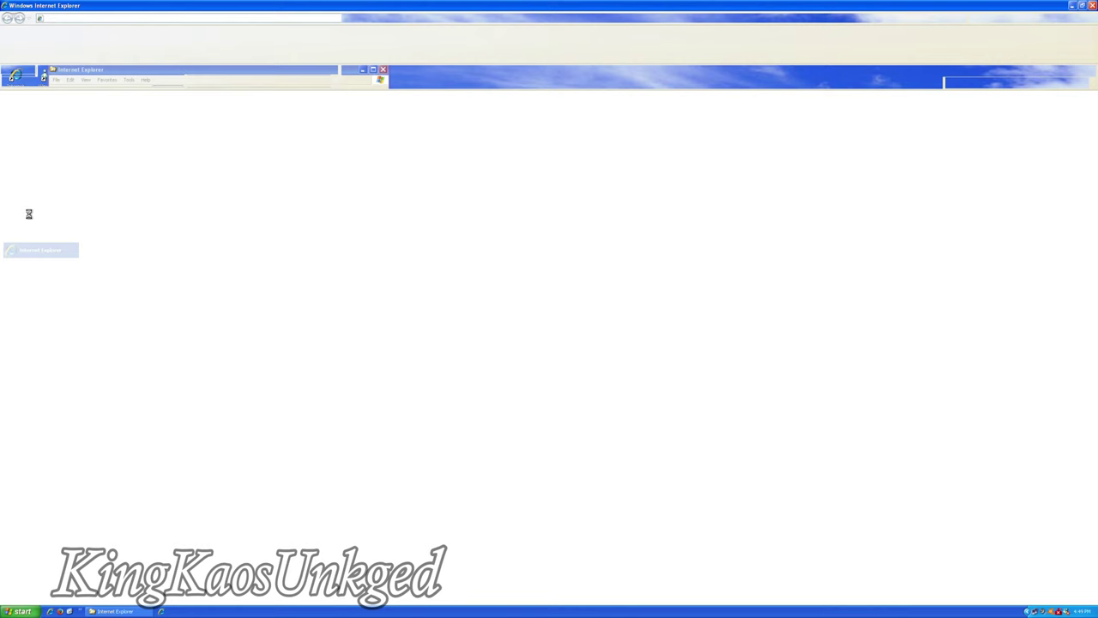
- Load the copied archived Microsoft address in Internet Explorer
left_click(99, 18)
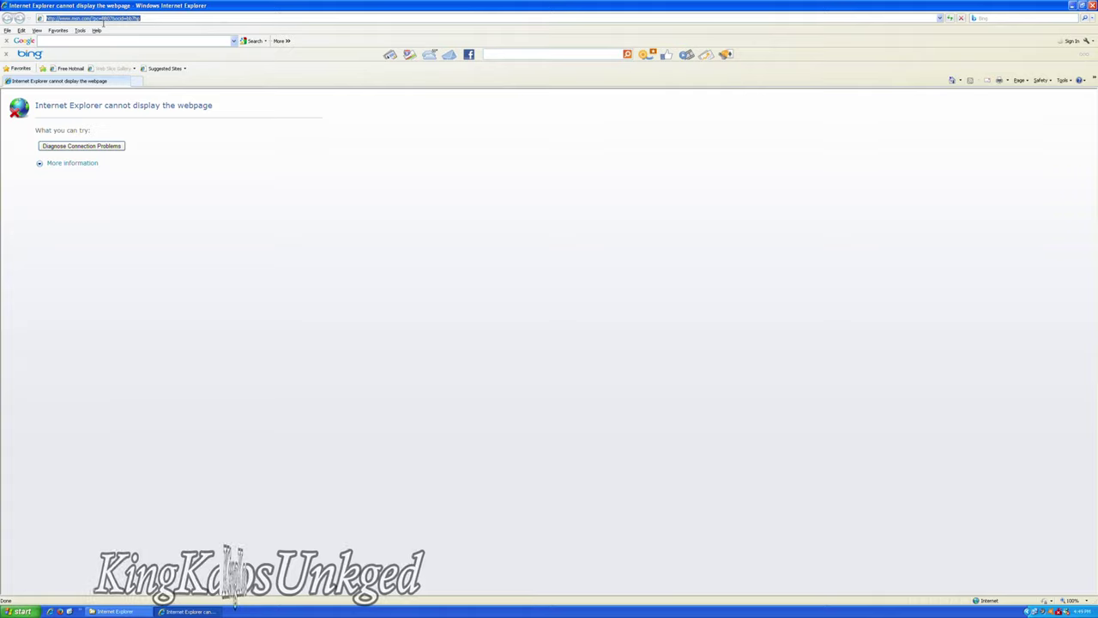
key("ctrl+v")
key("Return")
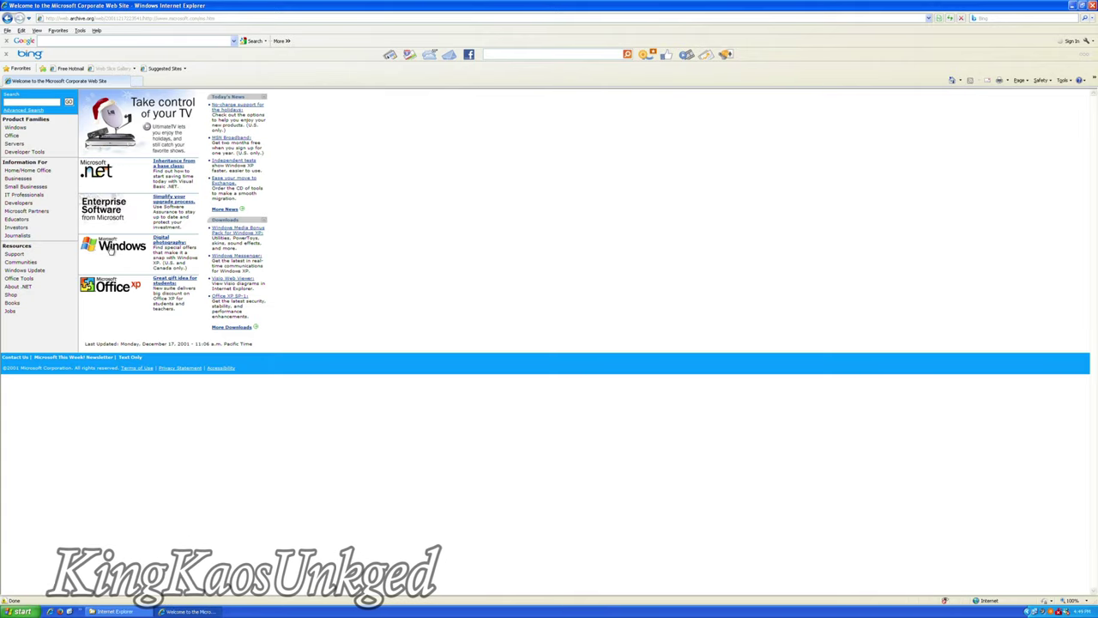
- Follow the Windows logo link on the archived Microsoft page and open the Windows XP Home Edition page from there
left_click(114, 249)
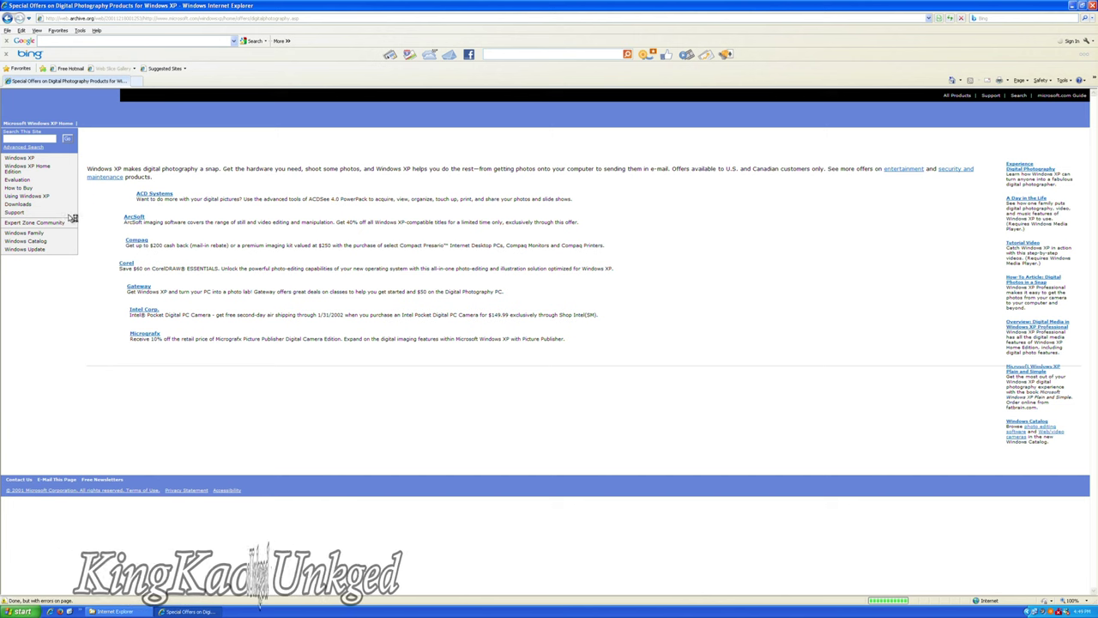
left_click(24, 180)
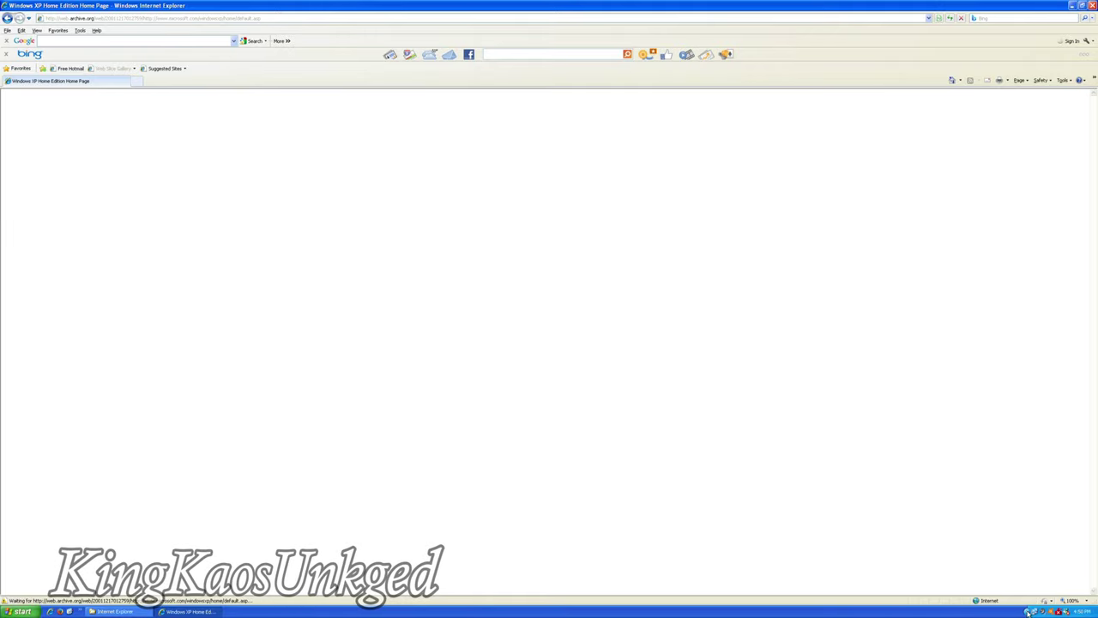
- Try the Get Windows XP Today link on the archived page, and close Internet Explorer and its program folder window
left_click(19, 611)
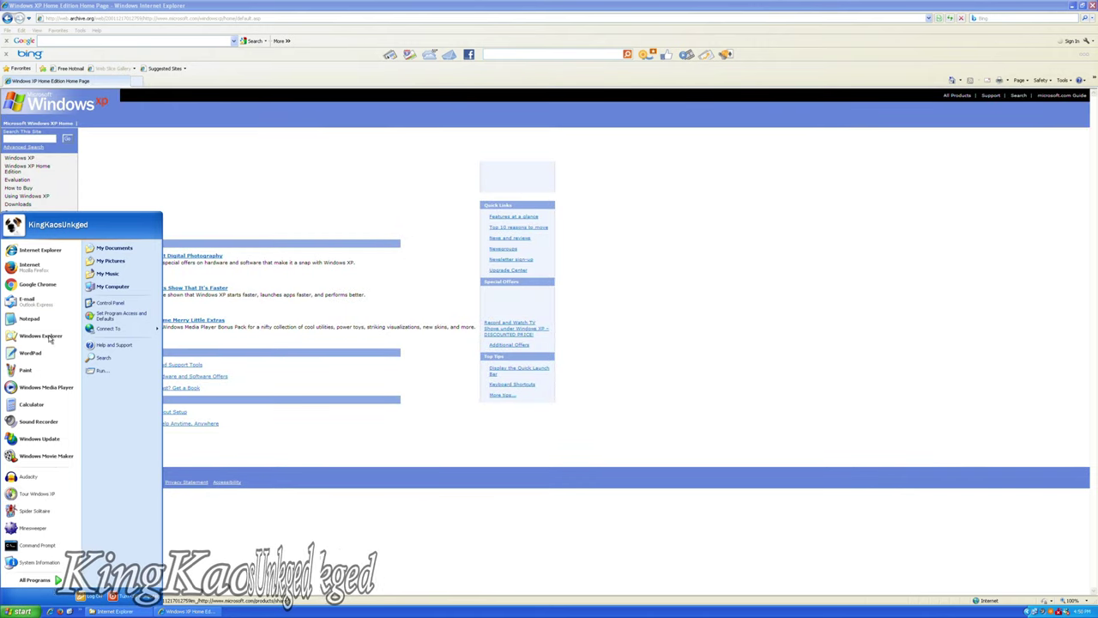
left_click(20, 611)
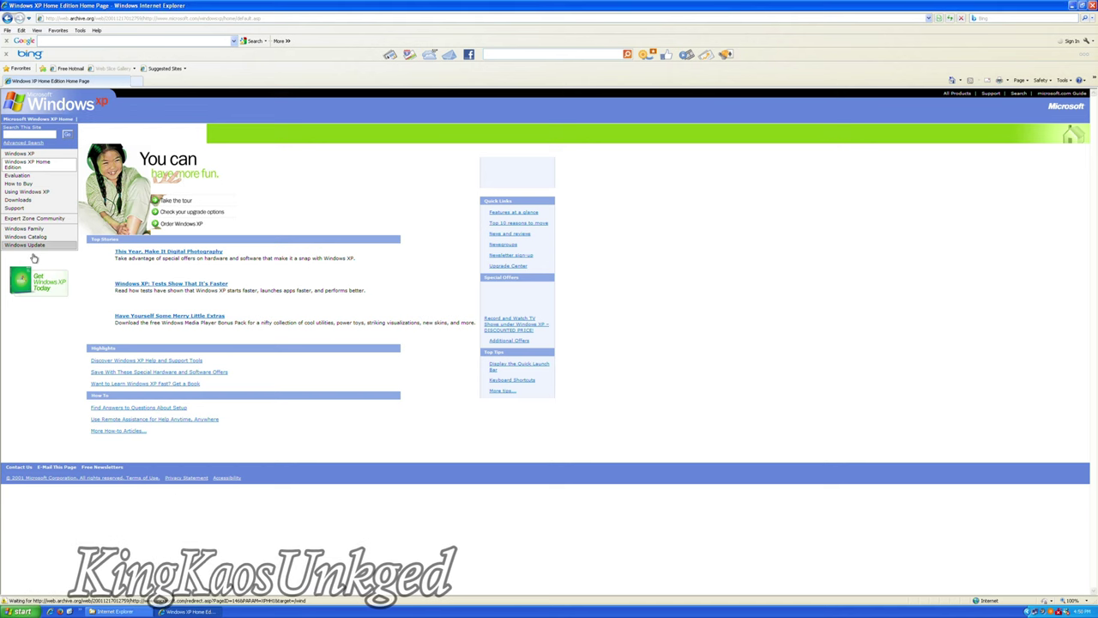
left_click(50, 297)
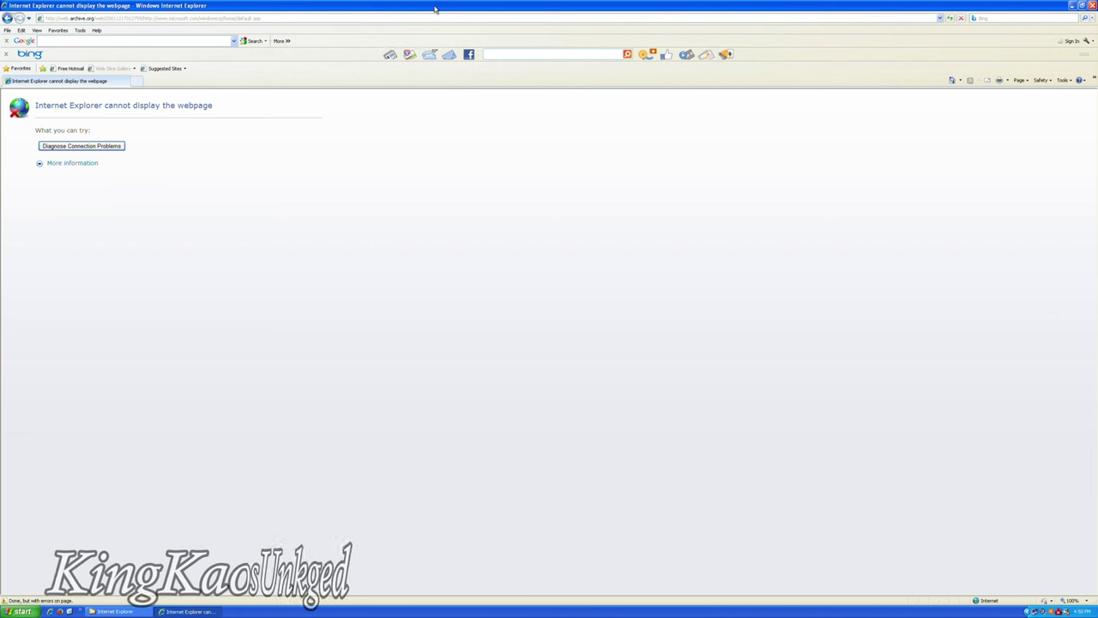
key("alt+F4")
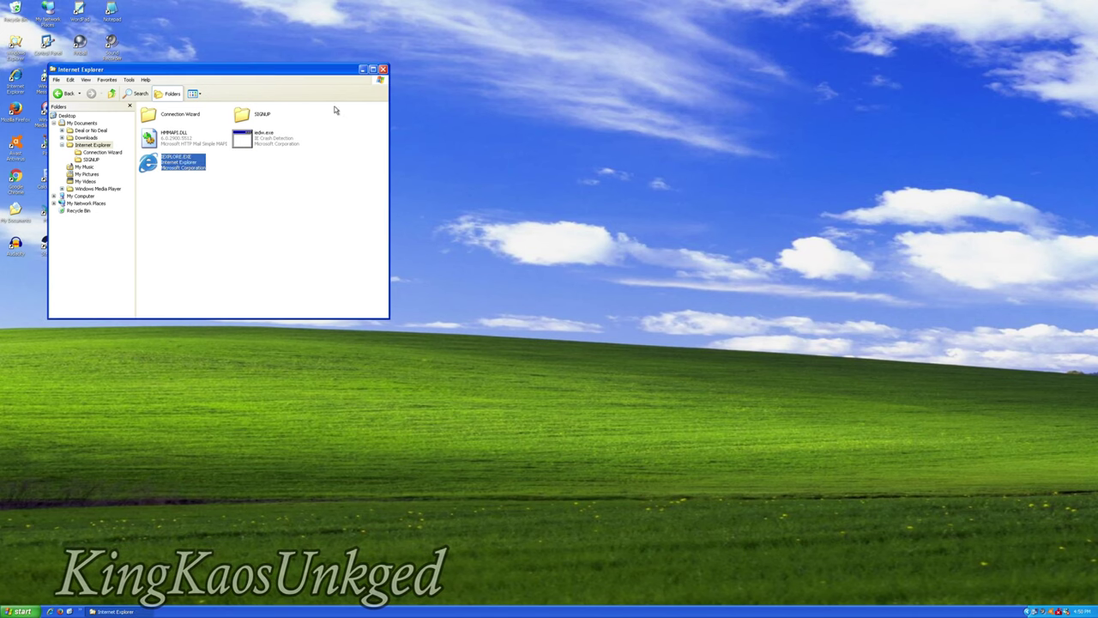
left_click(383, 69)
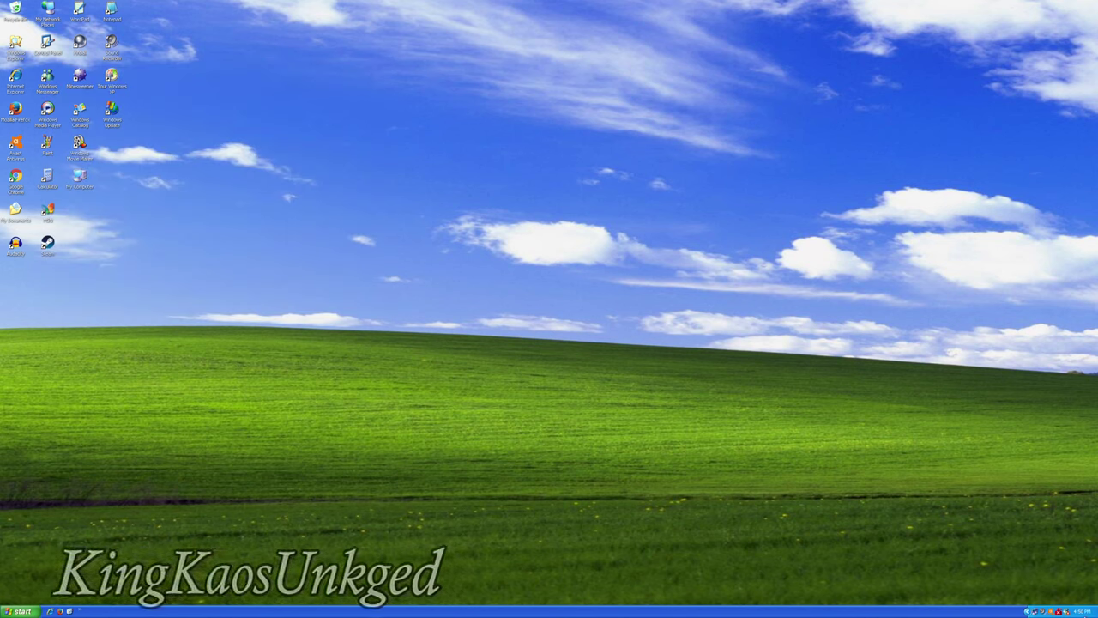
- Review the Time Zone and Internet Time settings in Date and Time Properties, leaving without making changes
right_click(1057, 611)
left_click(1054, 536)
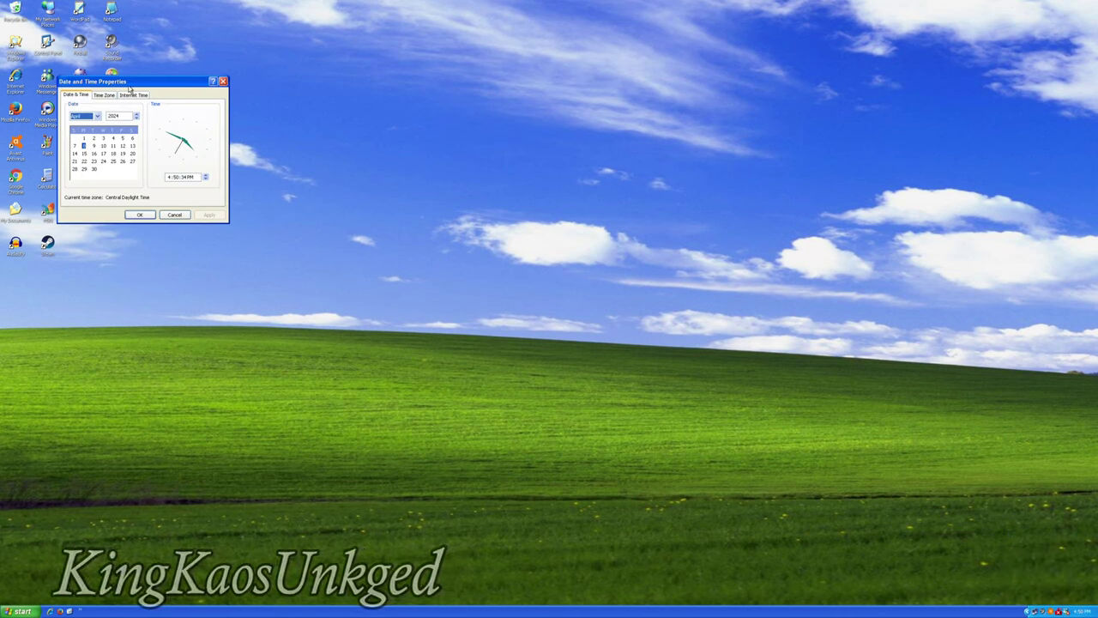
left_click_drag(129, 86, 302, 246)
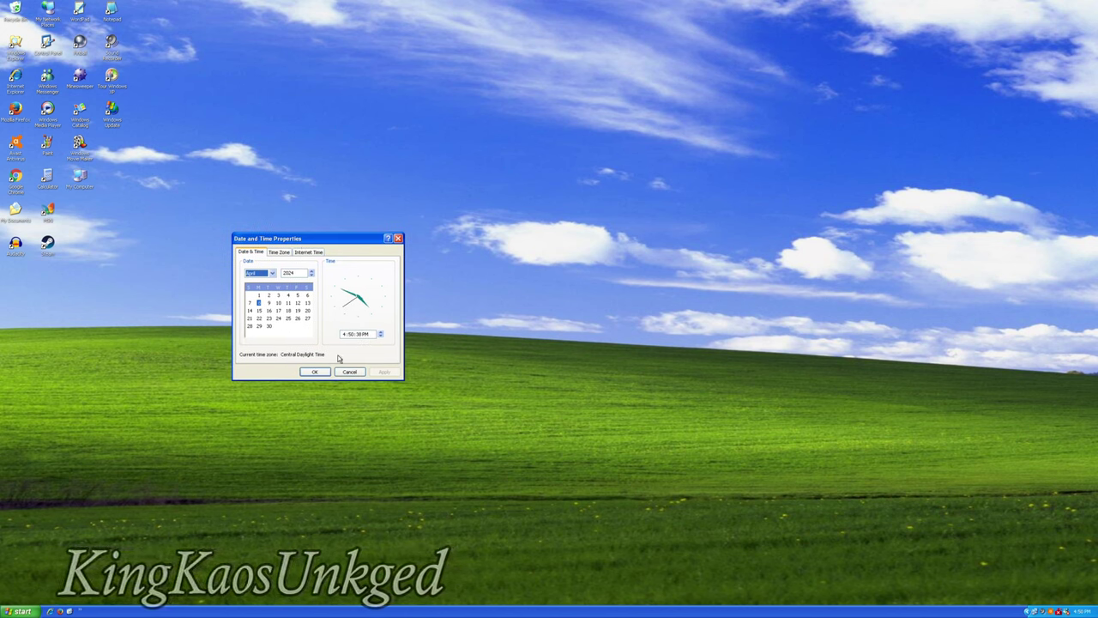
left_click(284, 253)
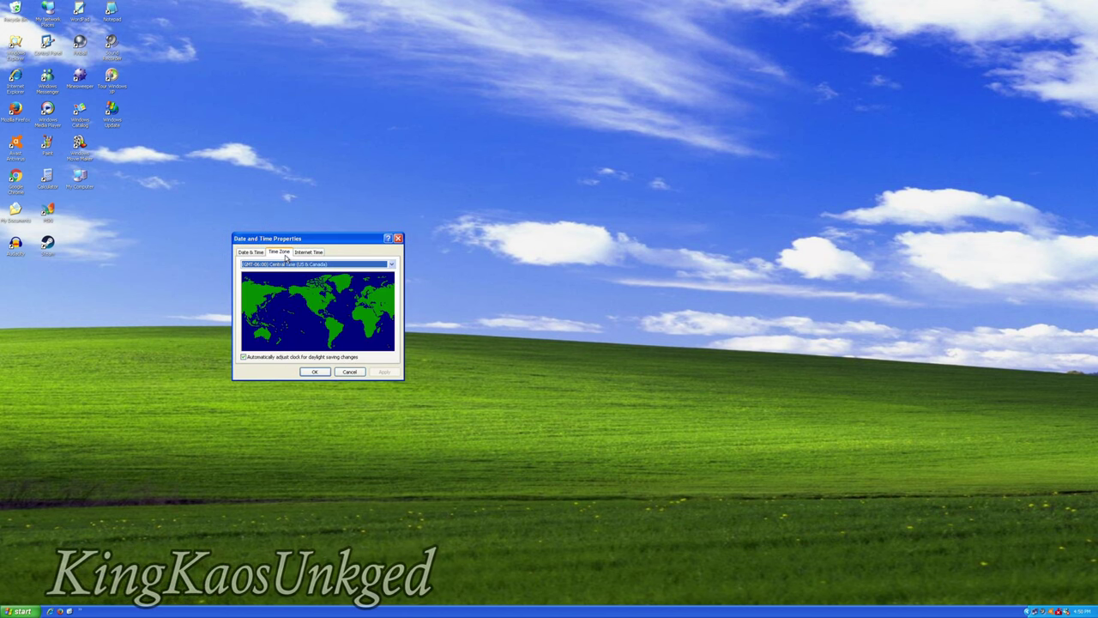
left_click(263, 264)
left_click(260, 272)
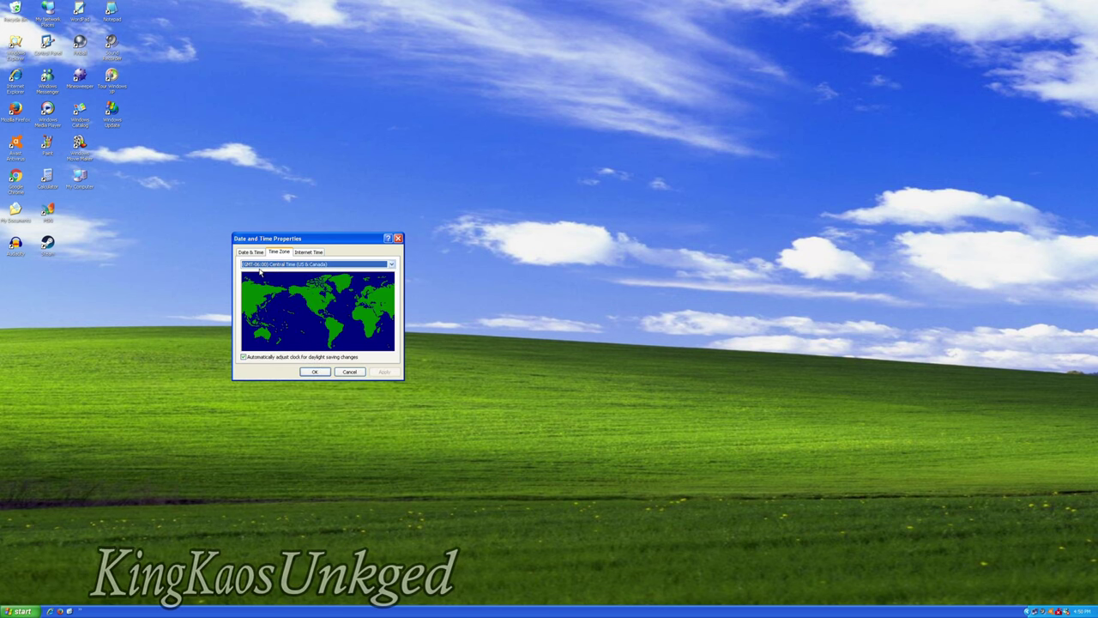
key("ctrl+Tab")
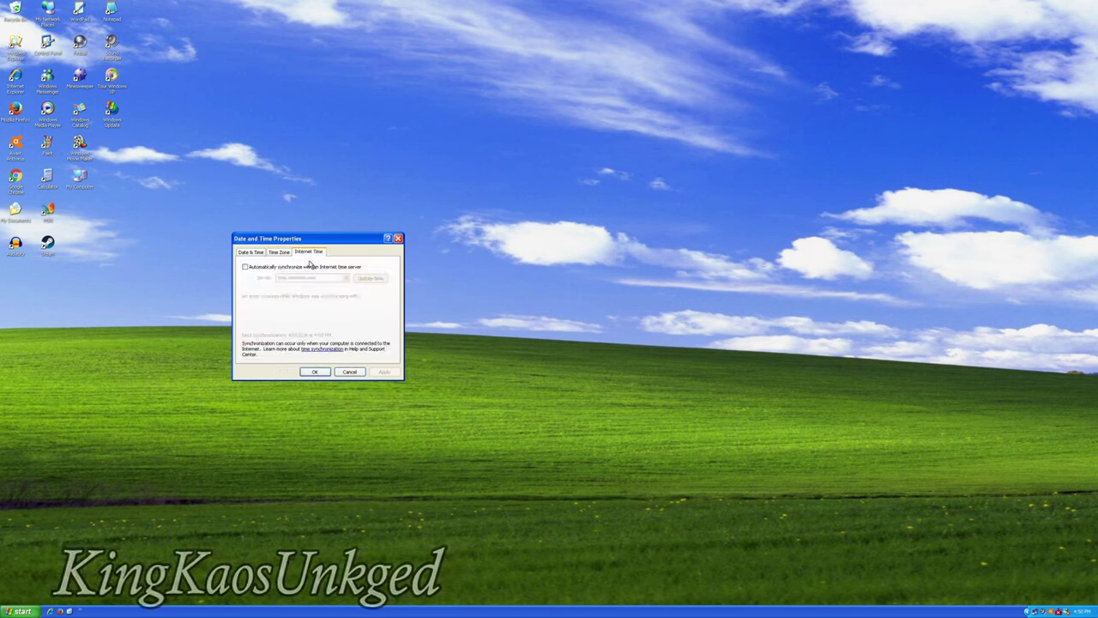
left_click(343, 374)
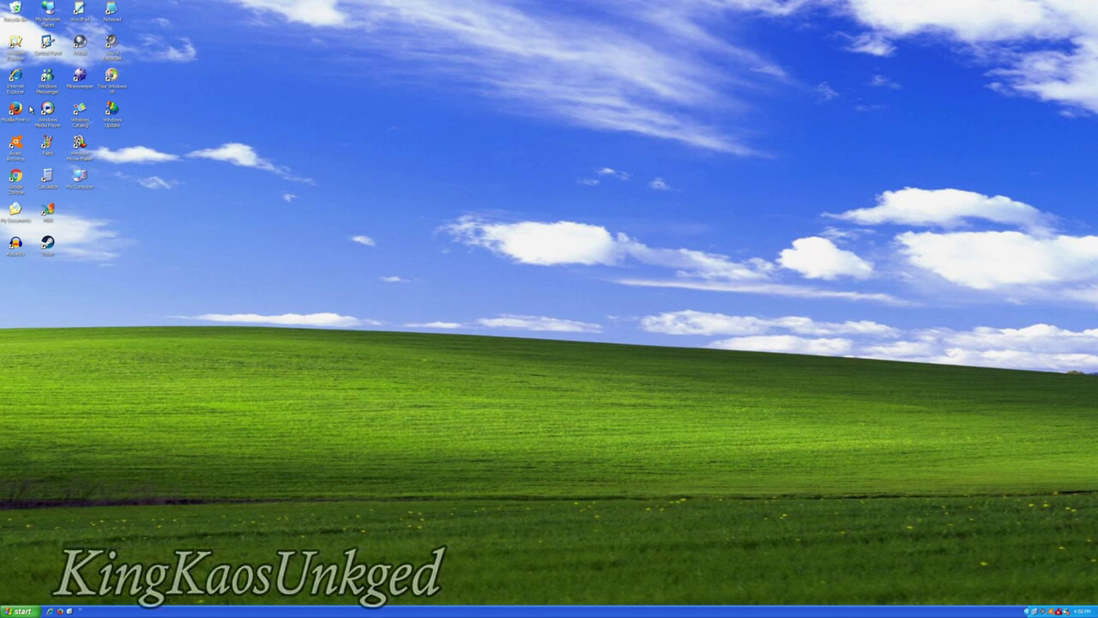
- Open Avast Free Antivirus, check its Software Updater and return to the Status page
double_click(23, 153)
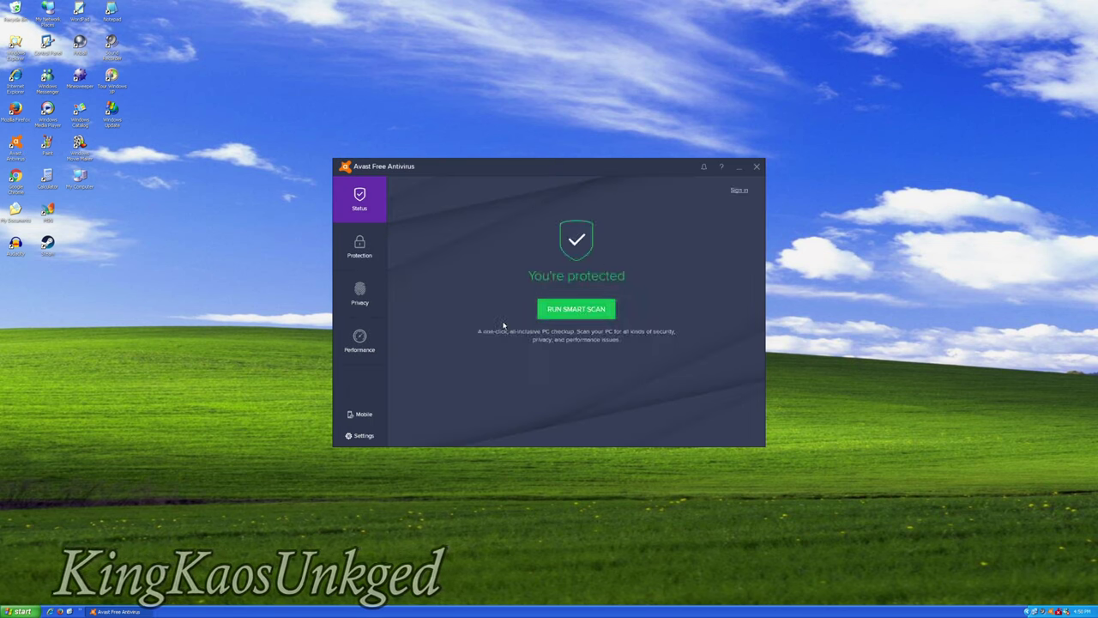
left_click(369, 311)
left_click(361, 348)
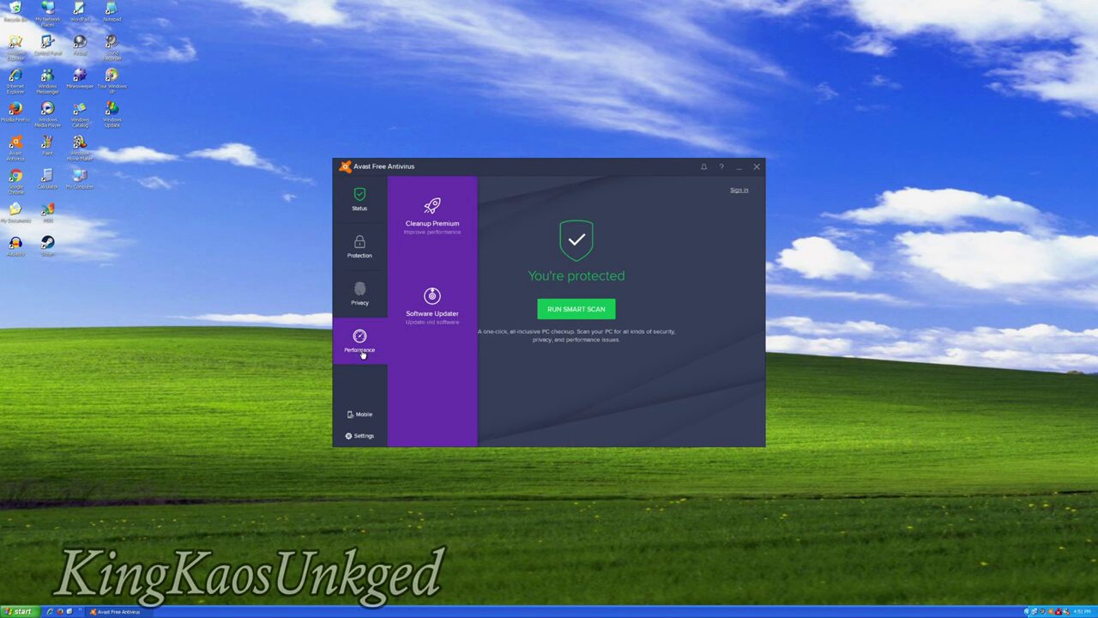
left_click(437, 350)
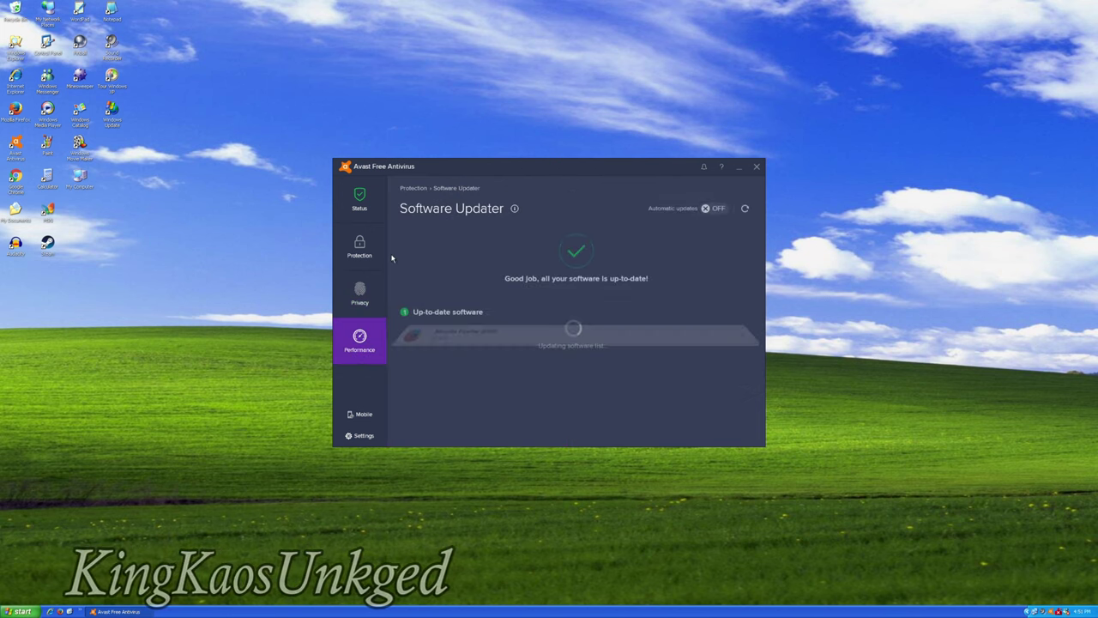
left_click(373, 215)
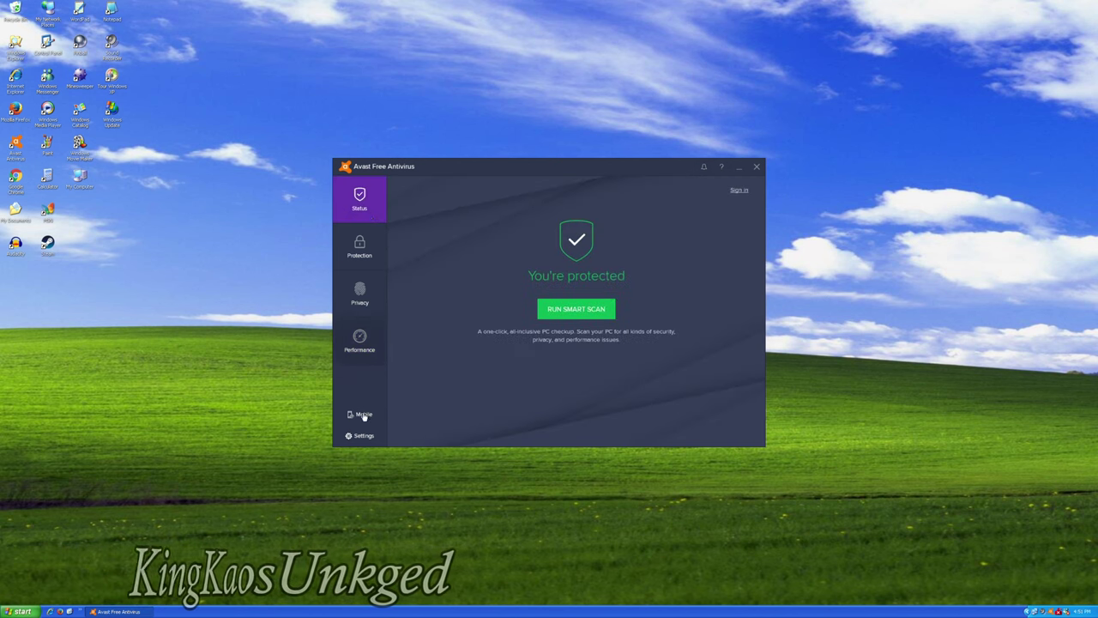
- Review the Sounds options and Components in Avast's settings, cancel the settings and close the antivirus
left_click(361, 438)
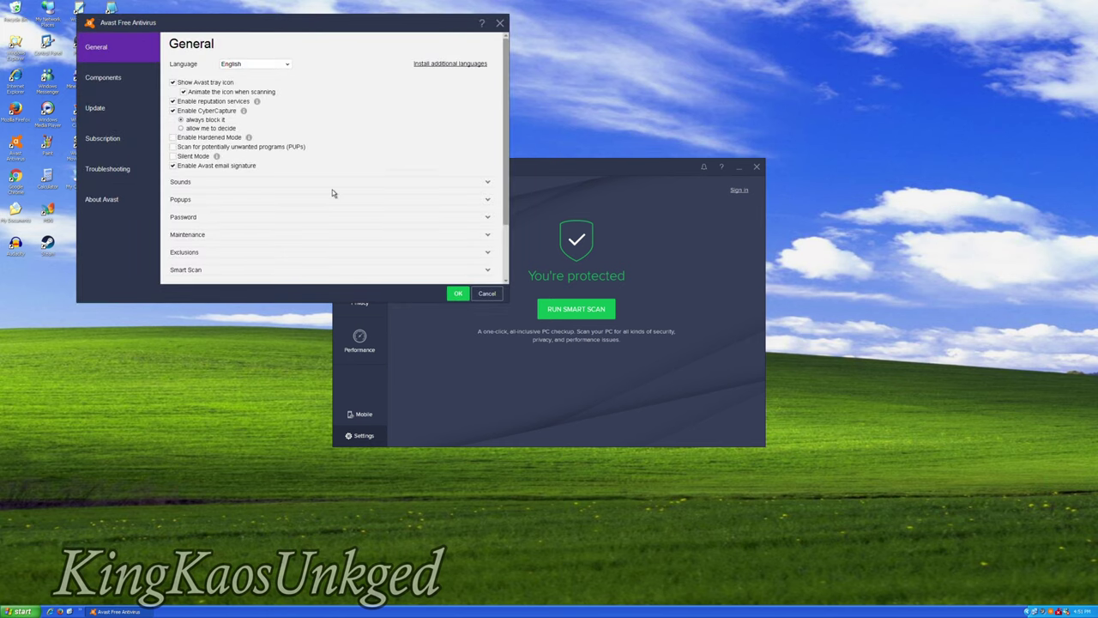
left_click_drag(288, 38, 530, 193)
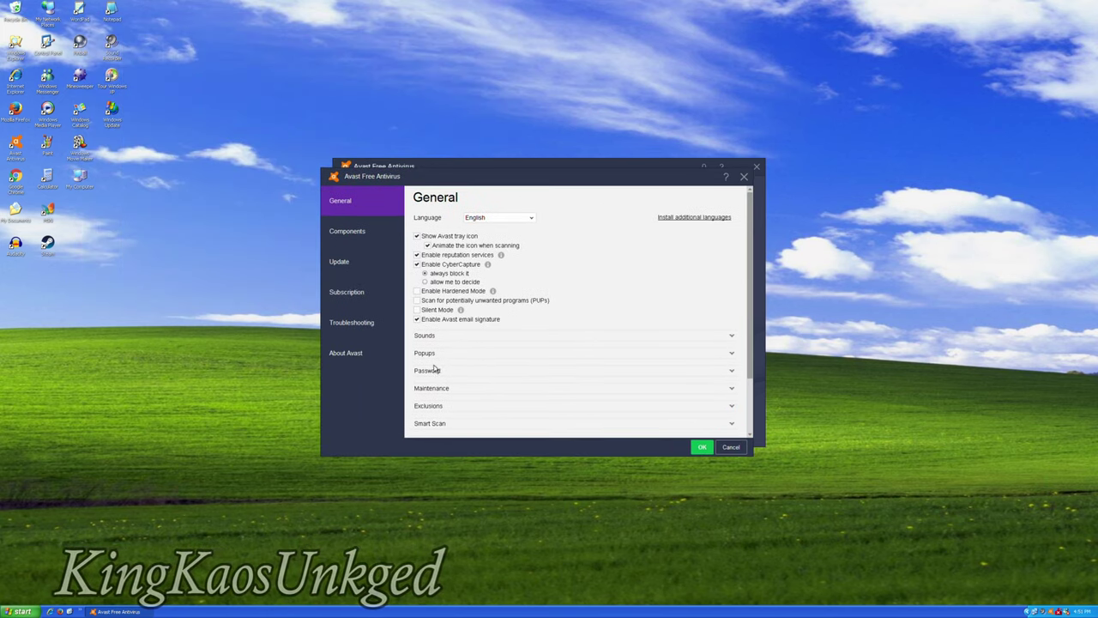
left_click(436, 335)
scroll(454, 347, "down", 3)
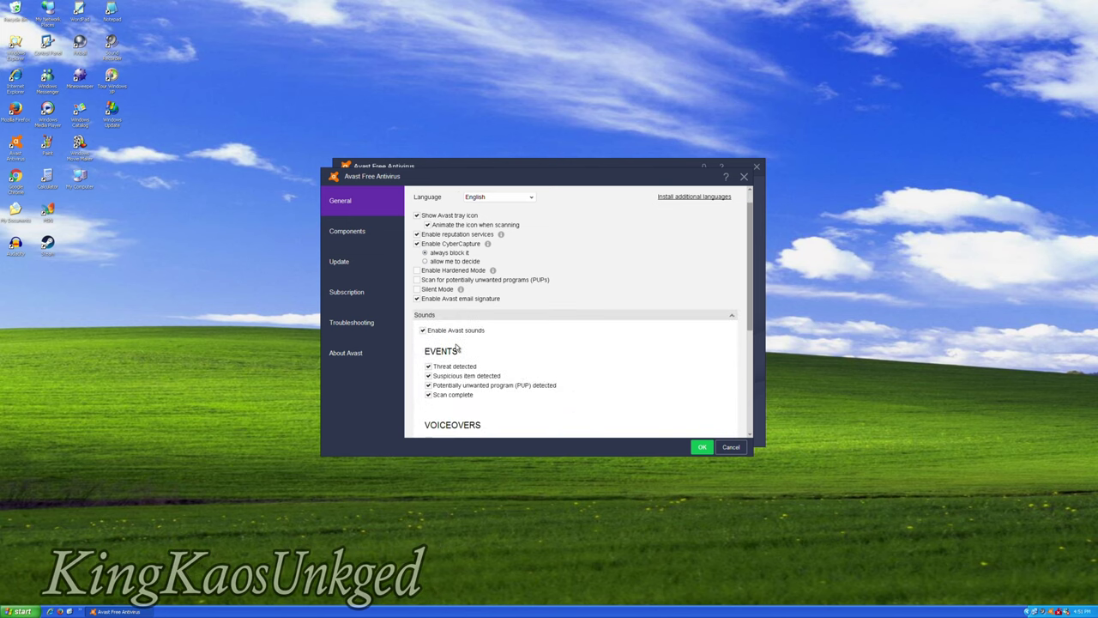
left_click(359, 240)
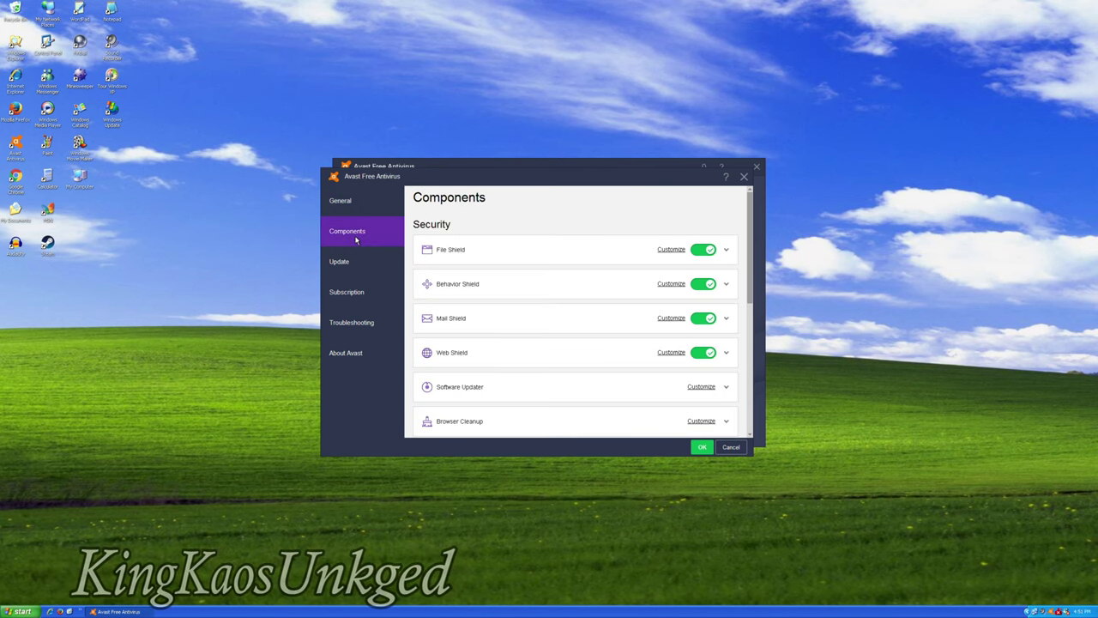
scroll(570, 331, "down", 1)
scroll(570, 333, "down", 4)
left_click(728, 447)
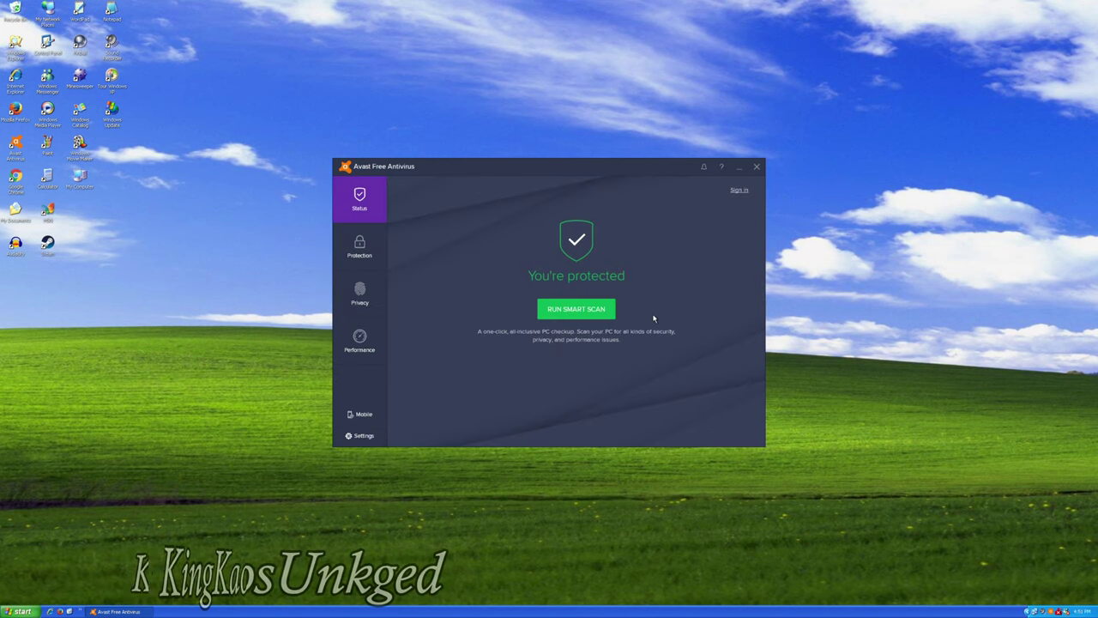
left_click(756, 165)
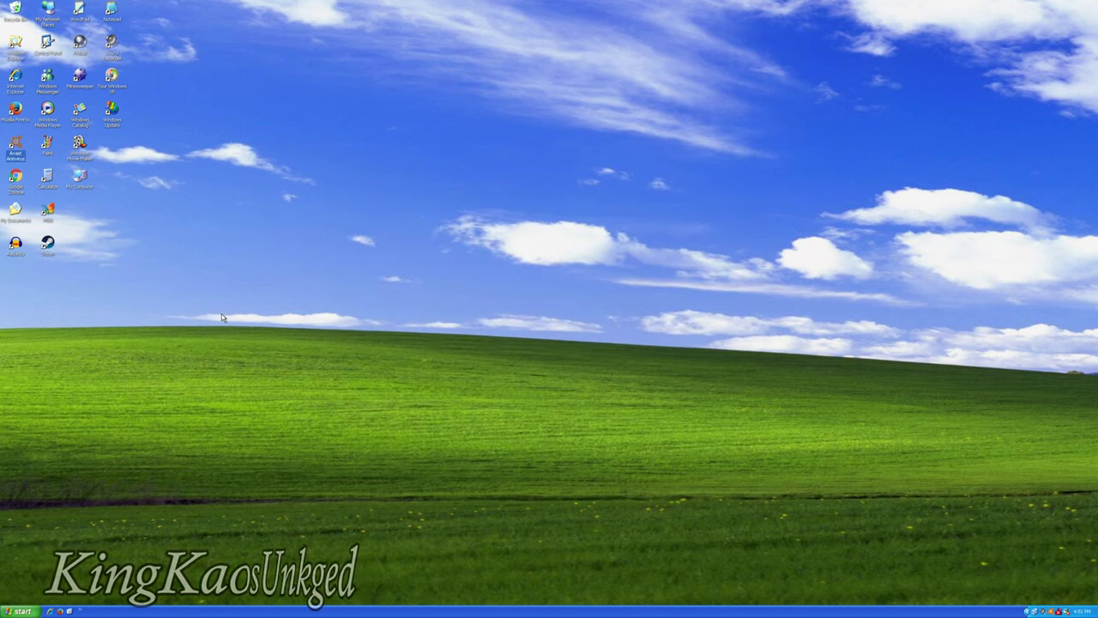
- Open Paint maximized and try a rectangular selection on the blank canvas
double_click(59, 152)
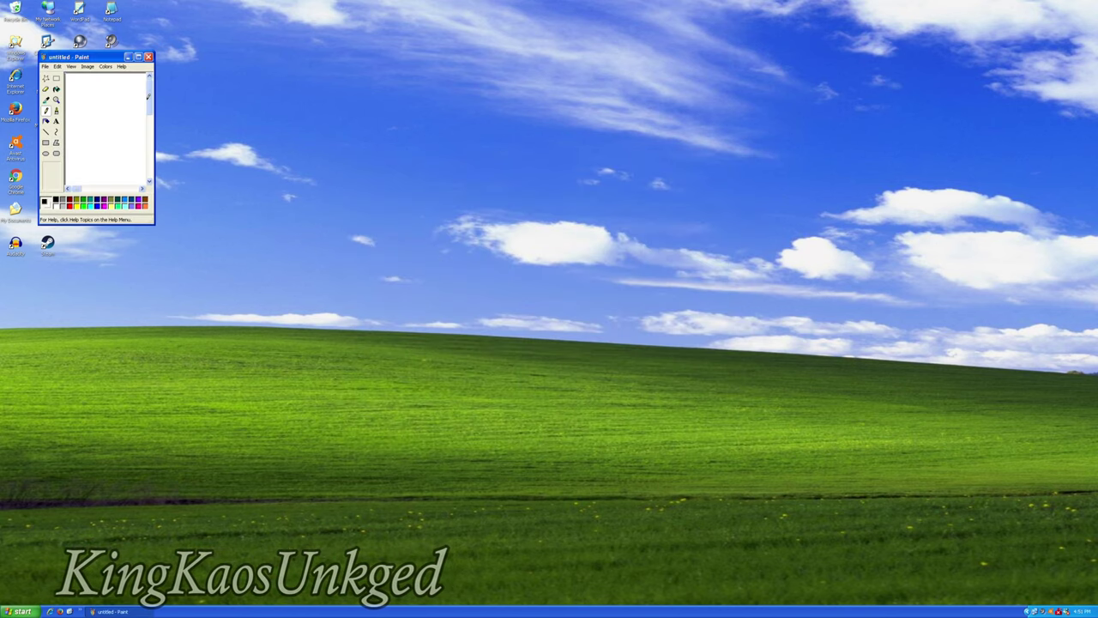
left_click(138, 57)
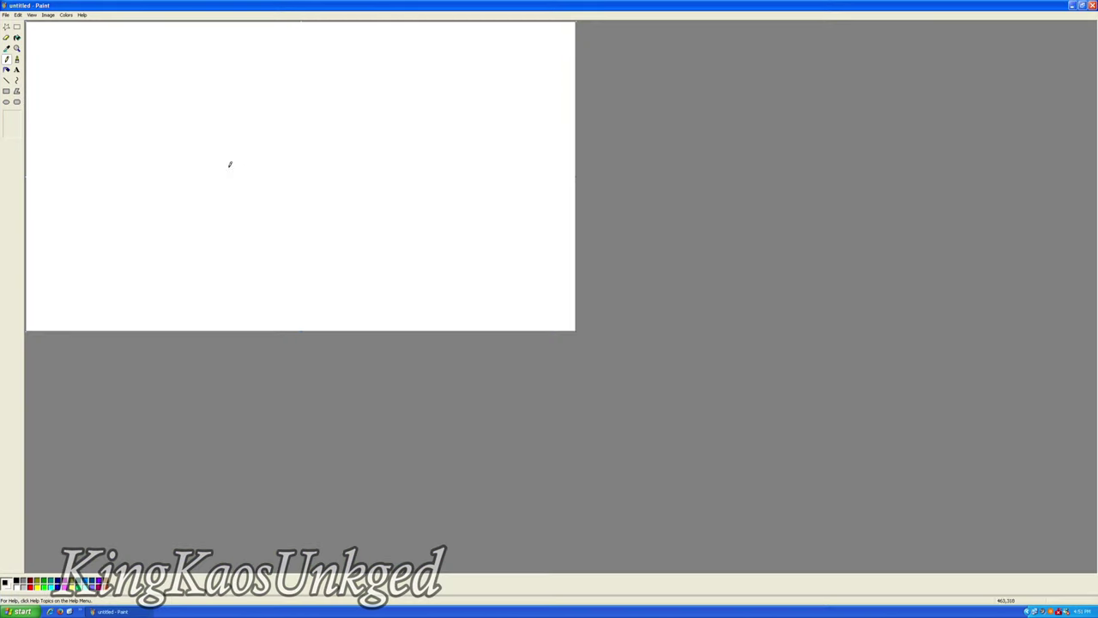
left_click(16, 27)
left_click_drag(62, 38, 129, 99)
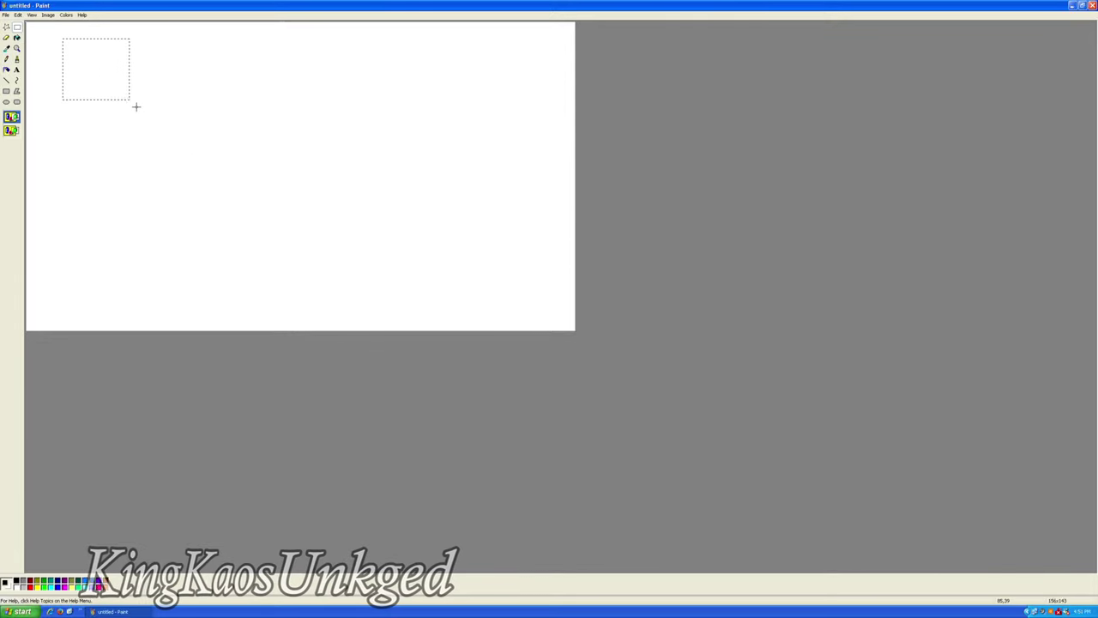
left_click(247, 127)
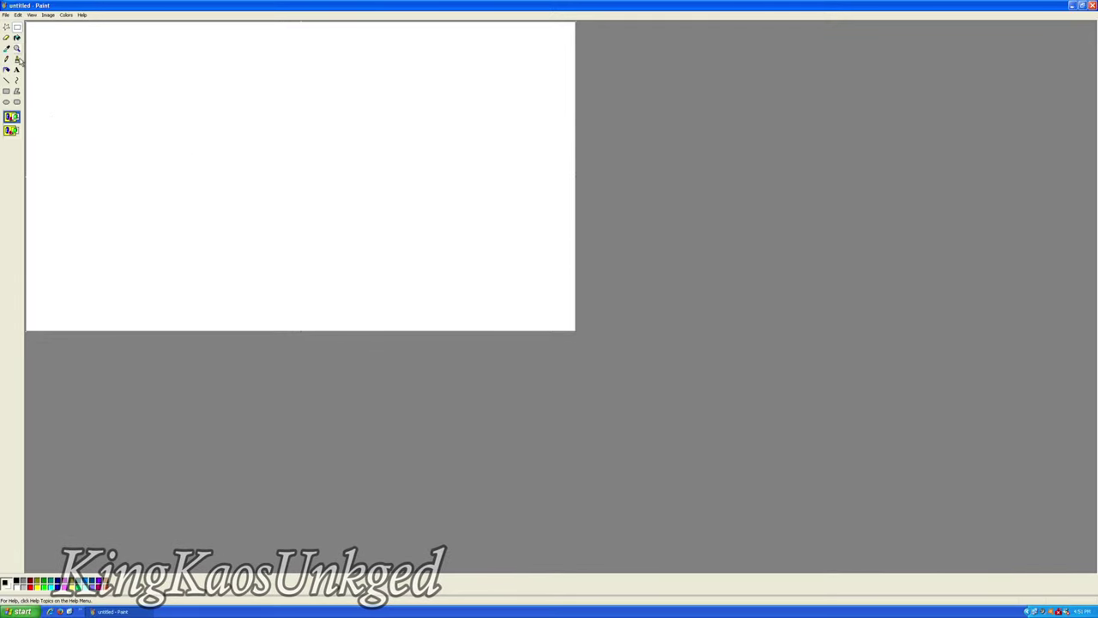
- Try free-form selections on the blank canvas and look through the Image, Colors and View commands
left_click(6, 27)
mouse_move(87, 52)
left_mouse_down()
mouse_move(111, 77)
mouse_move(149, 181)
mouse_move(186, 93)
mouse_move(87, 143)
mouse_move(298, 137)
mouse_move(249, 154)
mouse_move(318, 187)
left_mouse_up()
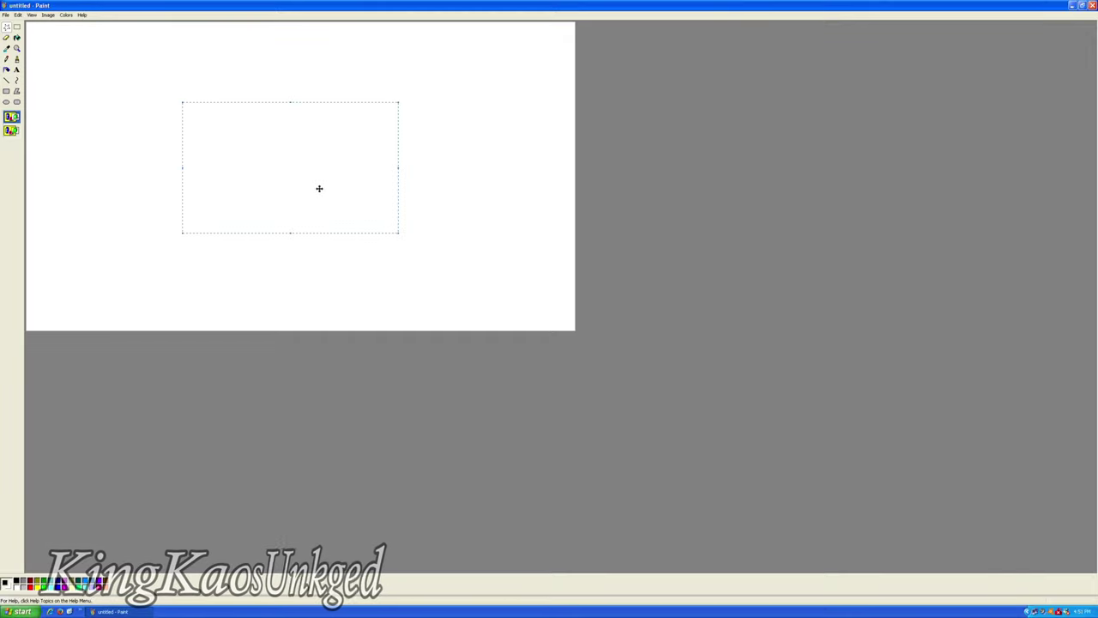
left_click(85, 82)
left_click(48, 14)
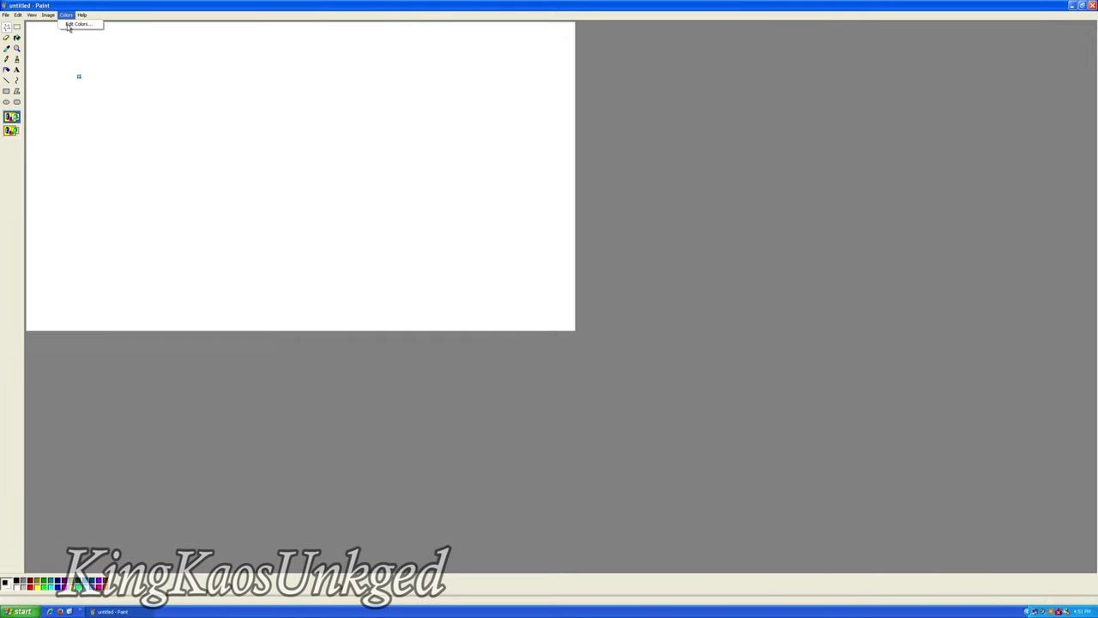
mouse_move(31, 14)
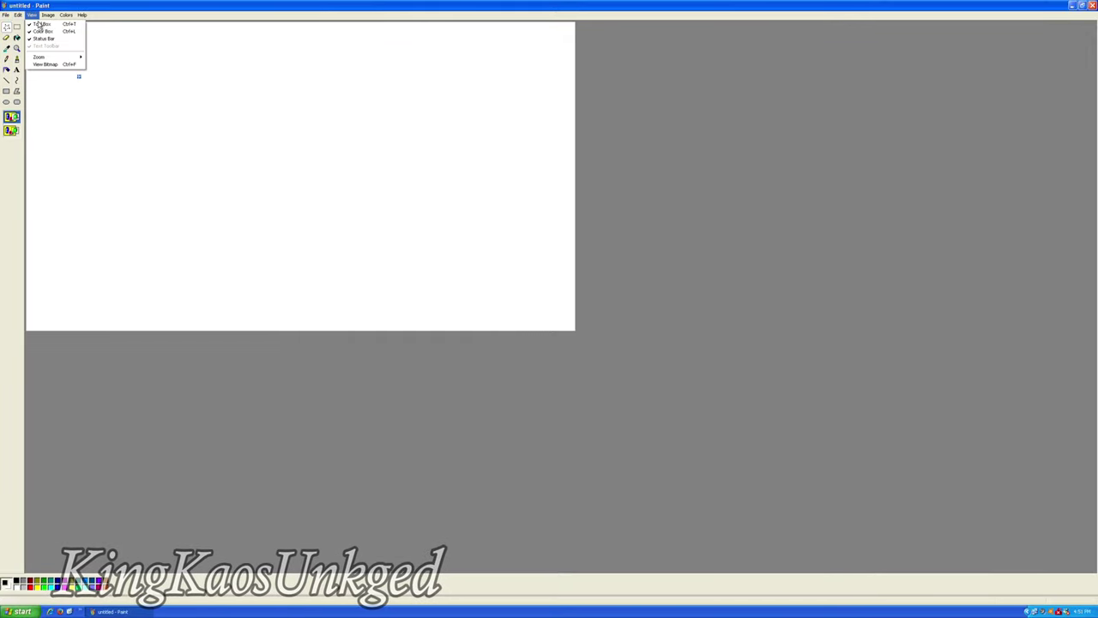
- Draw an outlined rectangle in the upper-left part of the canvas
left_click(7, 91)
left_click_drag(85, 86, 179, 165)
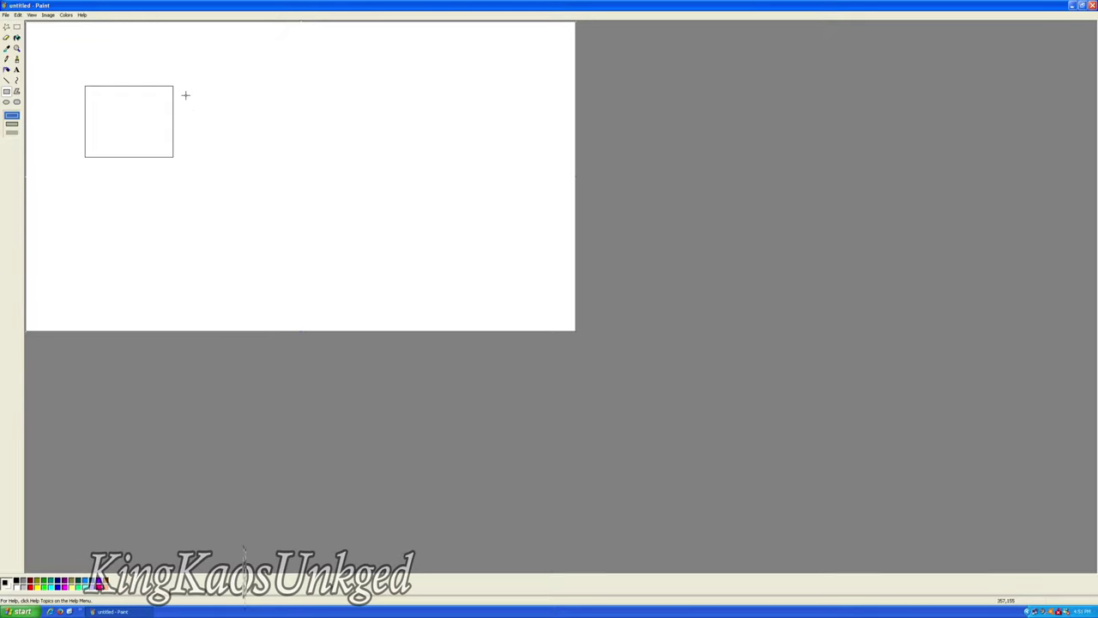
- Try extra rectangles beside, across and around the first one, undoing each of them
left_click_drag(181, 93, 255, 166)
key("ctrl+z")
left_click_drag(181, 162, 84, 81)
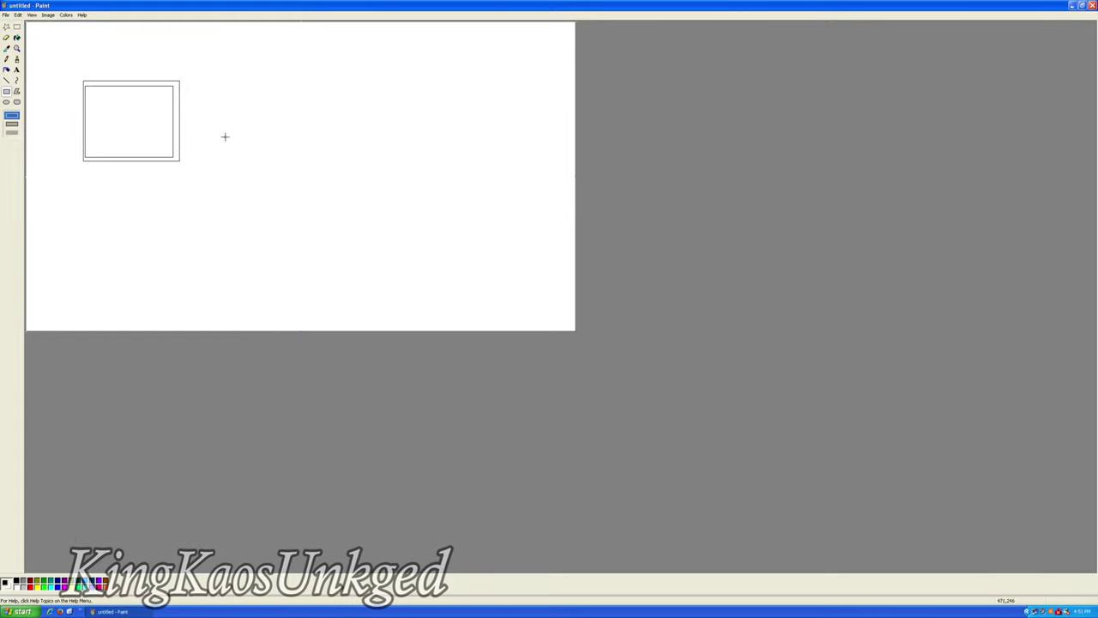
left_click_drag(130, 127, 197, 127)
key("ctrl+z")
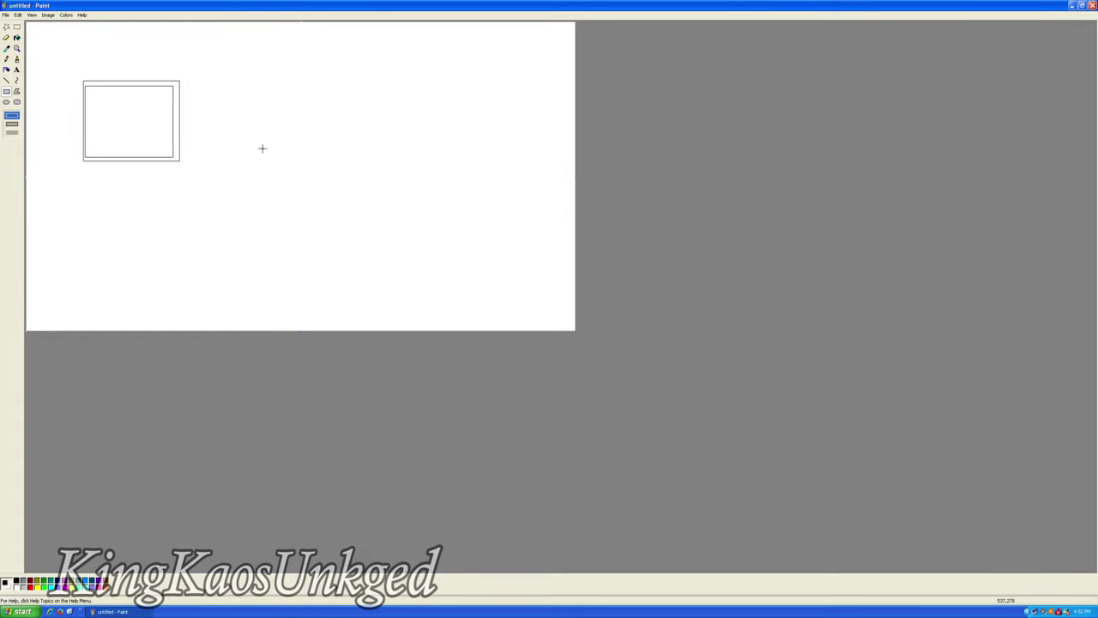
left_click_drag(120, 118, 155, 121)
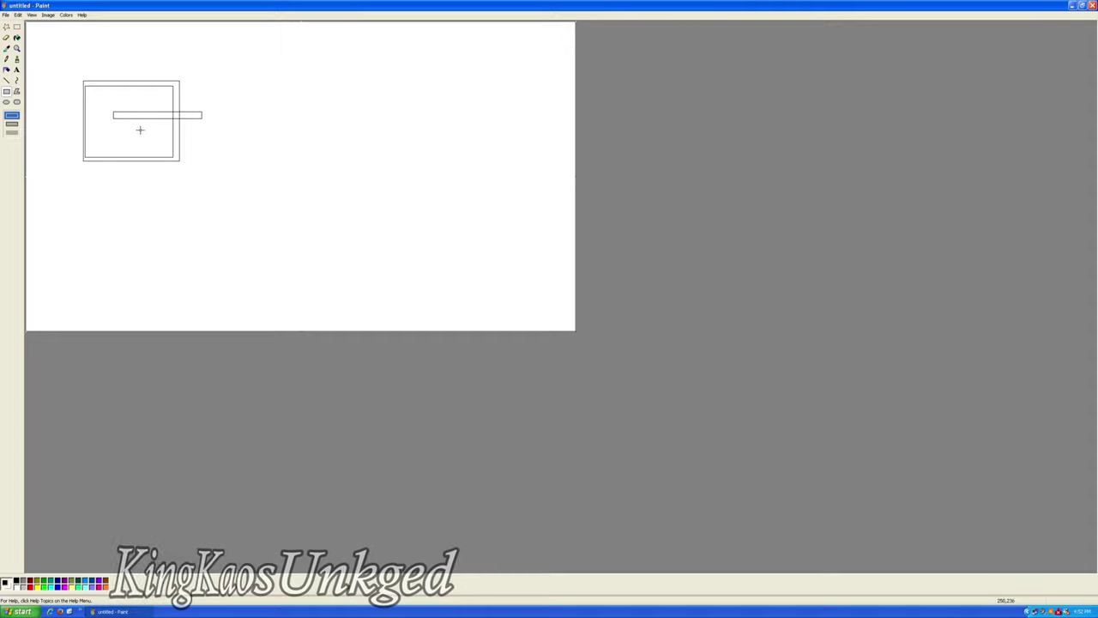
key("ctrl+z")
left_click_drag(66, 74, 201, 170)
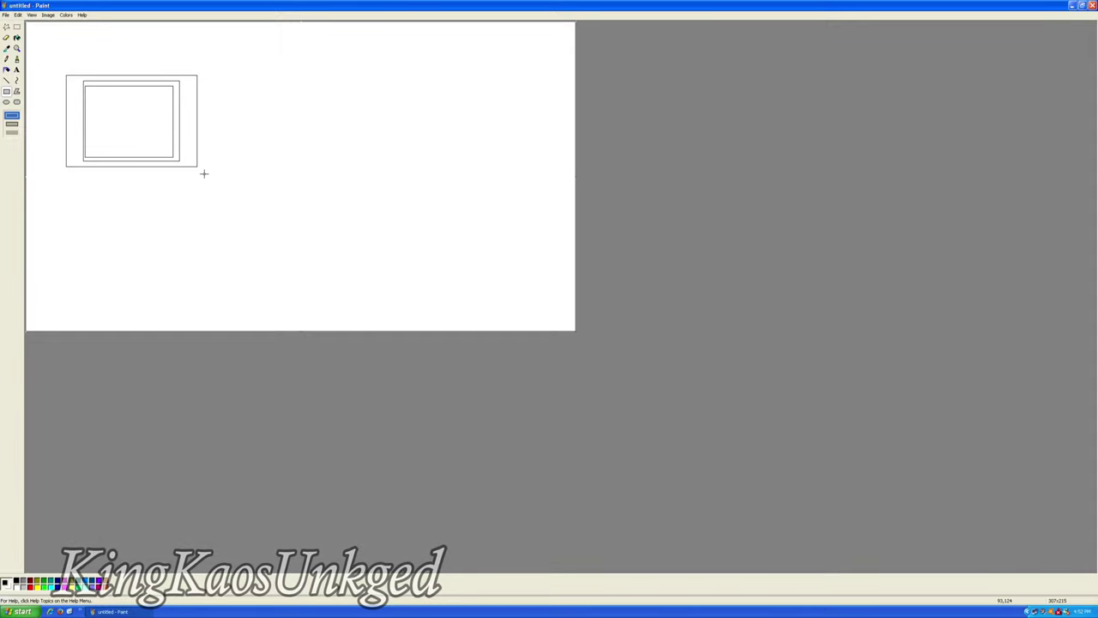
key("ctrl+z")
key("ctrl+z")
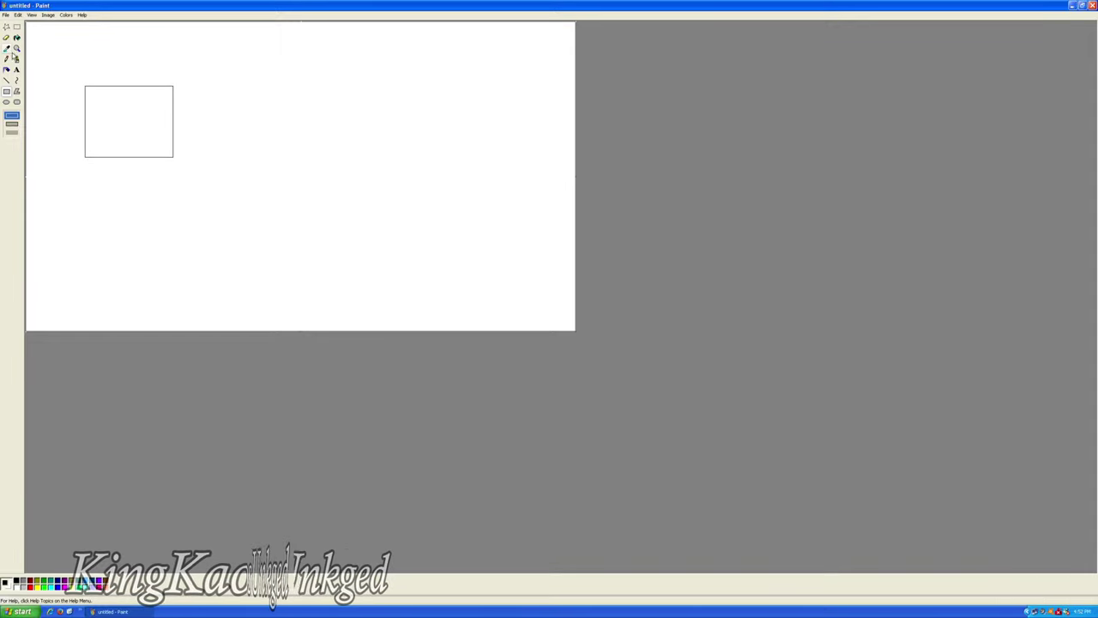
- Copy the rectangle with a rectangular selection, paste it and place the duplicate just right of the original
left_click(17, 29)
left_click_drag(78, 79, 191, 162)
key("ctrl+c")
key("ctrl+v")
left_click_drag(88, 91, 256, 152)
left_click(372, 165)
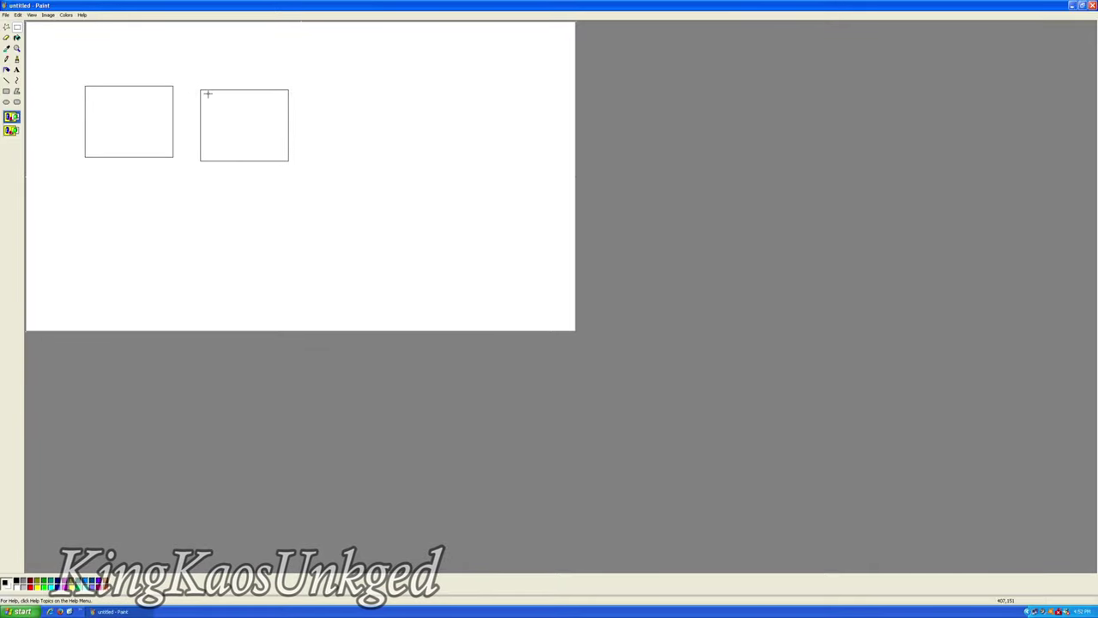
- Set the duplicate rectangle close beside the original and copy the pair directly below to form a two-by-two grid
left_click_drag(198, 85, 84, 85)
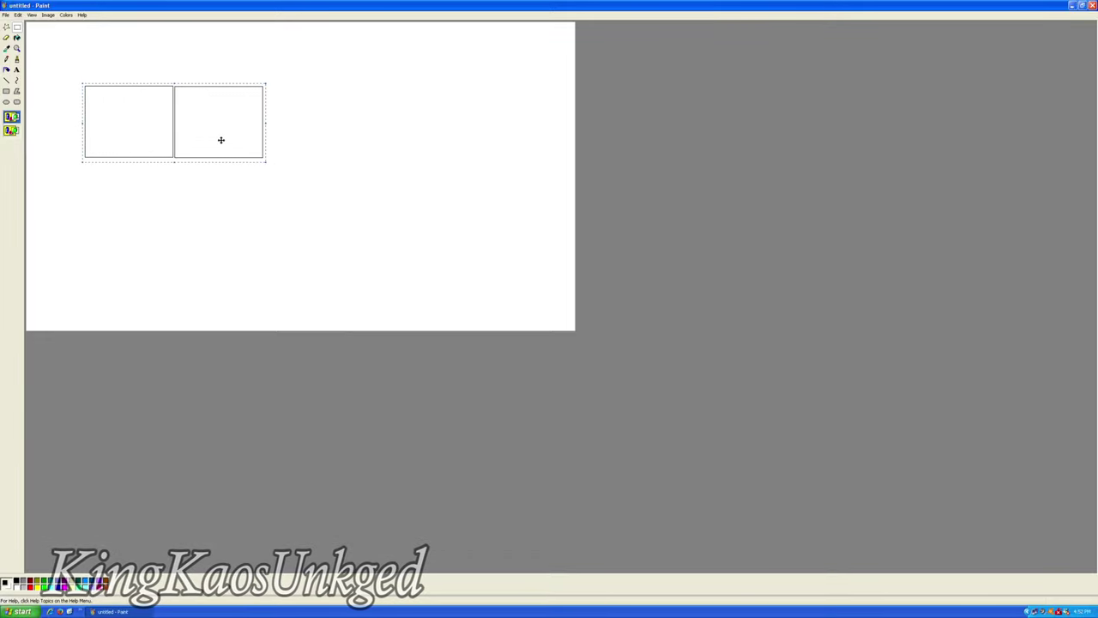
left_click_drag(223, 143, 201, 203)
left_click(343, 196)
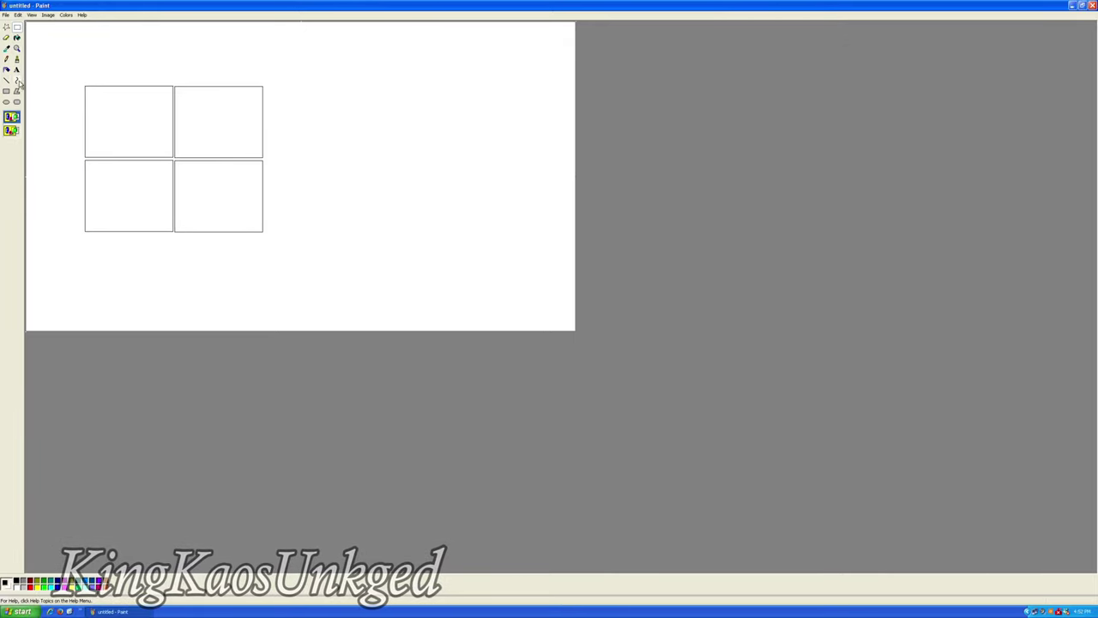
- Add the text "Windows XP" beside the grid and format it in Impact at size 72
left_click(17, 26)
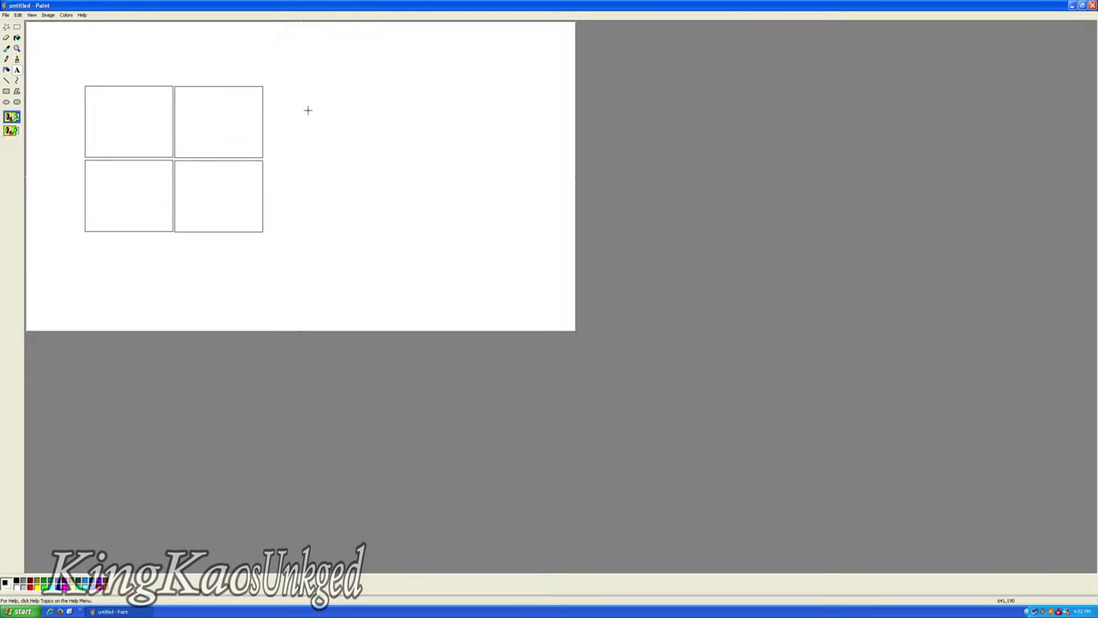
left_click_drag(296, 86, 492, 240)
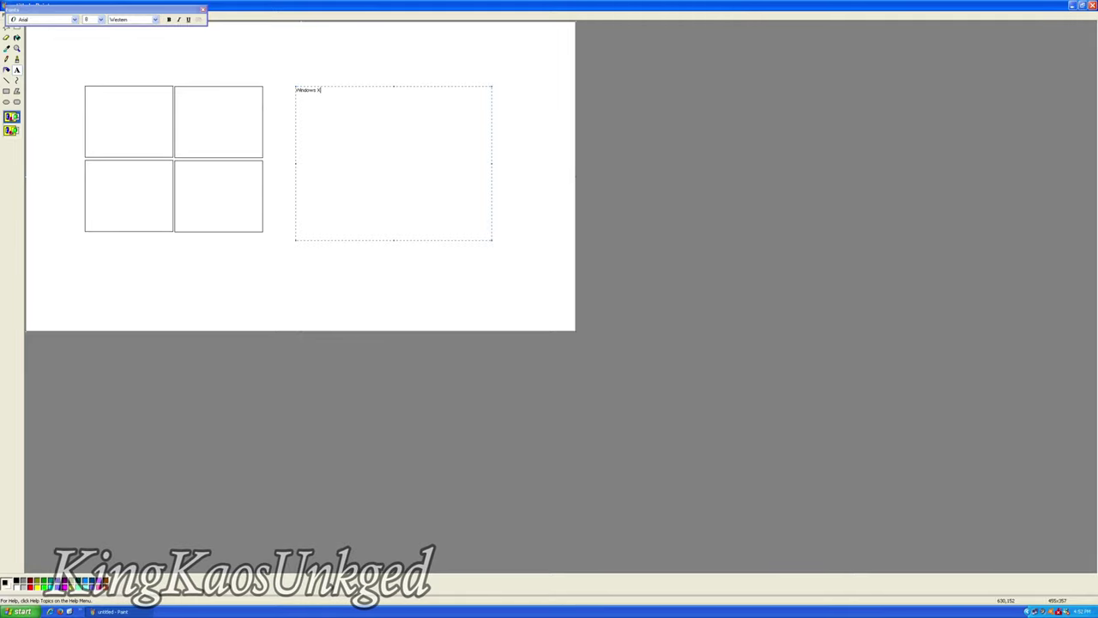
key("ctrl+a")
left_click(75, 19)
scroll(43, 103, "down", 3)
left_click(41, 73)
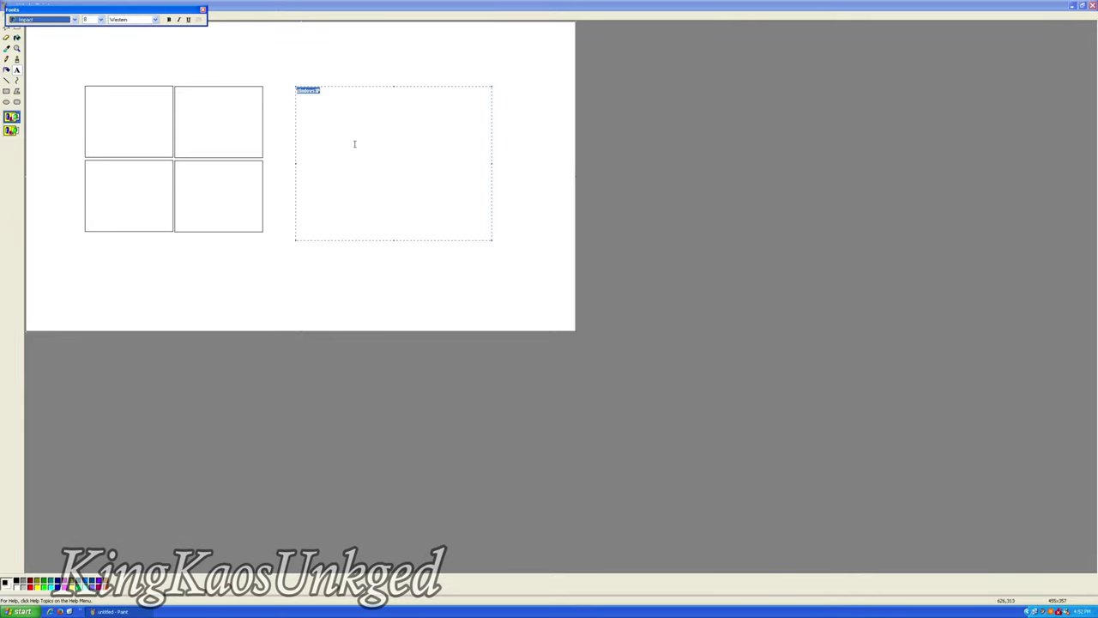
left_click(100, 18)
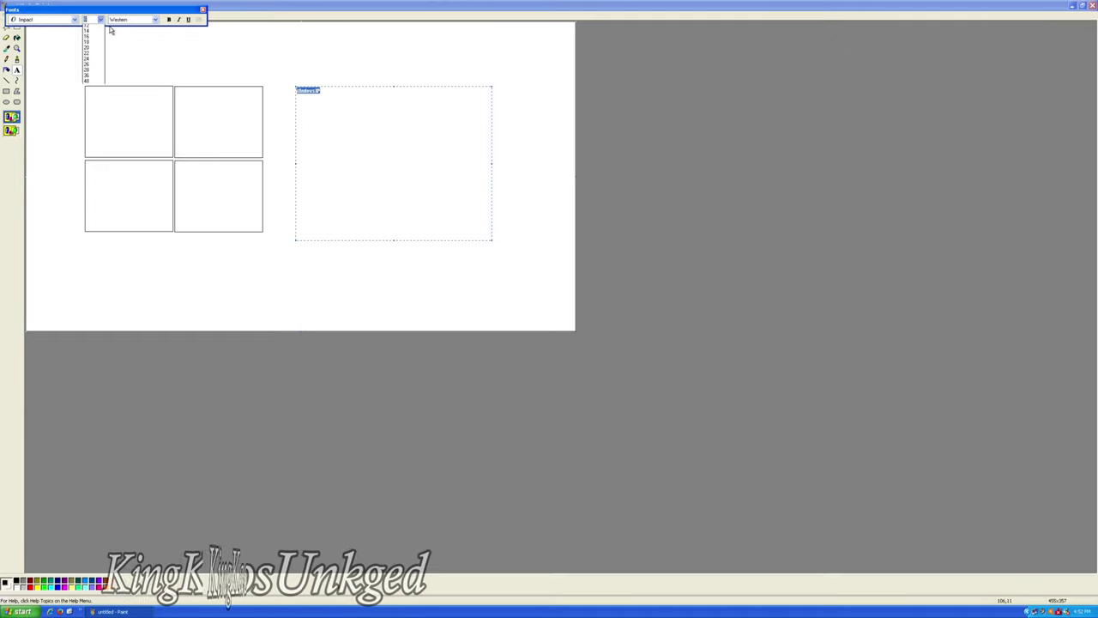
left_click(92, 111)
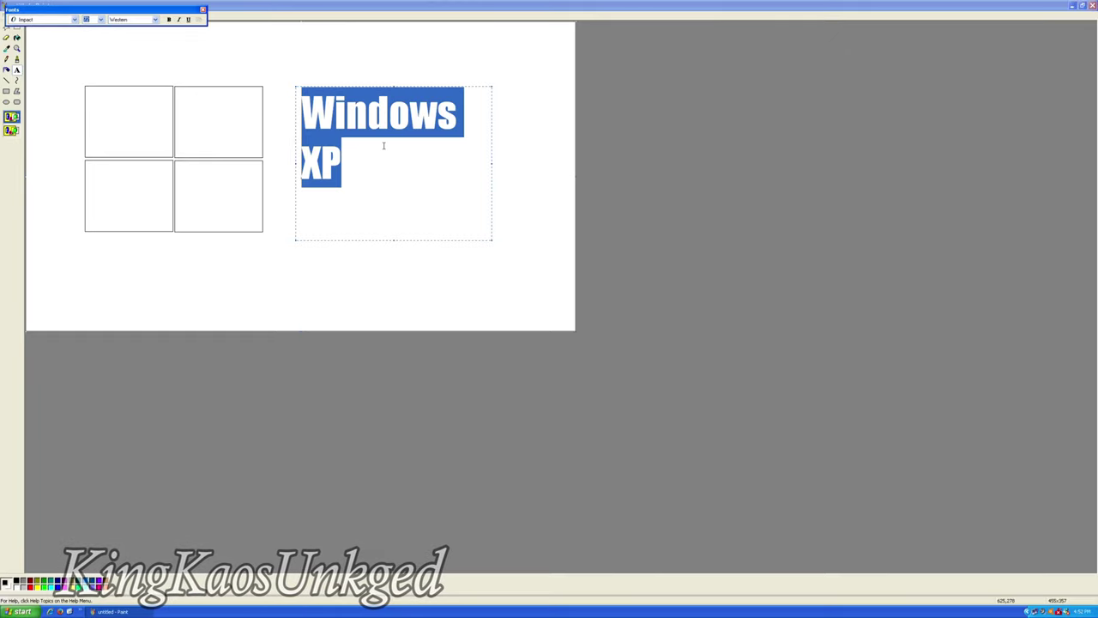
- Change the font of the "Windows XP" text to Arial and place it on the canvas
left_click(75, 19)
scroll(83, 118, "up", 5)
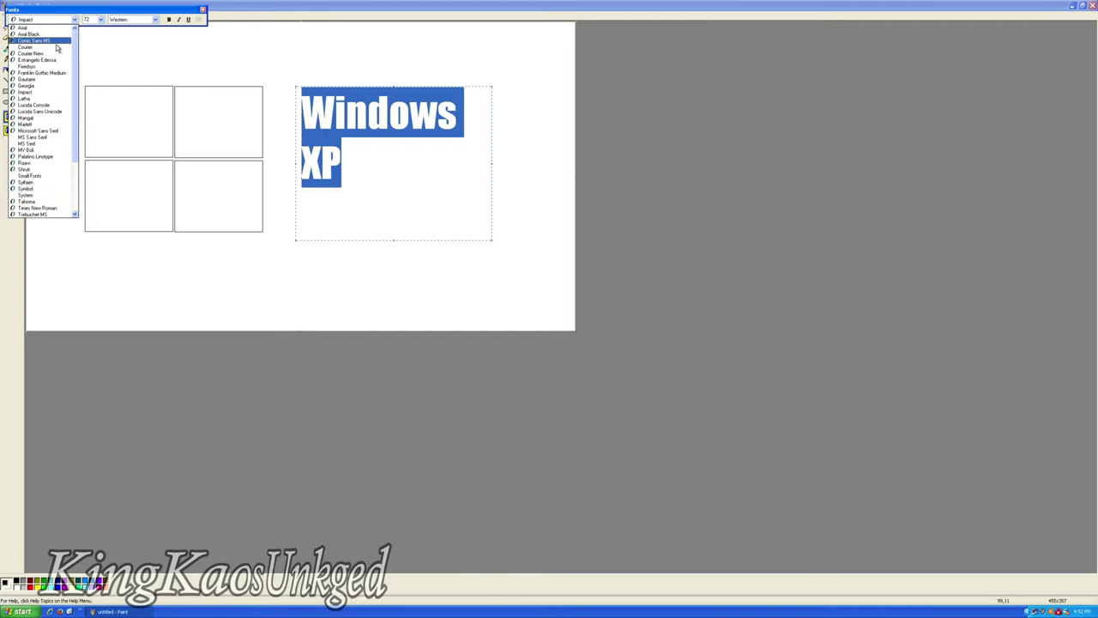
left_click(35, 41)
left_click(292, 106)
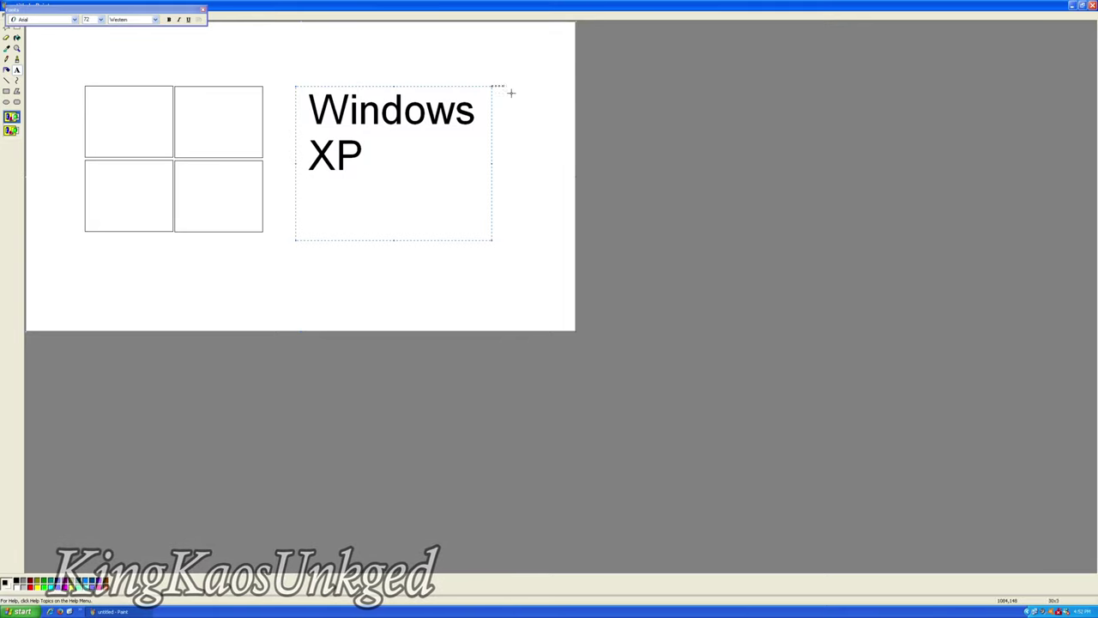
left_click(510, 92)
left_click(498, 183)
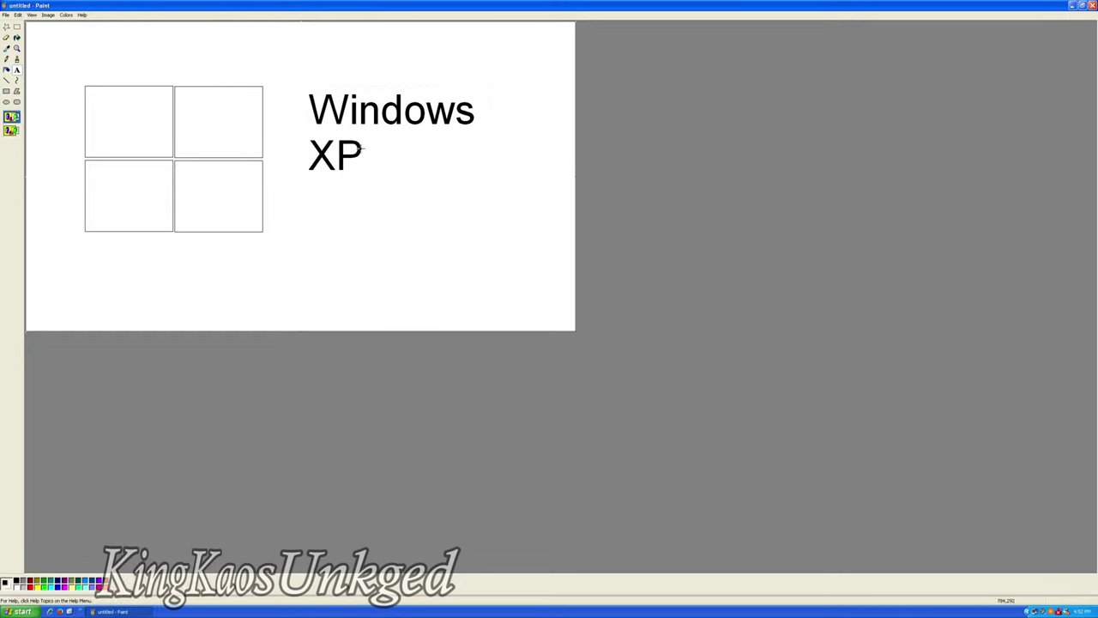
- Undo the two-line title and re-enter "Windows XP" on one line in a wider text box beside the grid
key("ctrl+z")
left_click_drag(290, 86, 527, 248)
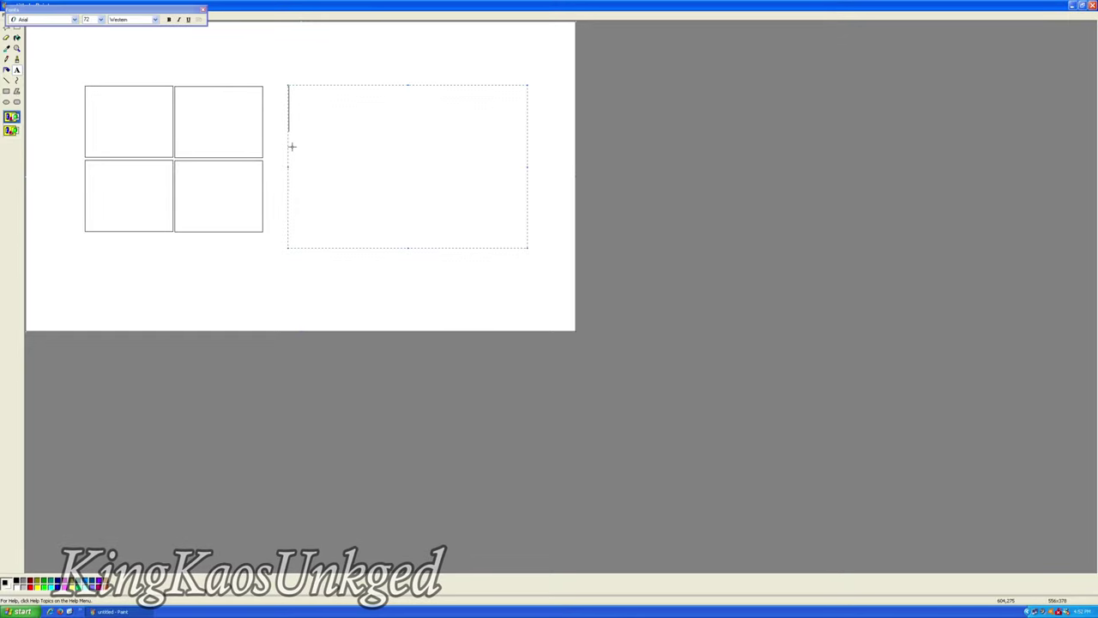
type("Windows XP")
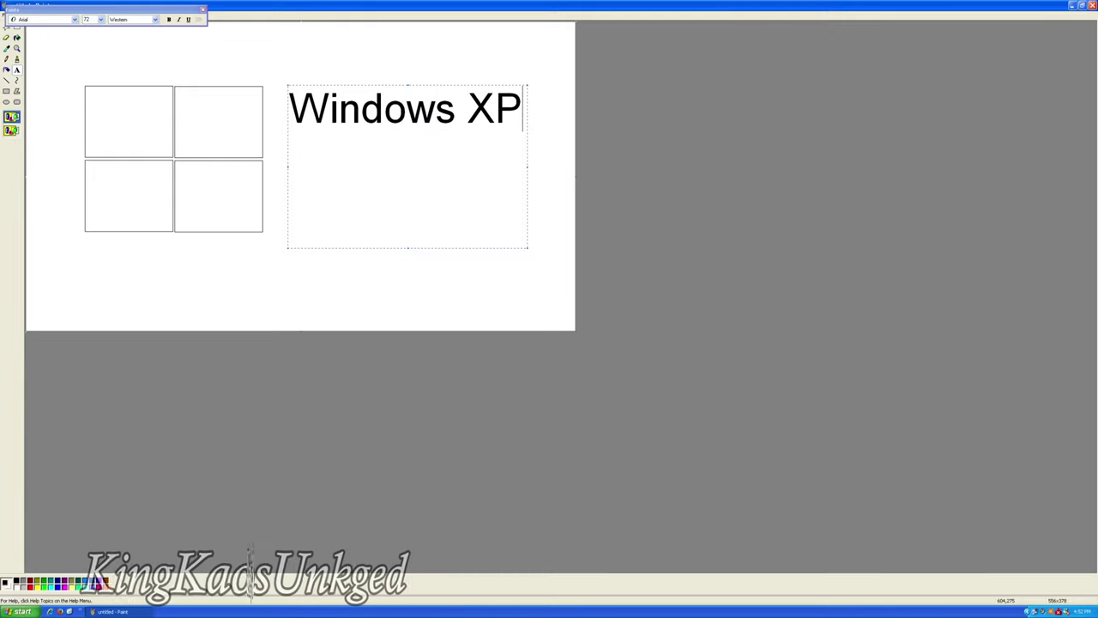
left_click(283, 154)
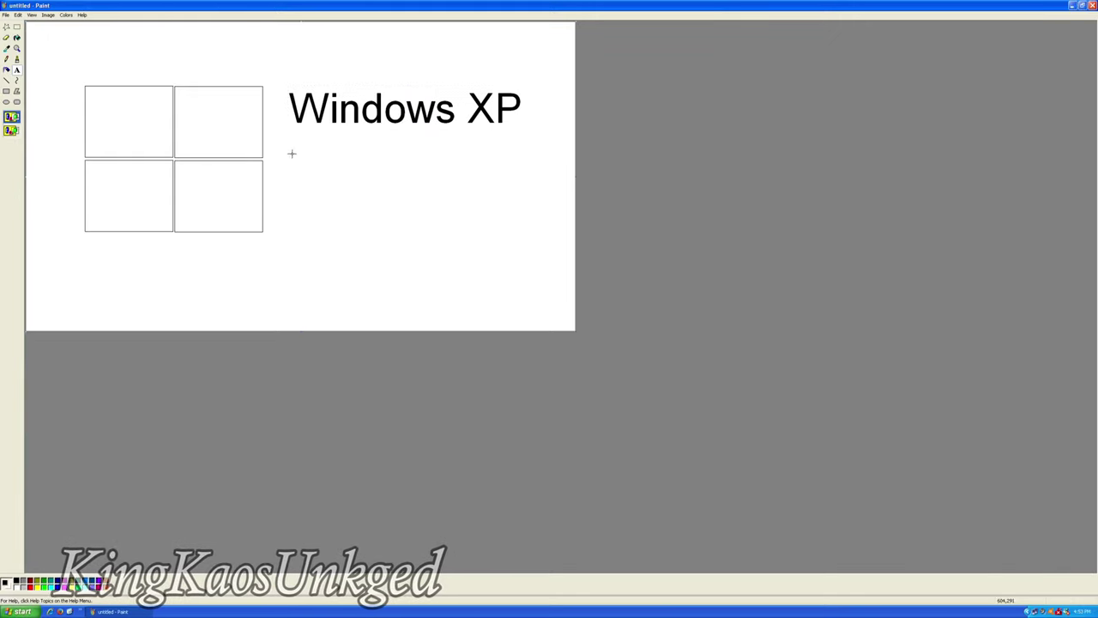
- Add the text "10 Years after support ended." below the title, widening its text box so "after" fits on the first line
left_click_drag(286, 147, 545, 290)
type("10")
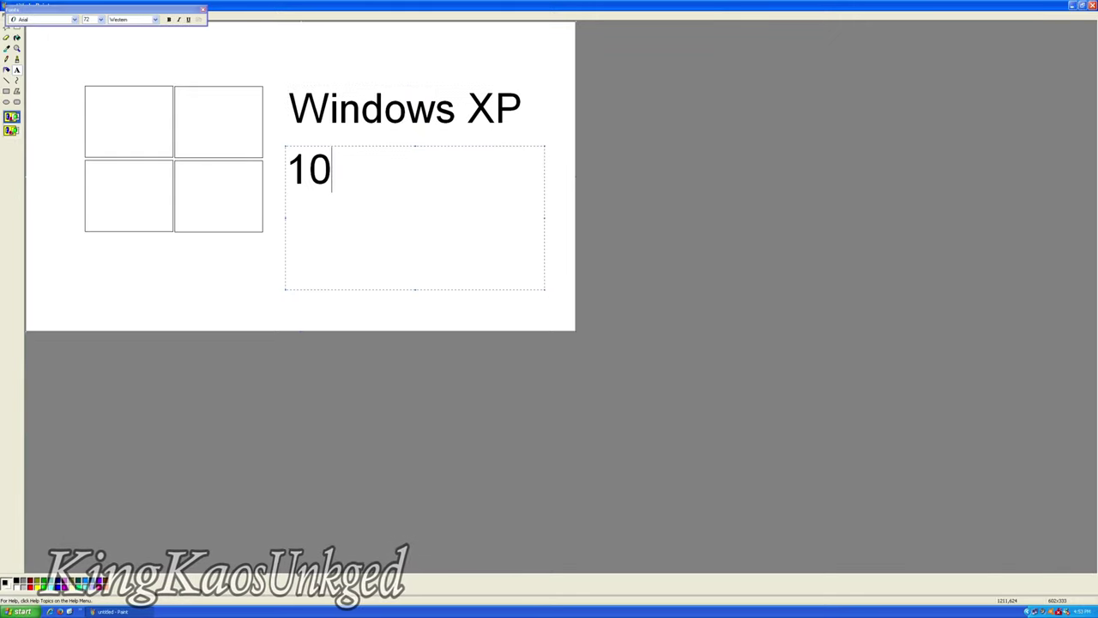
type(" Years a")
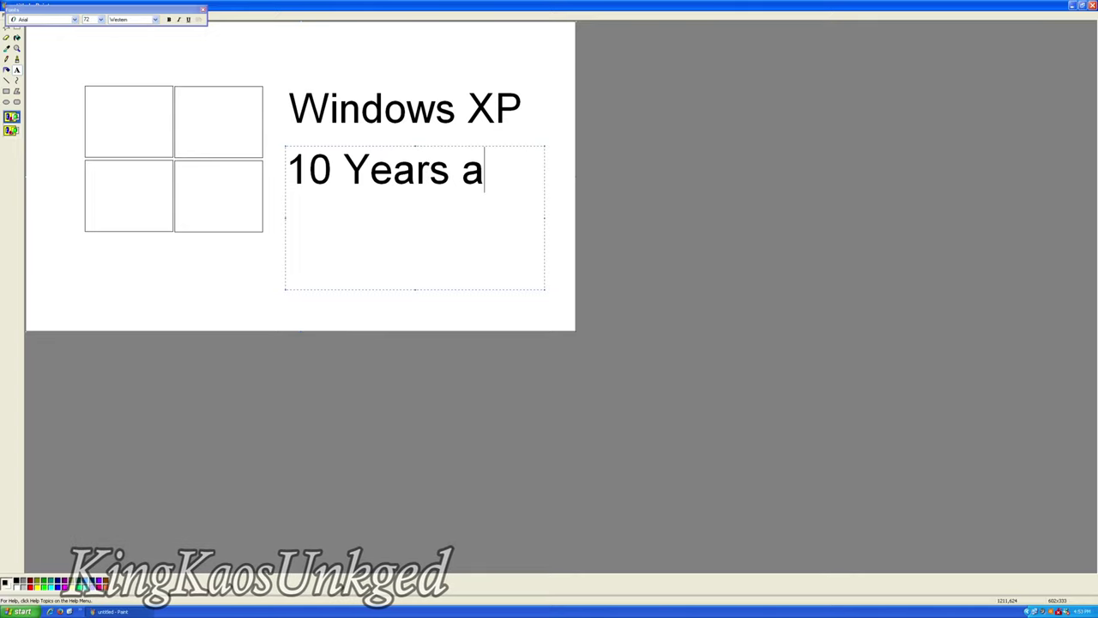
type("g")
key("BackSpace")
type("fter")
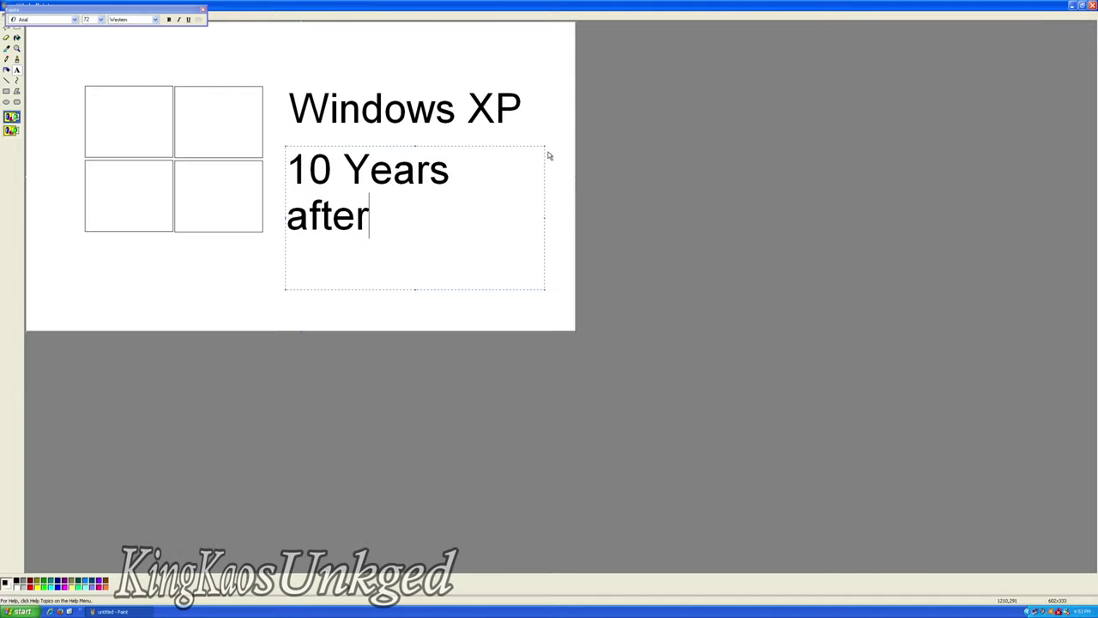
left_click_drag(547, 149, 573, 145)
type("support en")
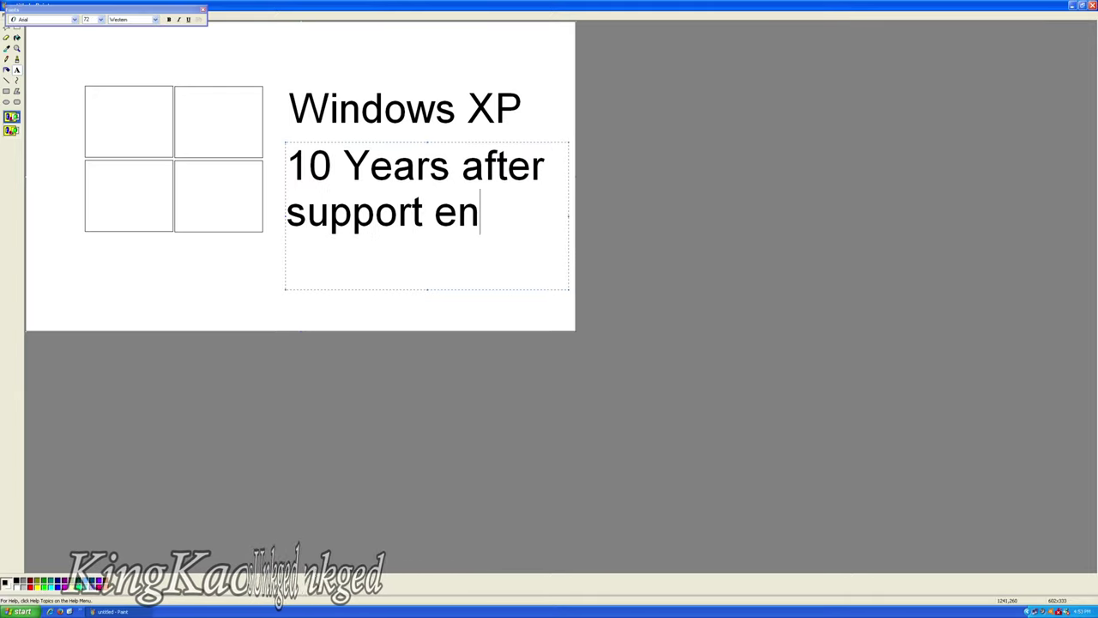
type("ded.")
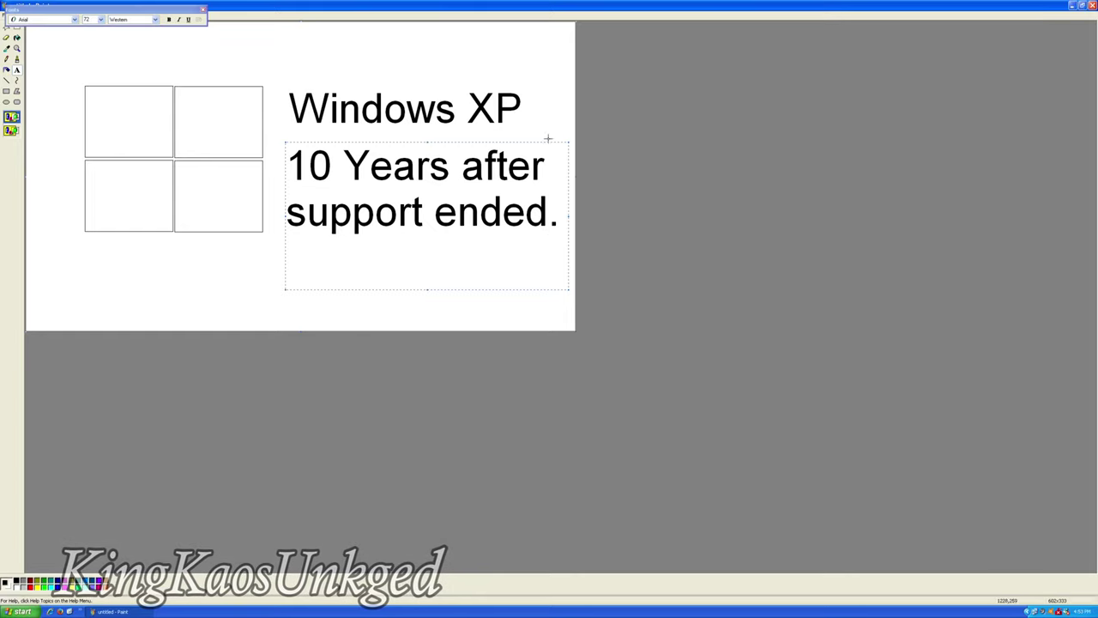
left_click(482, 103)
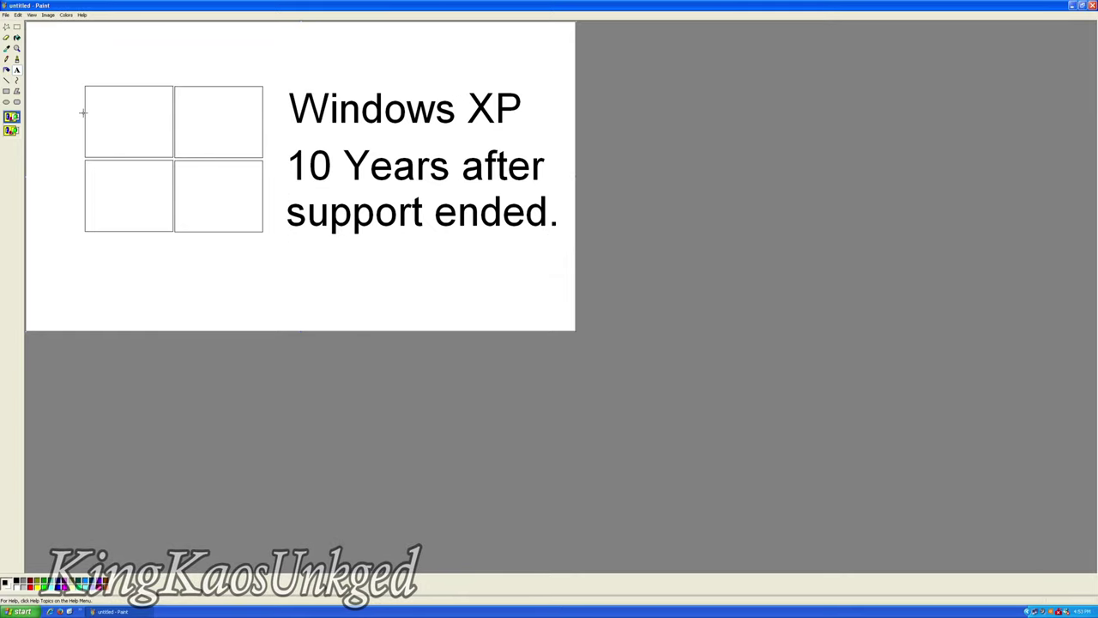
- Try filling the lower-left rectangle with a dull medium blue from the basic colors, and undo the fill
left_click(11, 58)
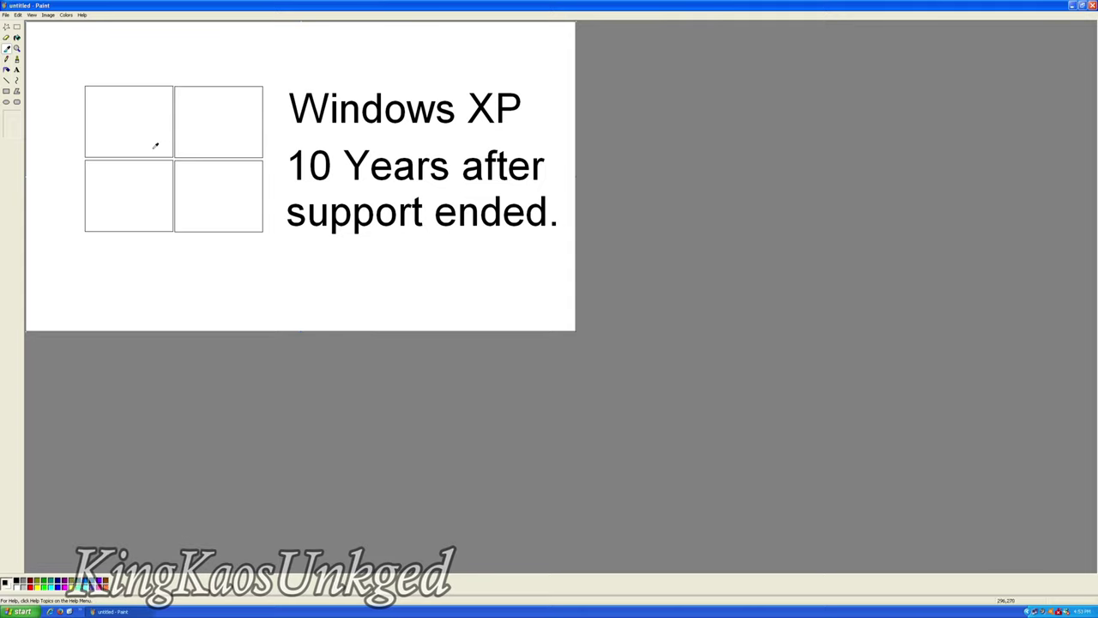
left_click(7, 70)
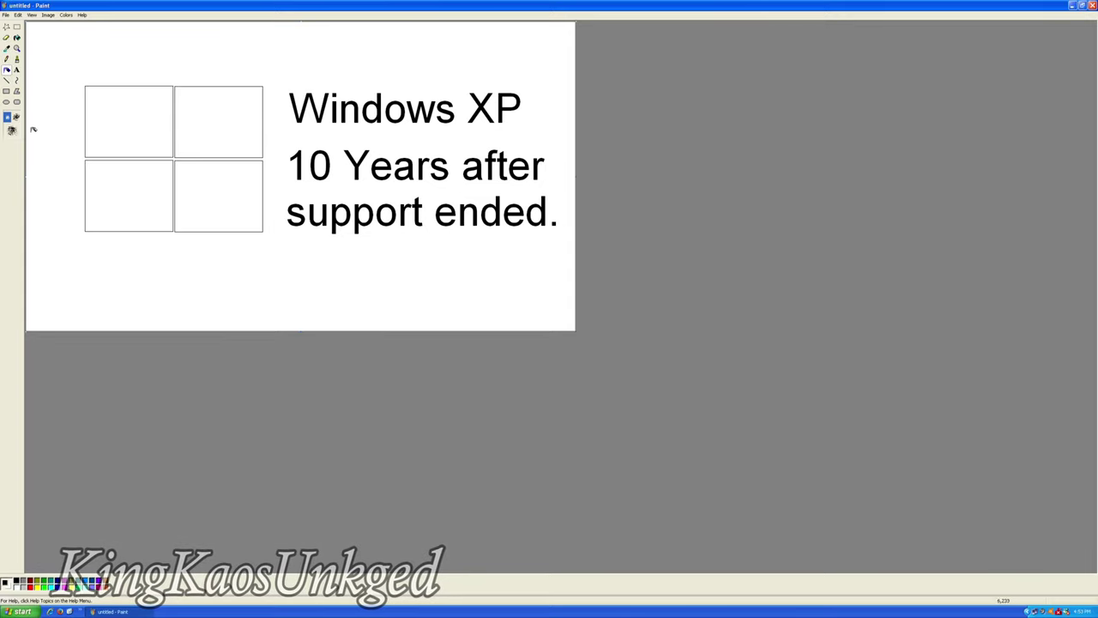
left_click(48, 15)
left_click(70, 24)
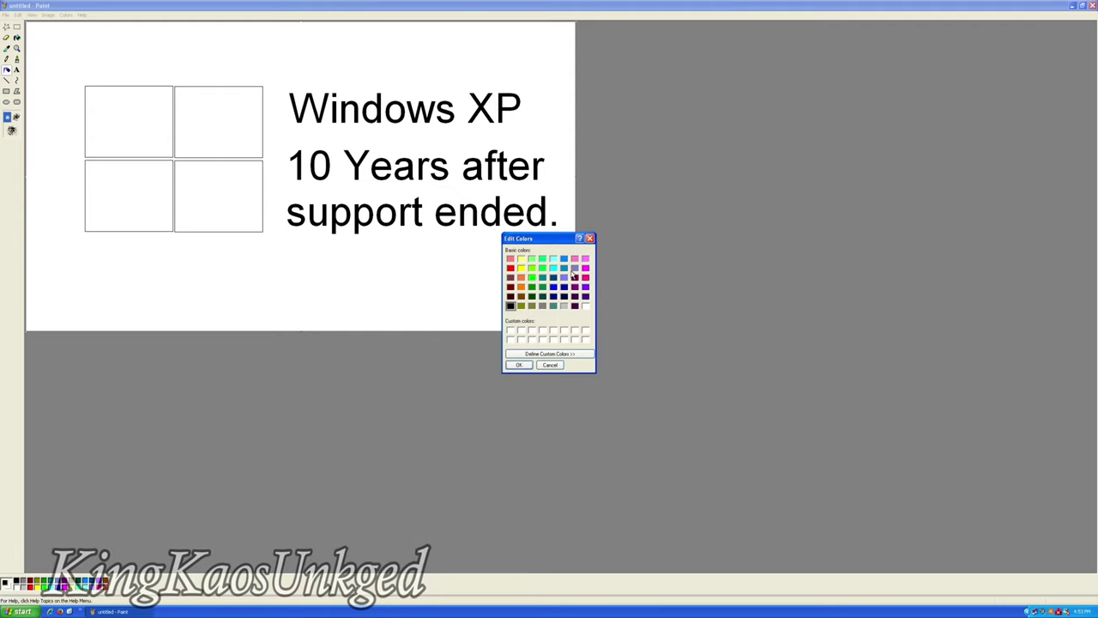
left_click(573, 274)
left_click(524, 366)
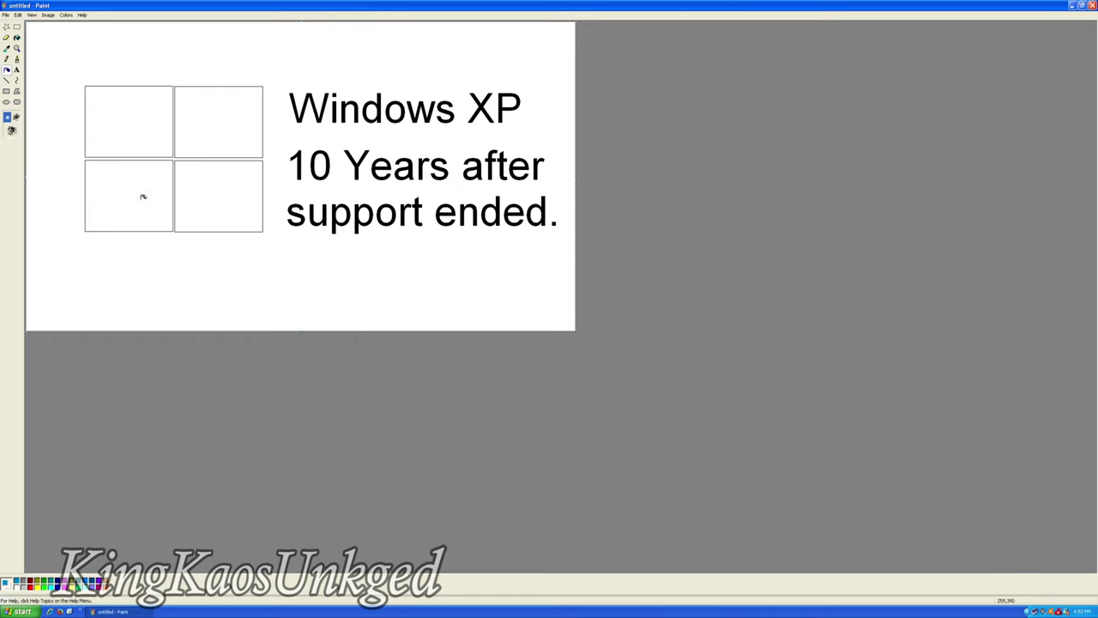
left_click(17, 38)
left_click(130, 198)
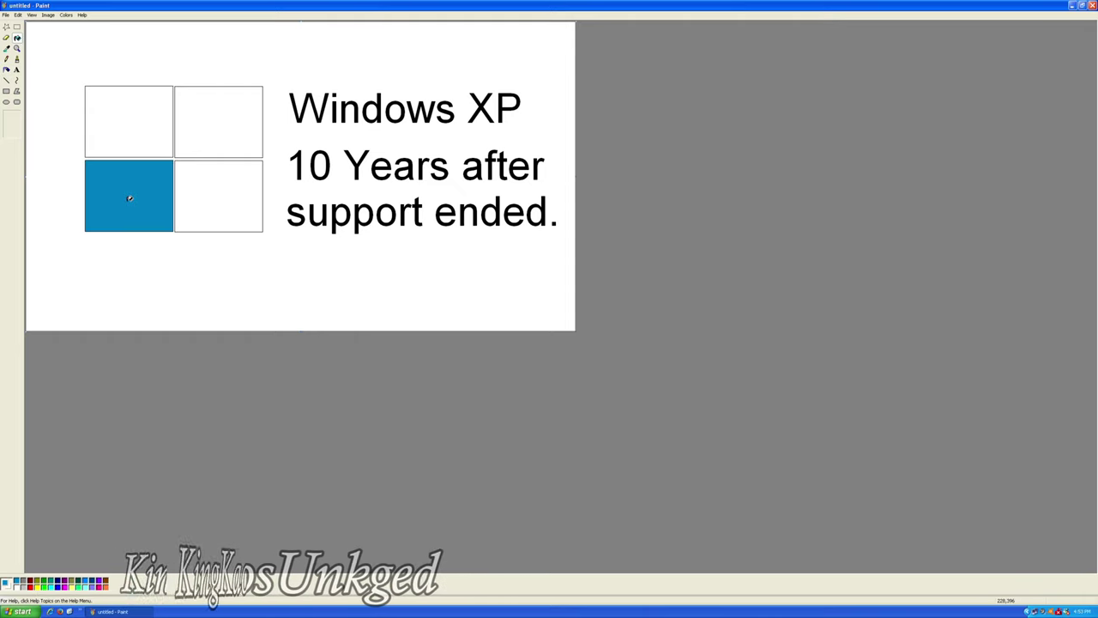
key("ctrl+z")
- Choose the bright blue from the top row of basic colors and fill the lower-left rectangle with it
left_click(66, 15)
left_click(75, 24)
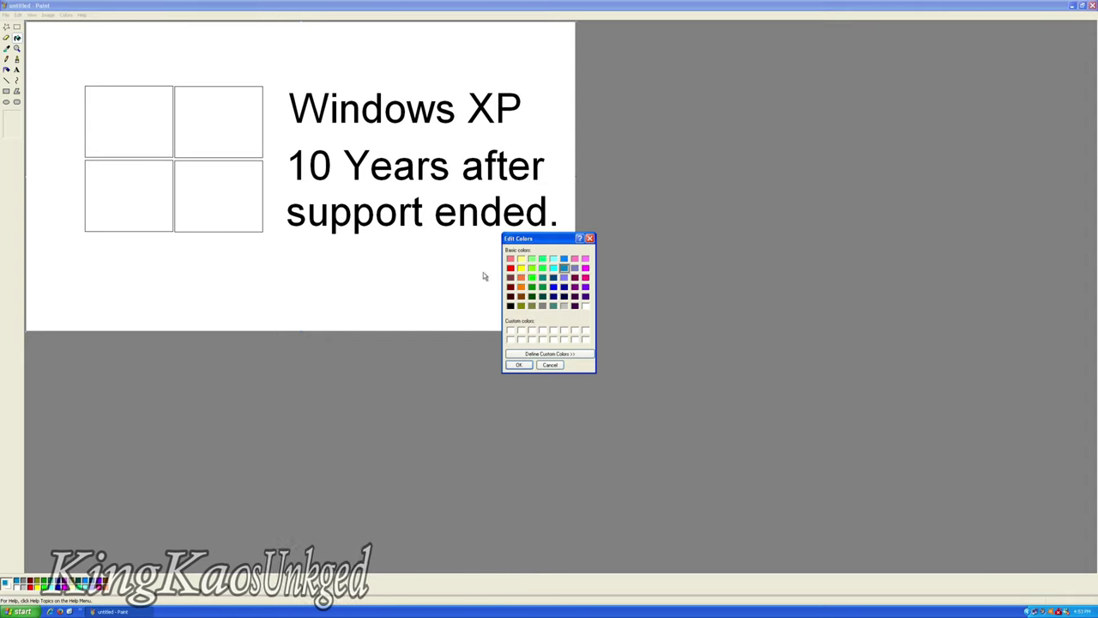
left_click(564, 259)
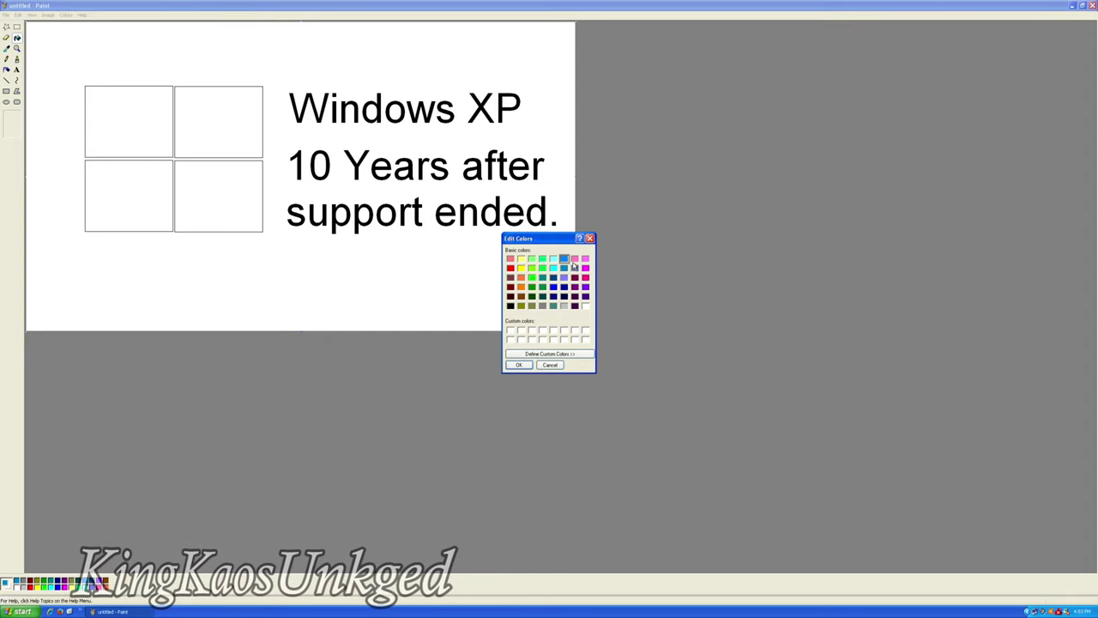
left_click(519, 365)
left_click(128, 198)
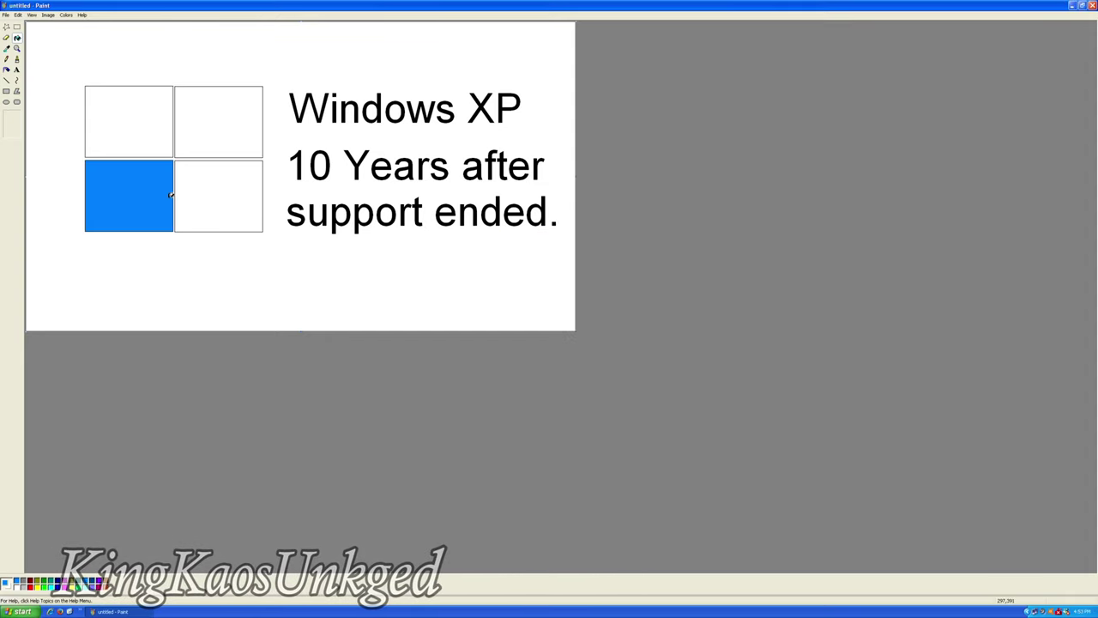
- Try filling the lower-right rectangle with pale yellow from the basic colors, and undo the fill
left_click(66, 15)
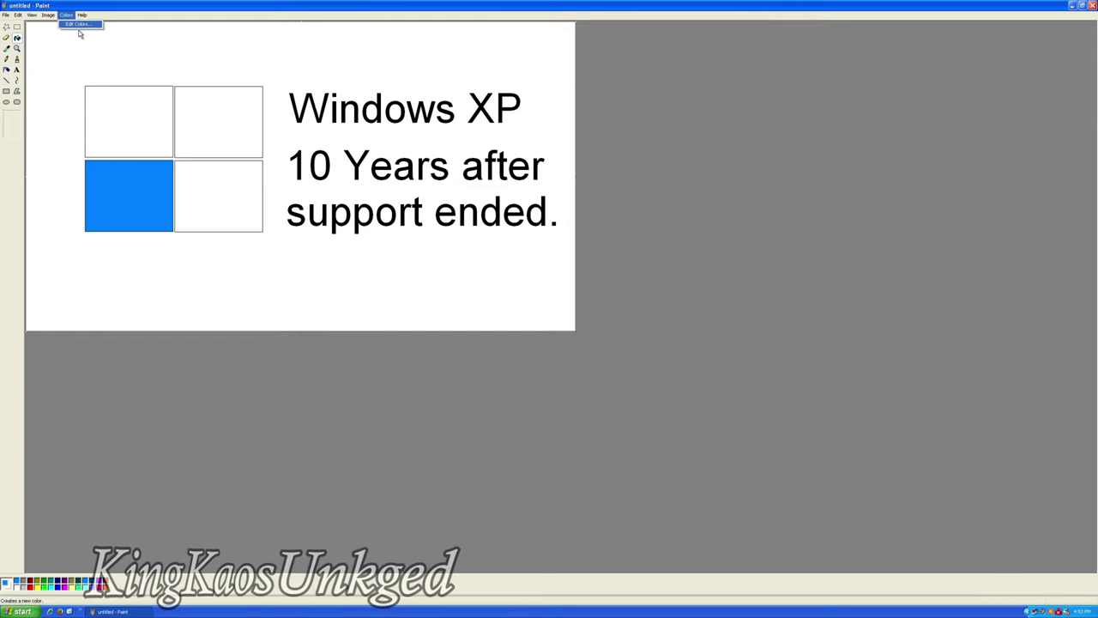
left_click(77, 24)
left_click(521, 268)
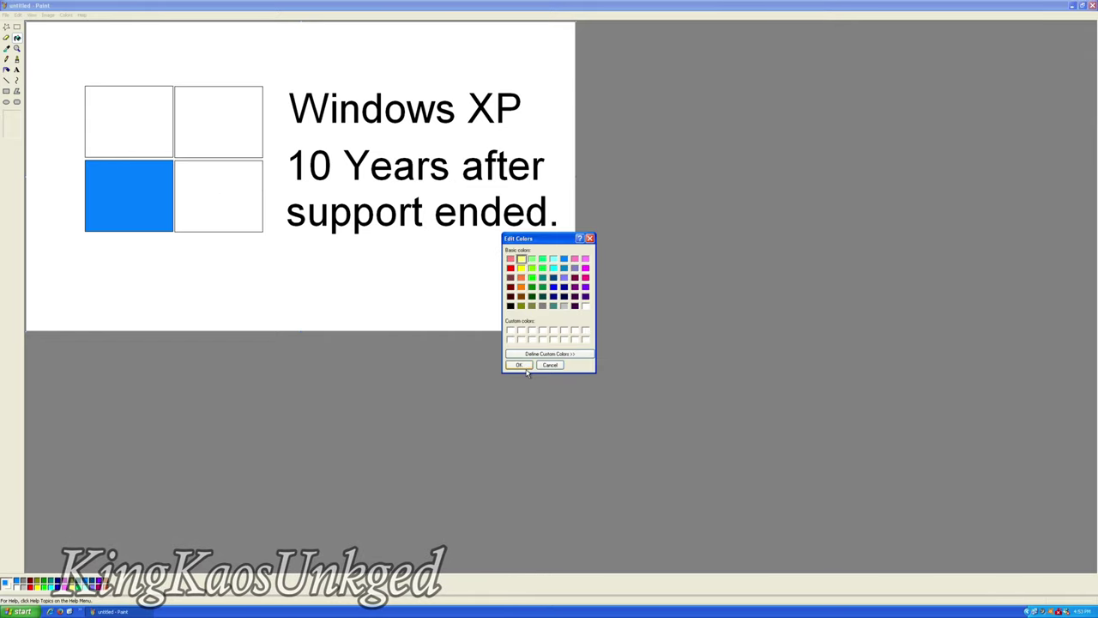
left_click(525, 366)
left_click(243, 229)
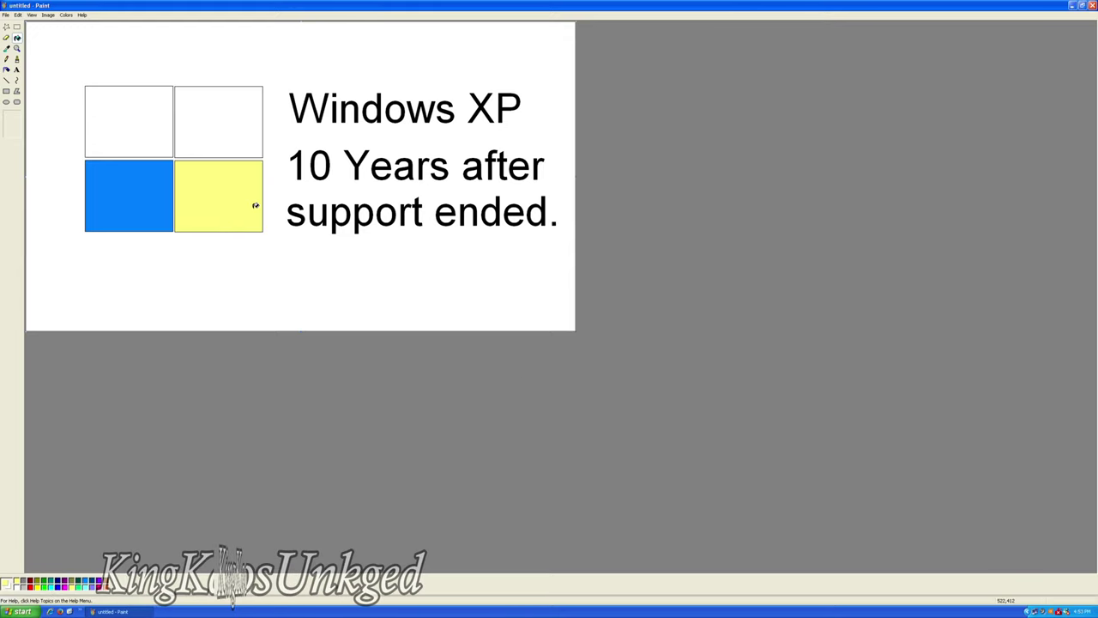
key("ctrl+z")
- Choose the bright yellow from the basic colors and fill the lower-right rectangle with it
left_click(66, 15)
left_click(79, 25)
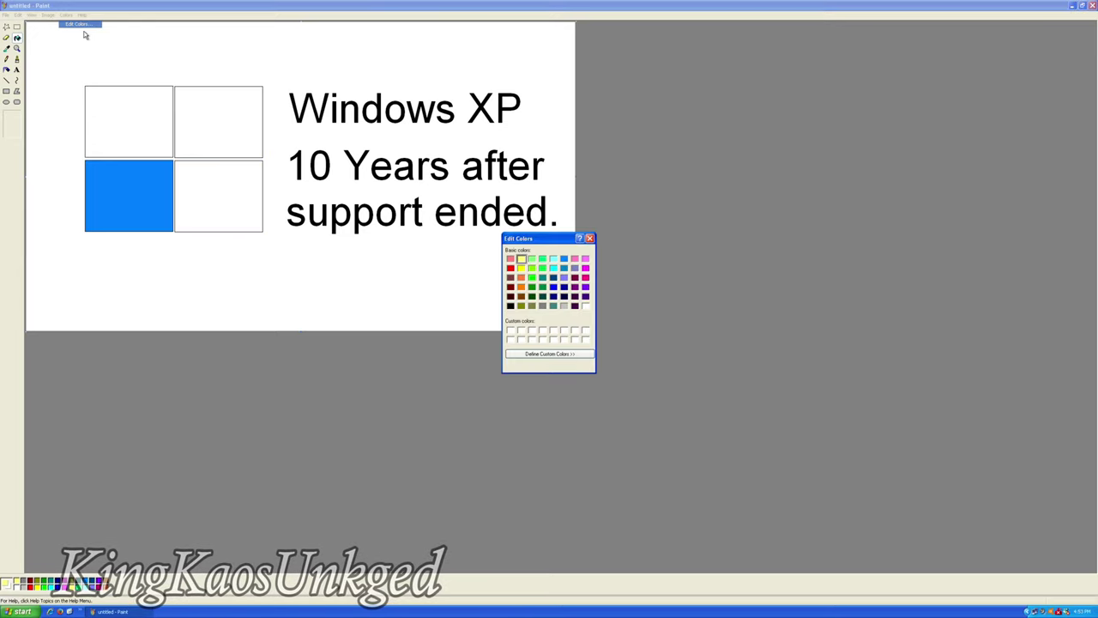
left_click(518, 365)
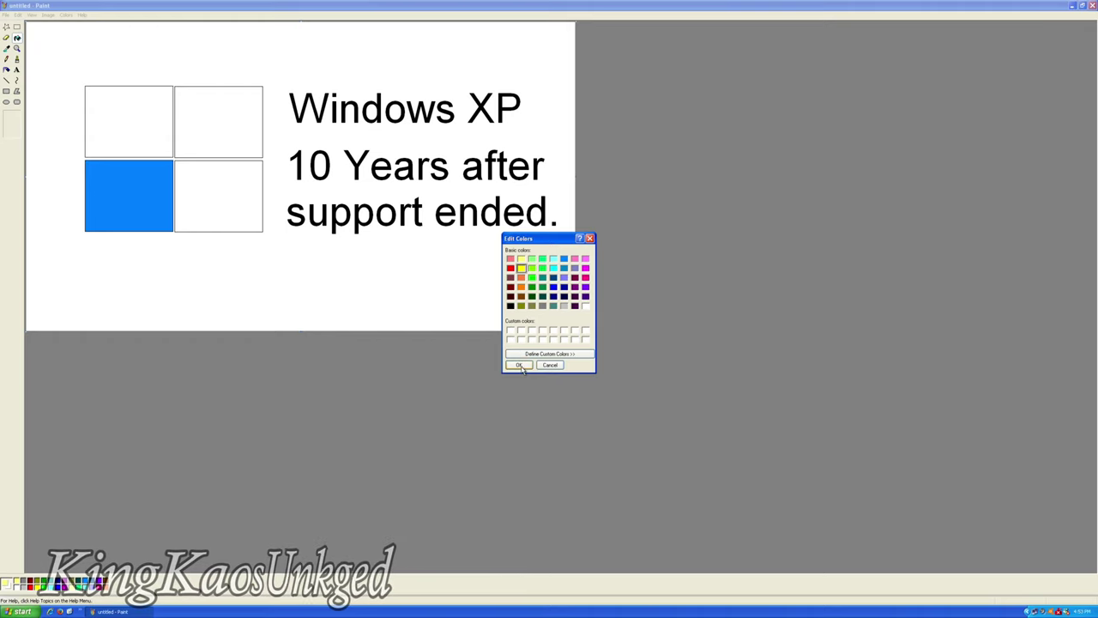
left_click(211, 230)
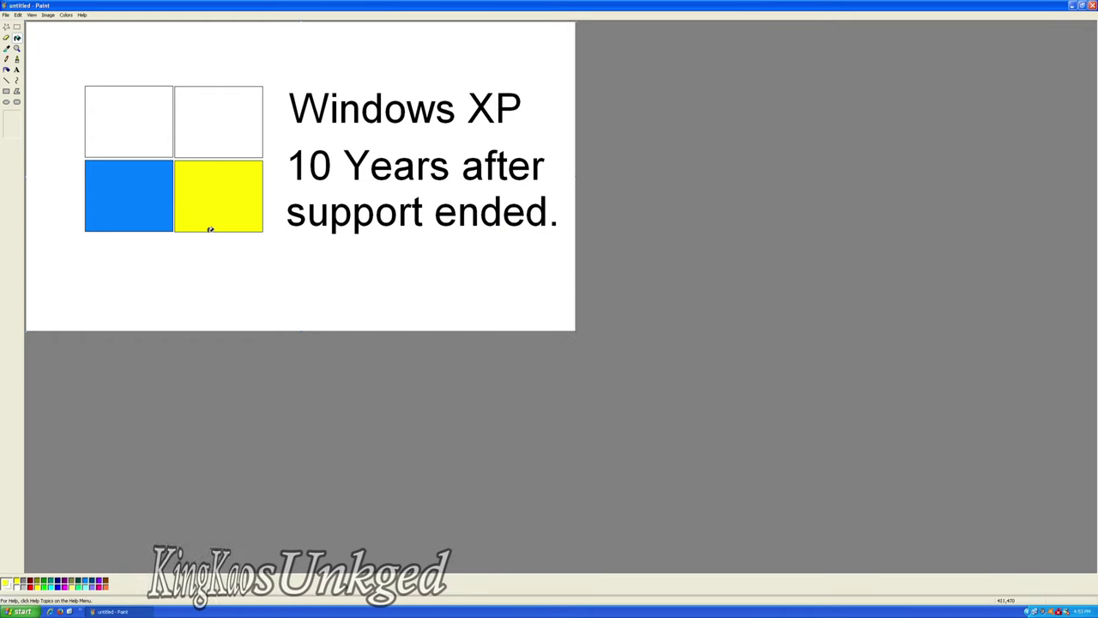
- Choose the bright red from the basic colors and fill the upper-left rectangle with it
left_click(48, 15)
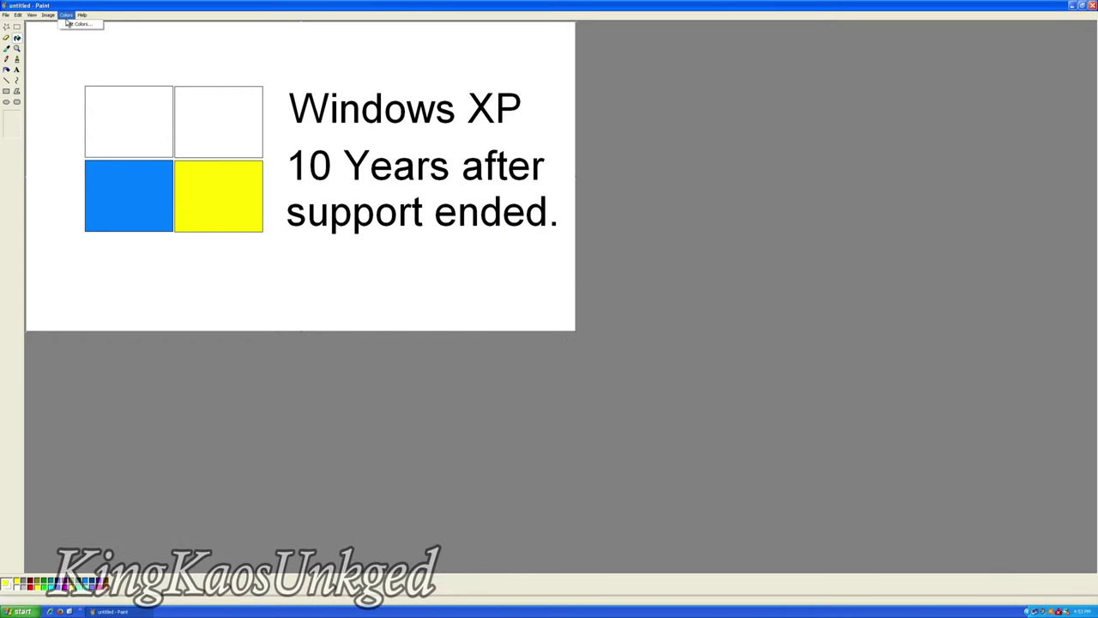
left_click(75, 27)
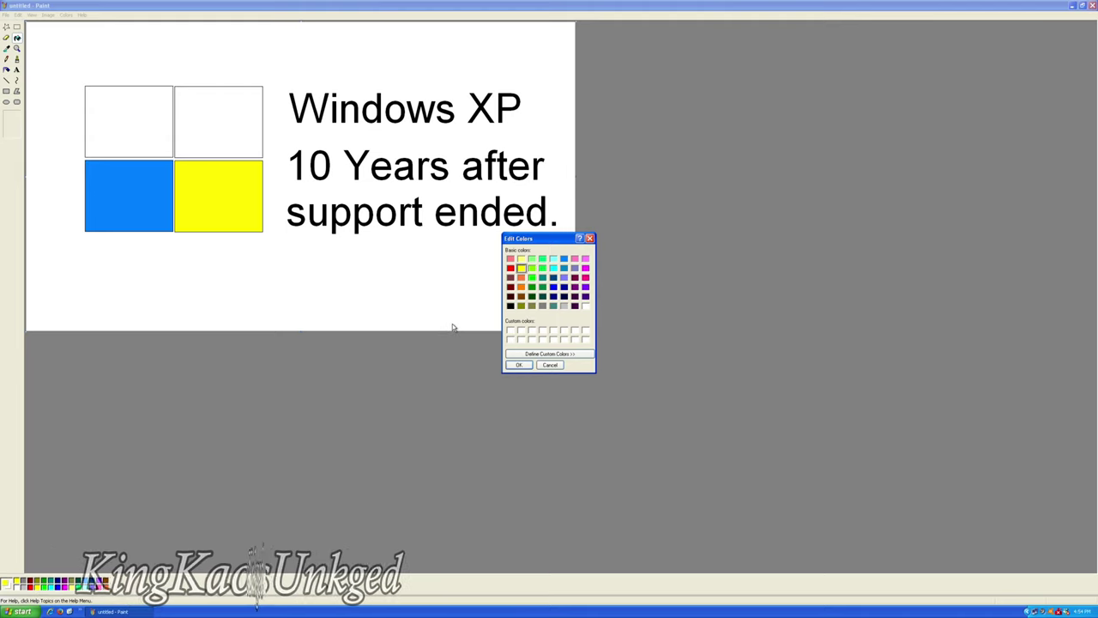
left_click(510, 268)
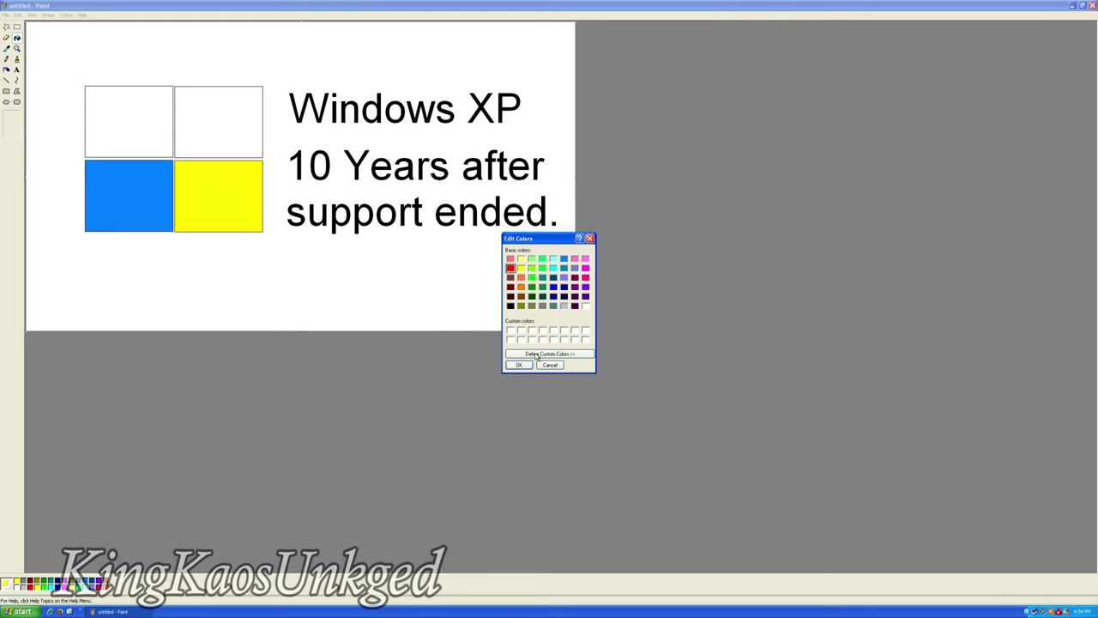
left_click(519, 365)
left_click(142, 120)
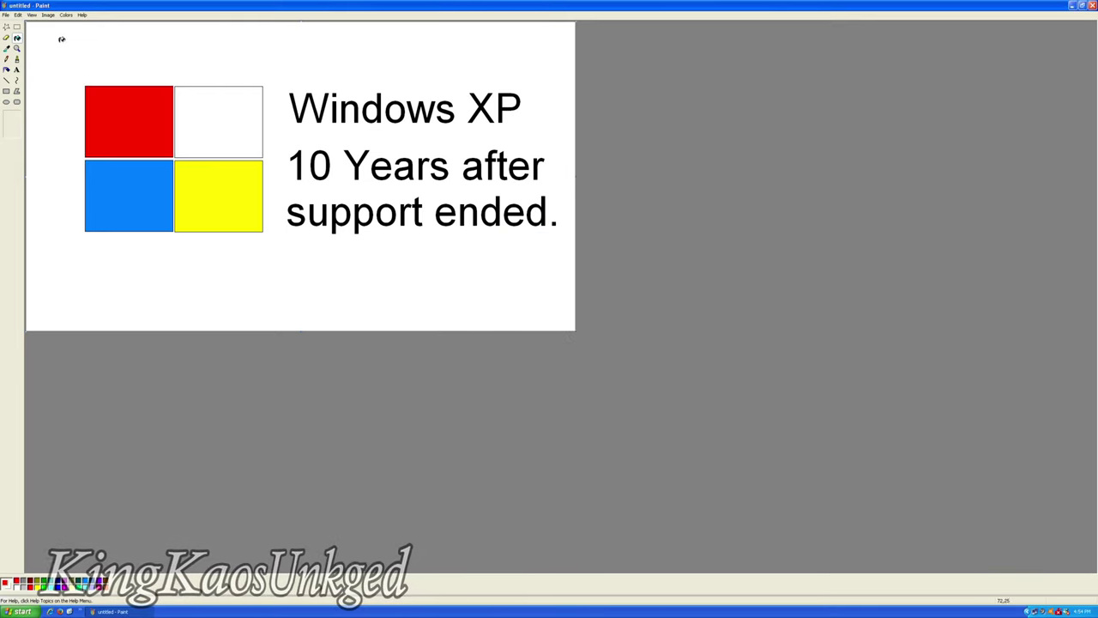
- Choose the lime green from the basic colors and fill the upper-right rectangle with it
left_click(66, 15)
left_click(82, 24)
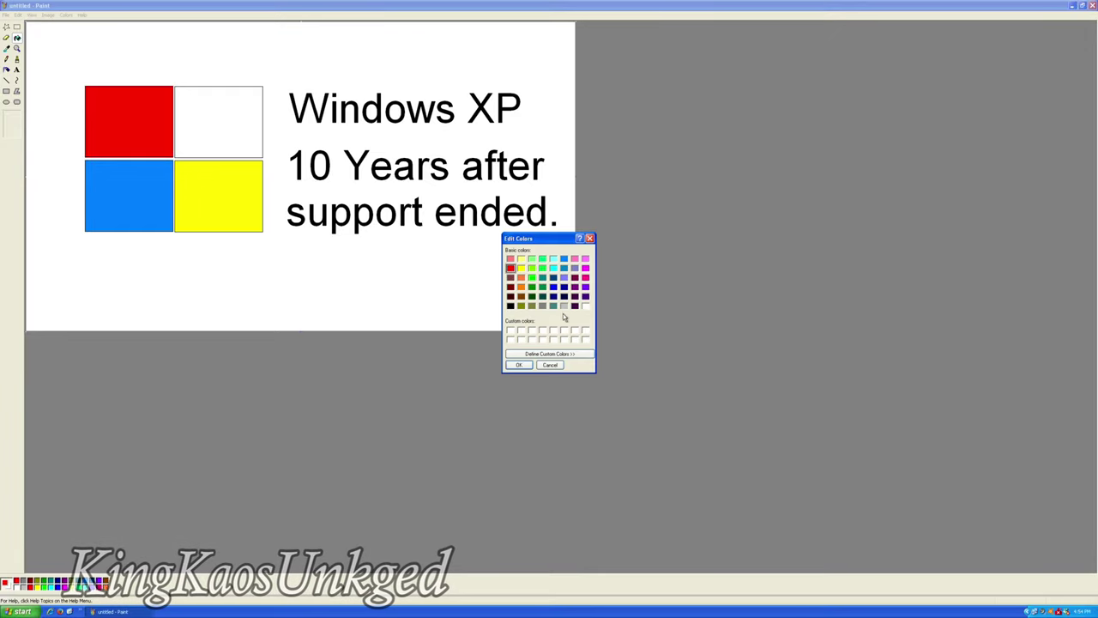
left_click(532, 269)
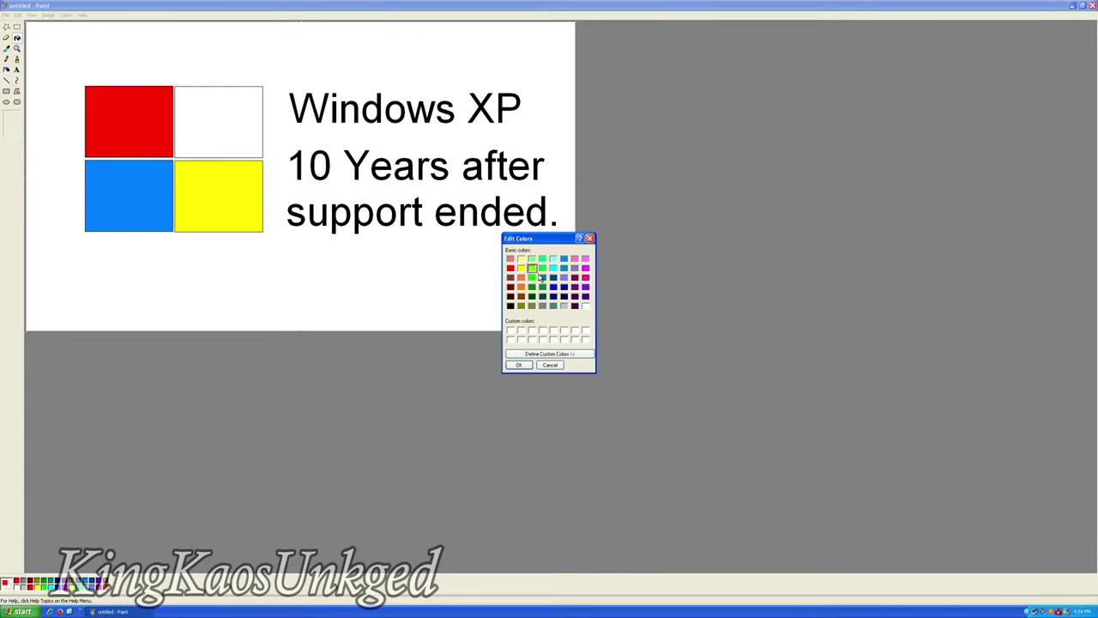
left_click(518, 365)
left_click(205, 116)
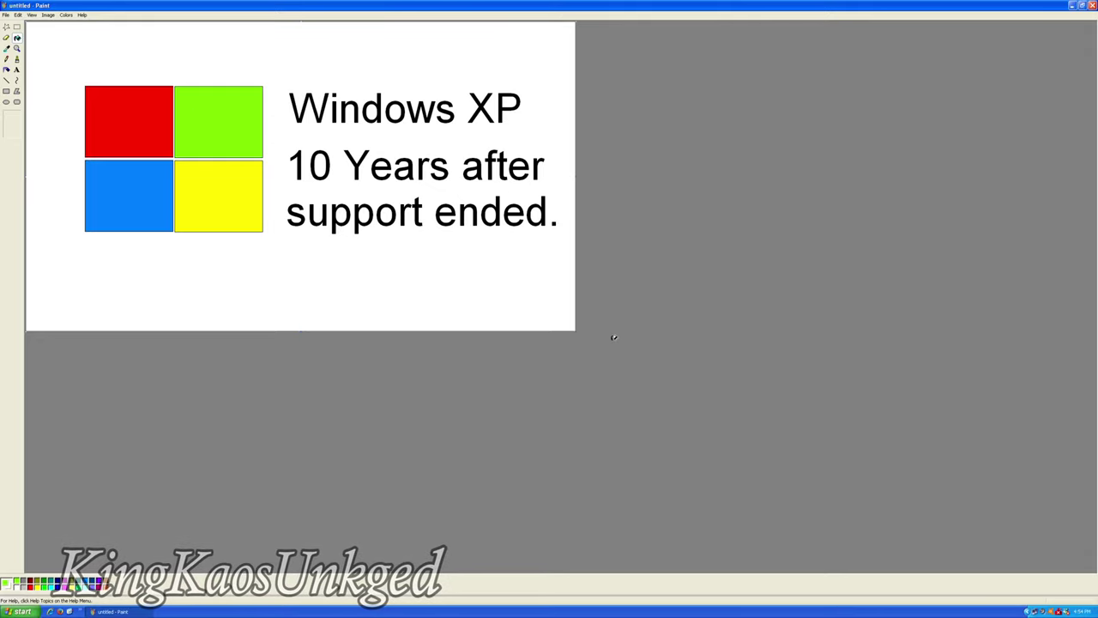
- Save the drawing in My Pictures as a PNG named "windows xp 10 years after support ended" and close Paint
left_click(6, 15)
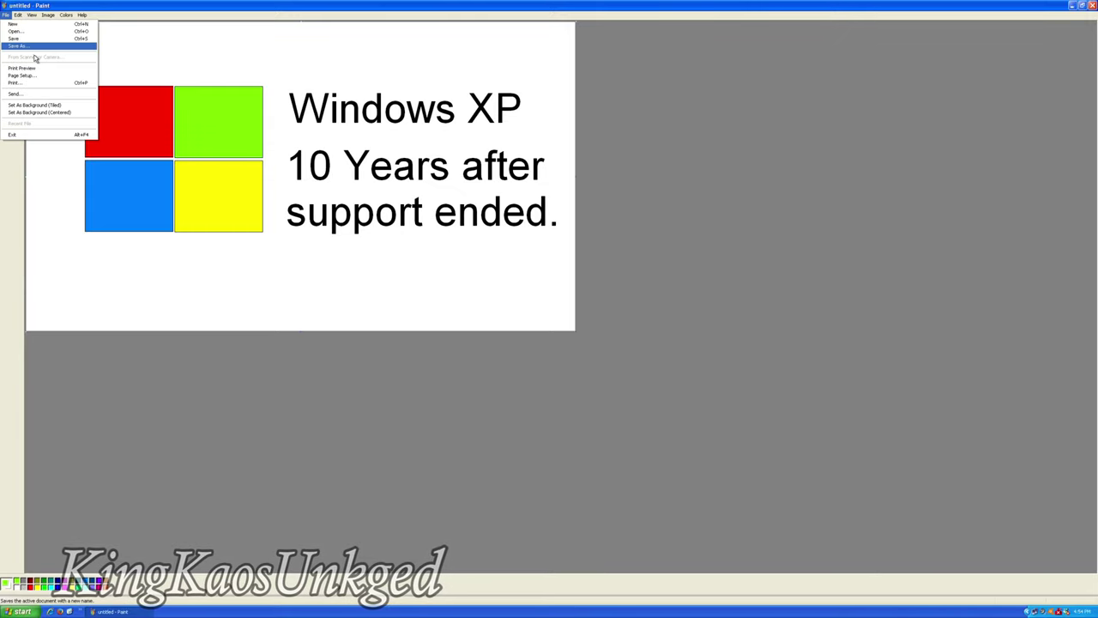
left_click(35, 45)
left_click(186, 189)
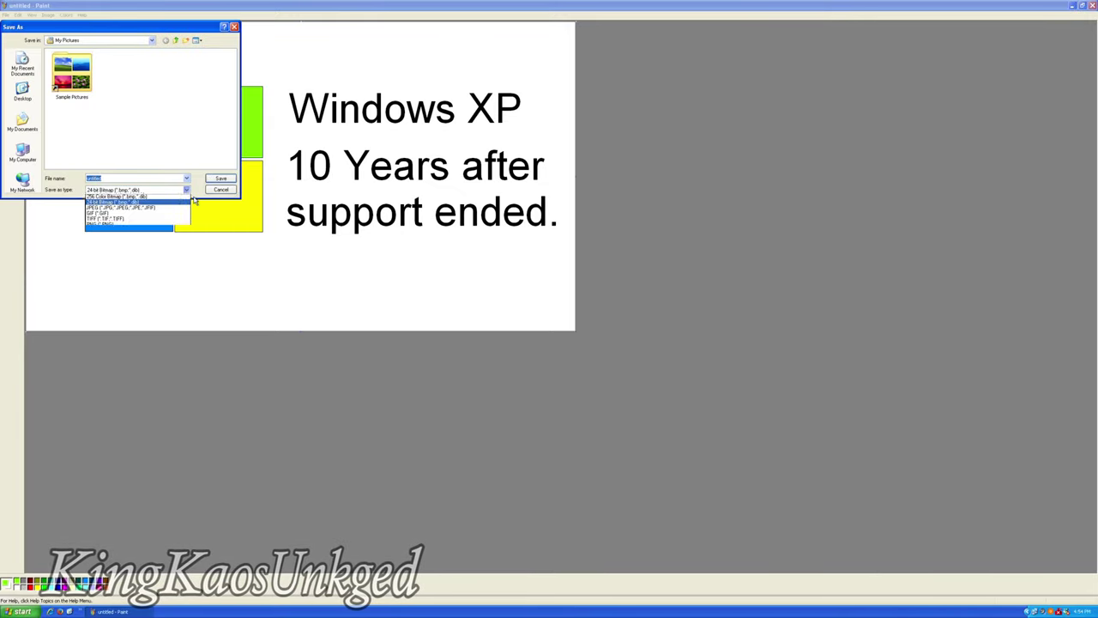
left_click(129, 220)
left_click(186, 189)
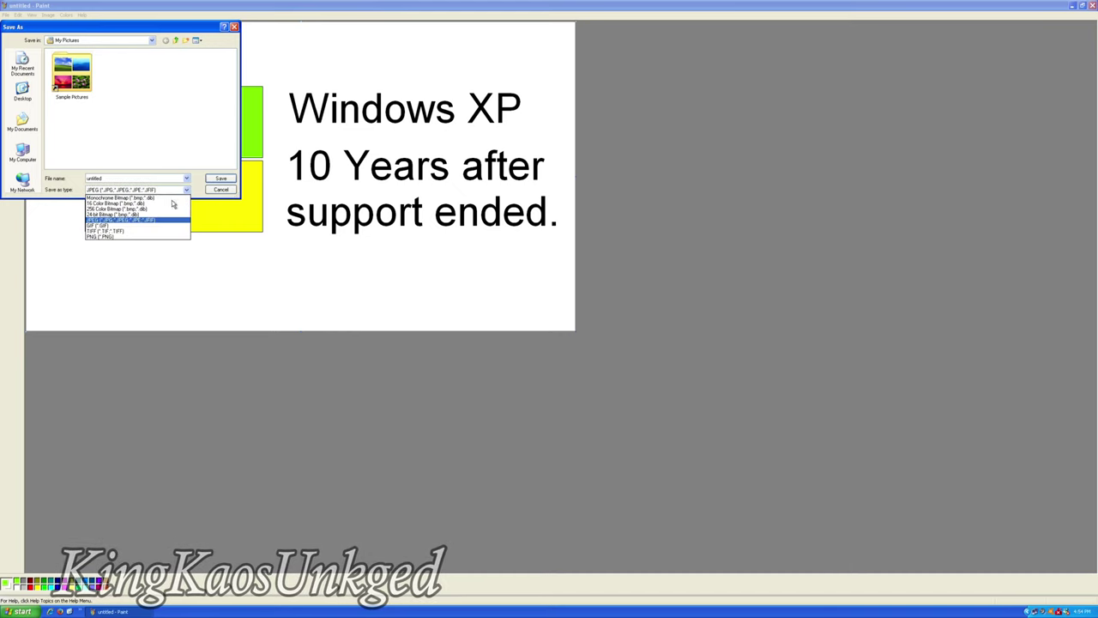
left_click(130, 237)
key("shift+Tab")
type("ning")
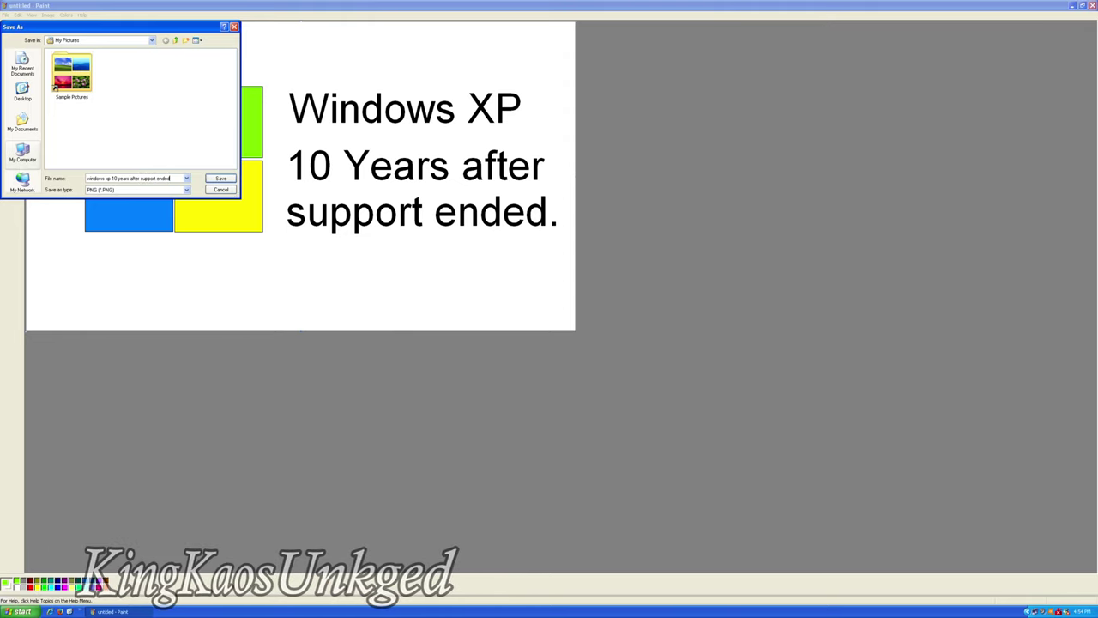
key("Return")
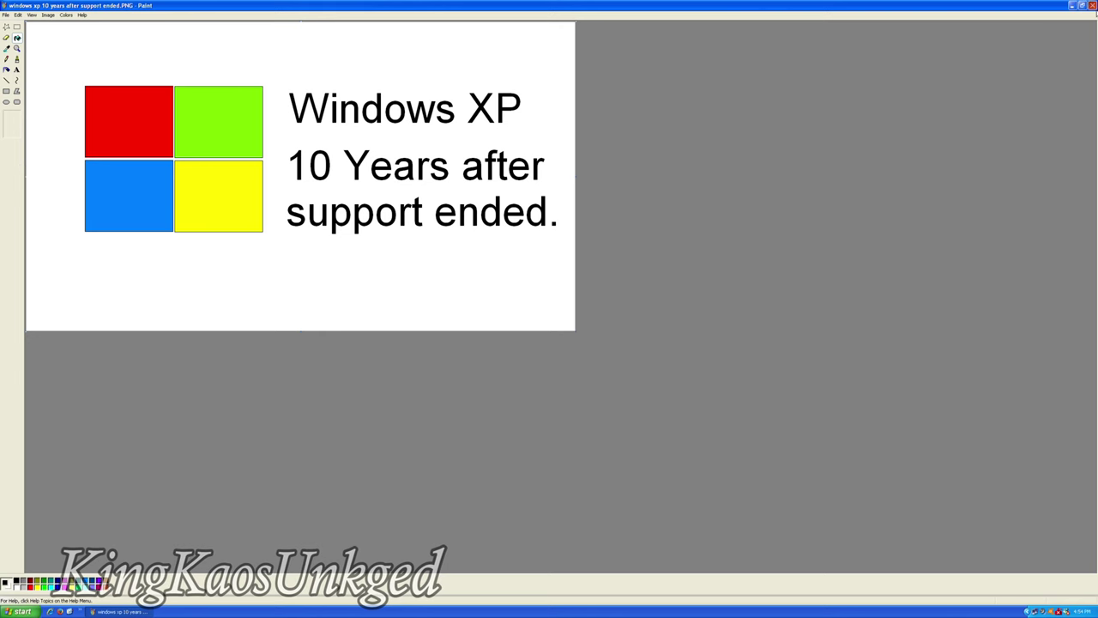
left_click(1092, 6)
- Open Windows Movie Maker to view its empty project window, and close it
key("super")
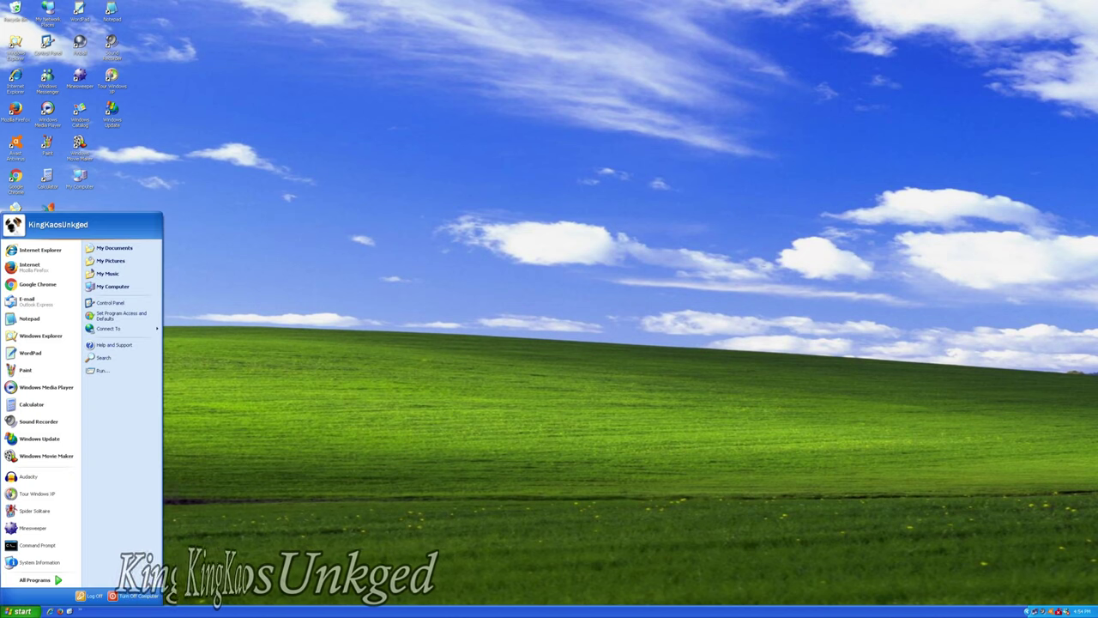
left_click(61, 457)
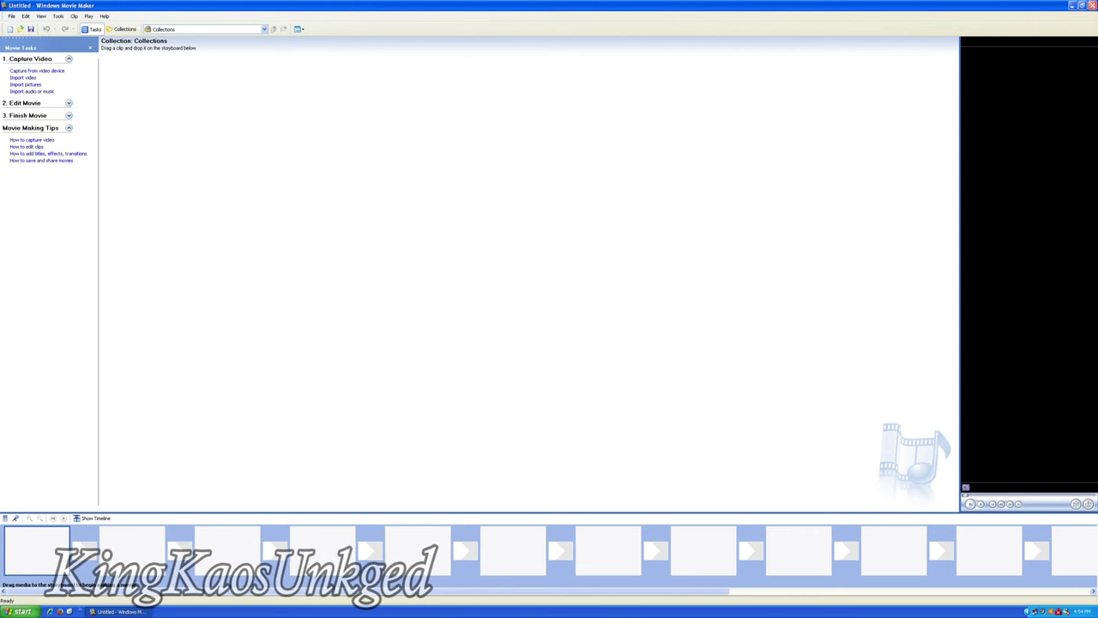
left_click(1092, 5)
- Try out Notepad in a maximized window with the text "Old School Notepad!" and close it without saving
left_click(22, 611)
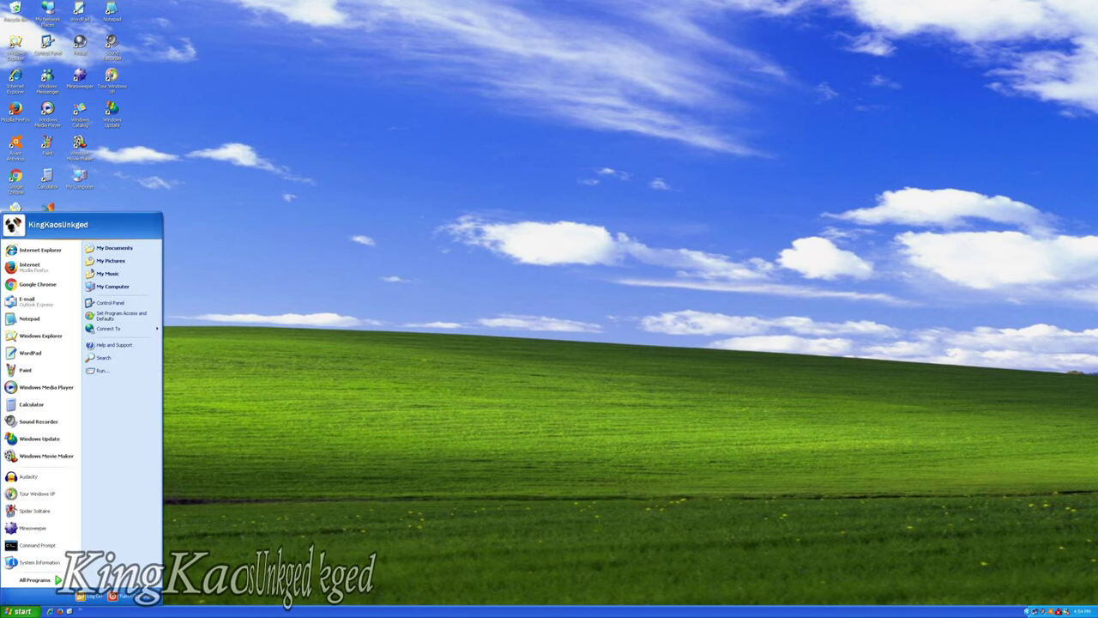
left_click(29, 318)
left_click_drag(143, 7, 317, 242)
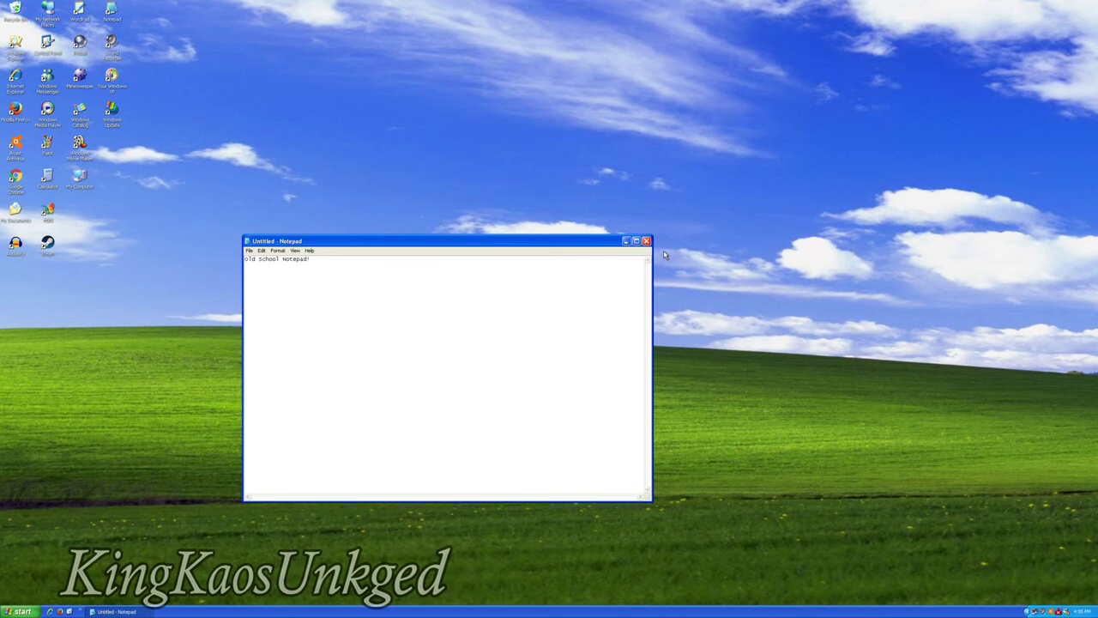
left_click(636, 240)
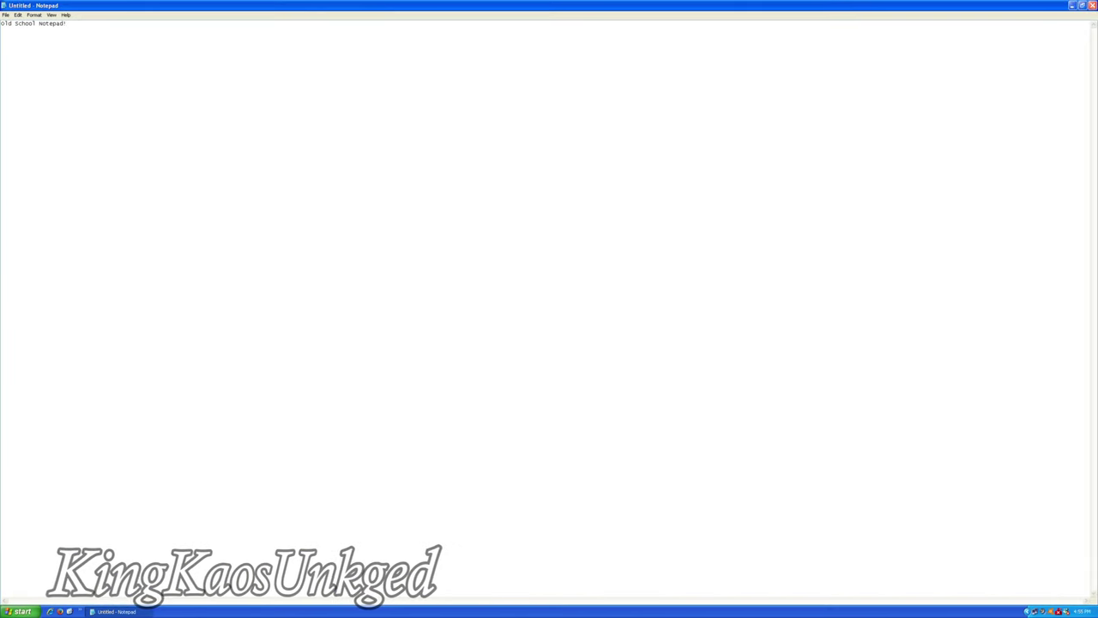
key("alt+F4")
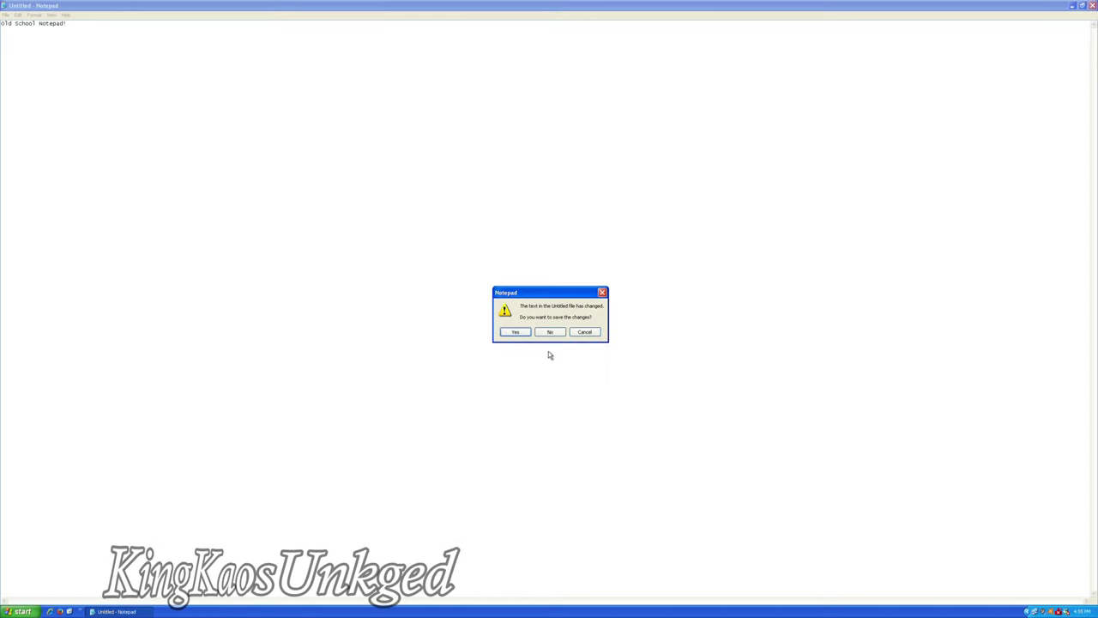
left_click(551, 332)
- Open Calculator and move its window away from the desktop icons
left_click(21, 611)
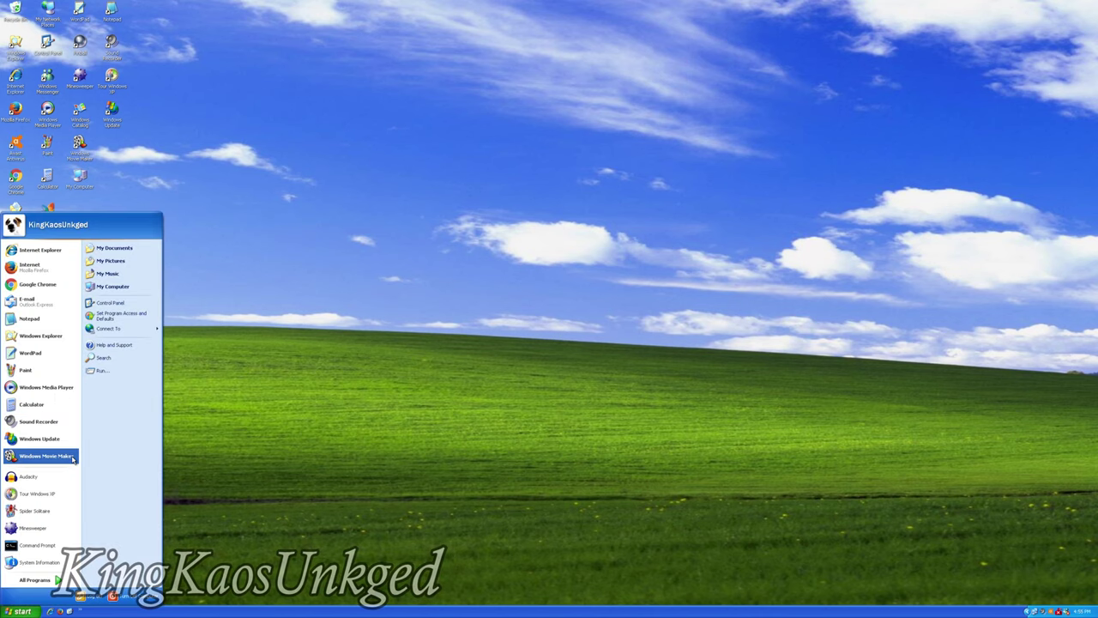
left_click(47, 405)
left_click_drag(103, 80, 328, 223)
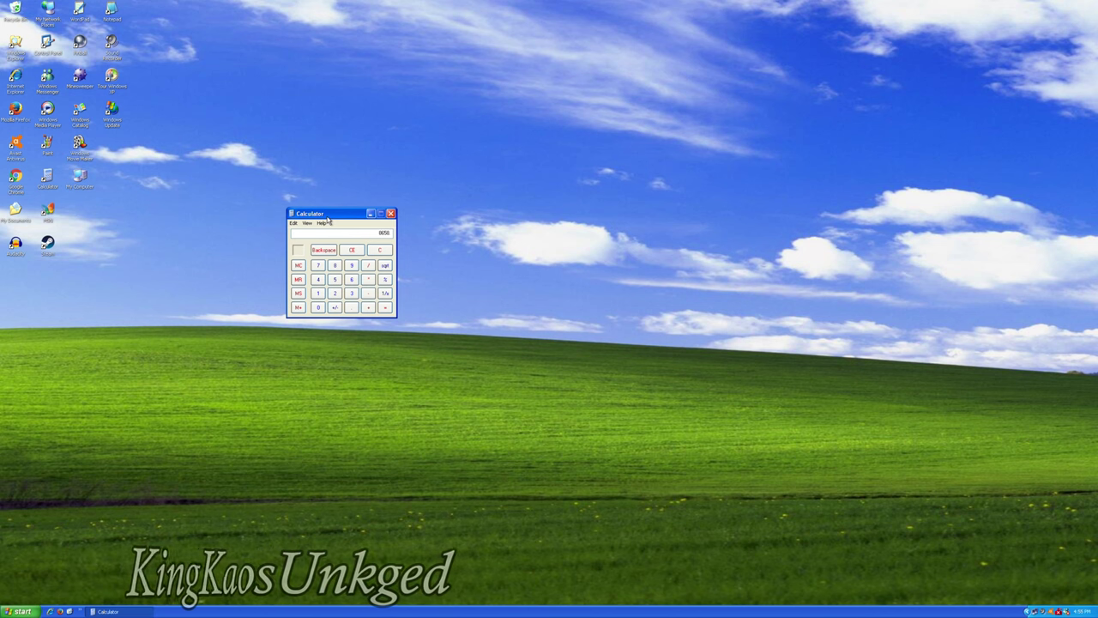
key("super")
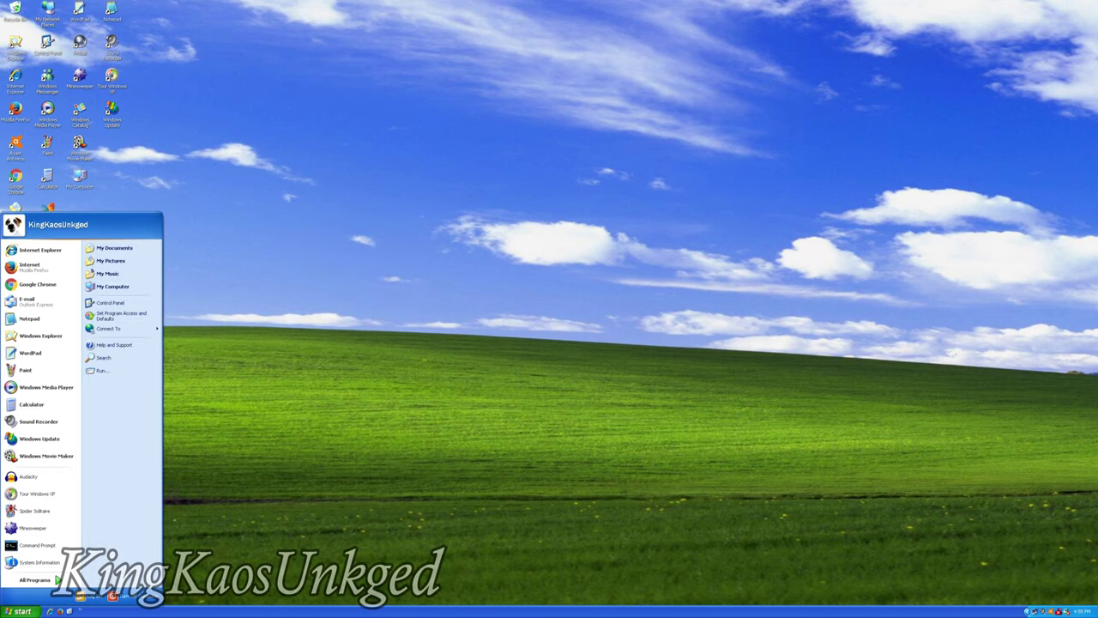
left_click(53, 370)
left_click(1092, 5)
- Open WordPad and write "Old Wordpad! The layout is weird. but i" in the new document
key("super")
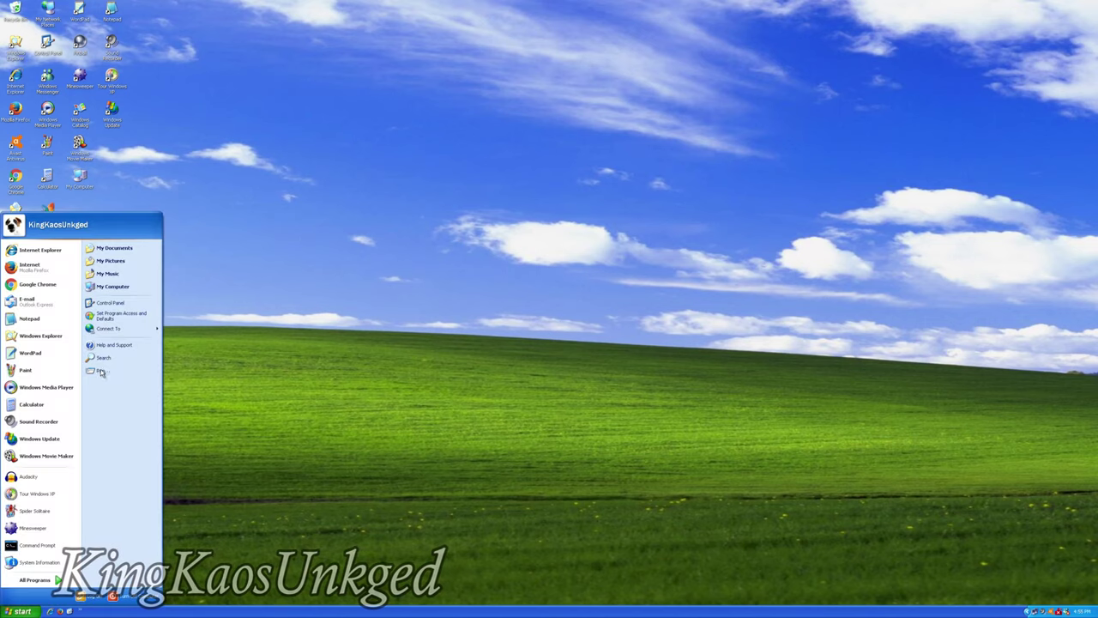
left_click(56, 355)
type("Ol")
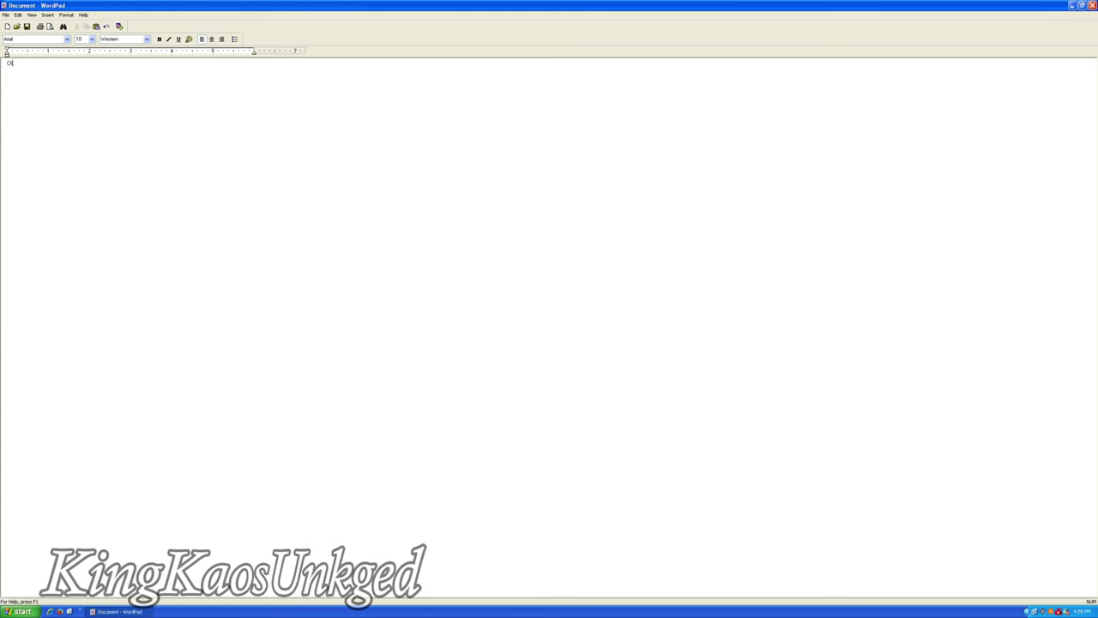
type("d Word")
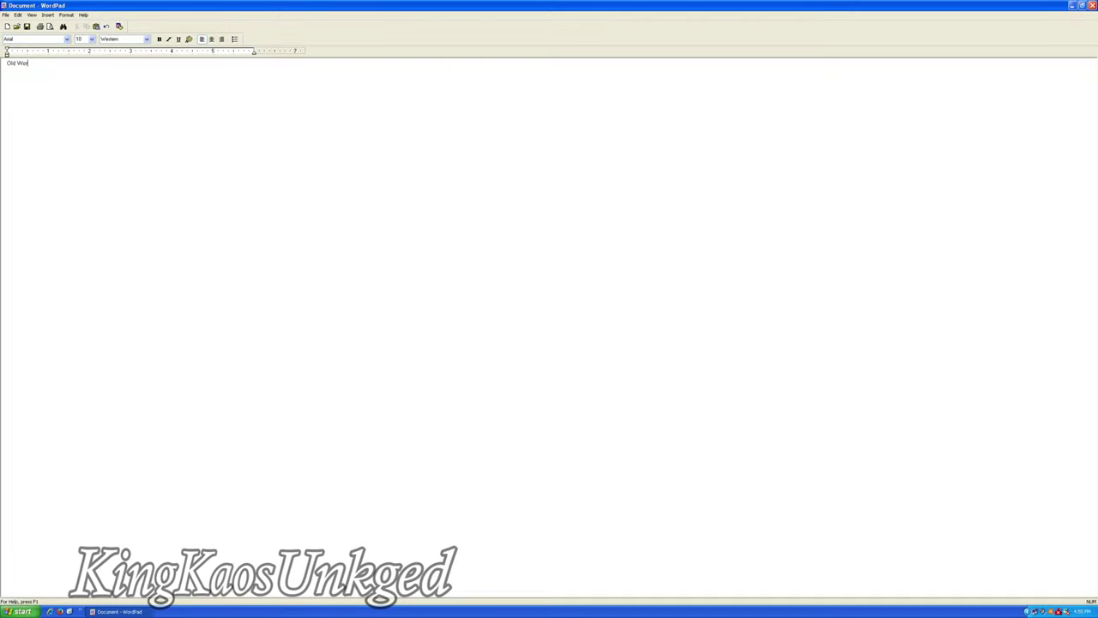
type("pad")
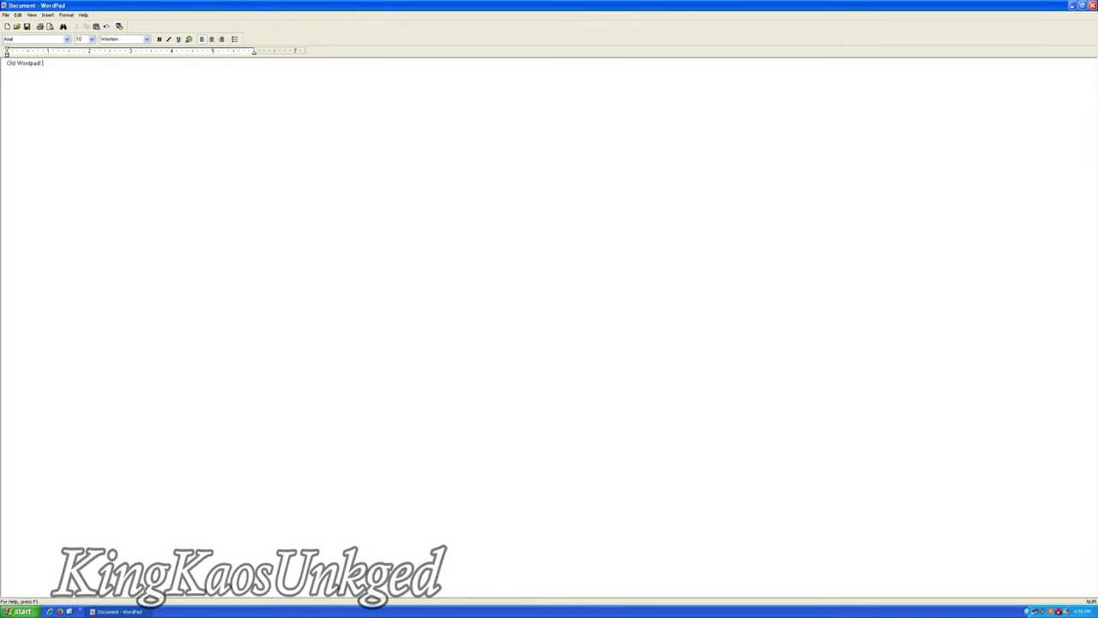
type("! The ")
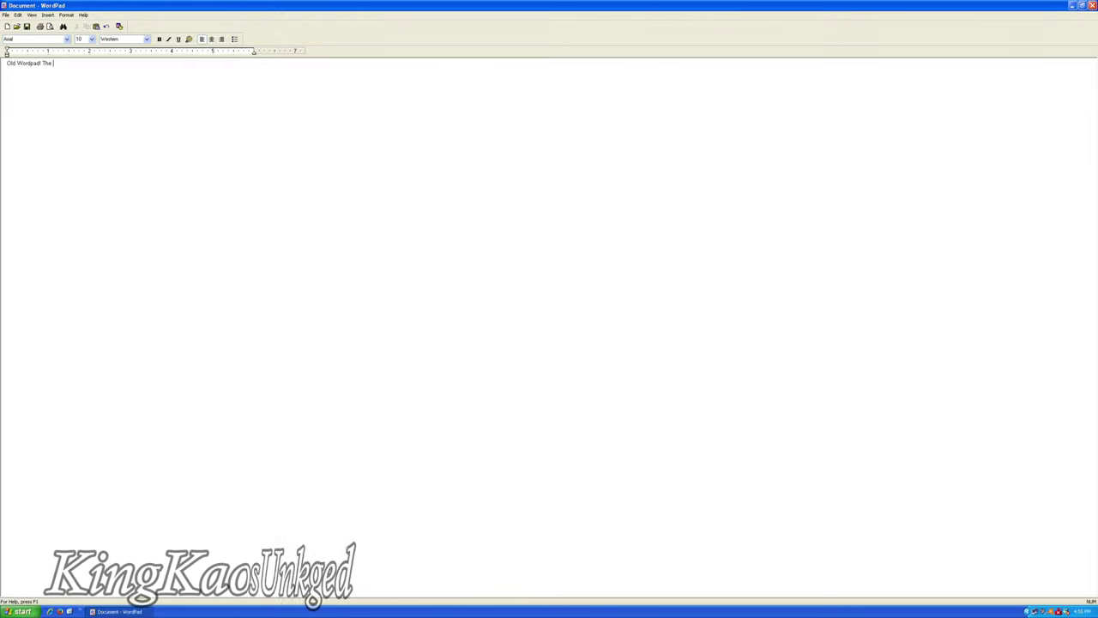
type("layout is weird. but i")
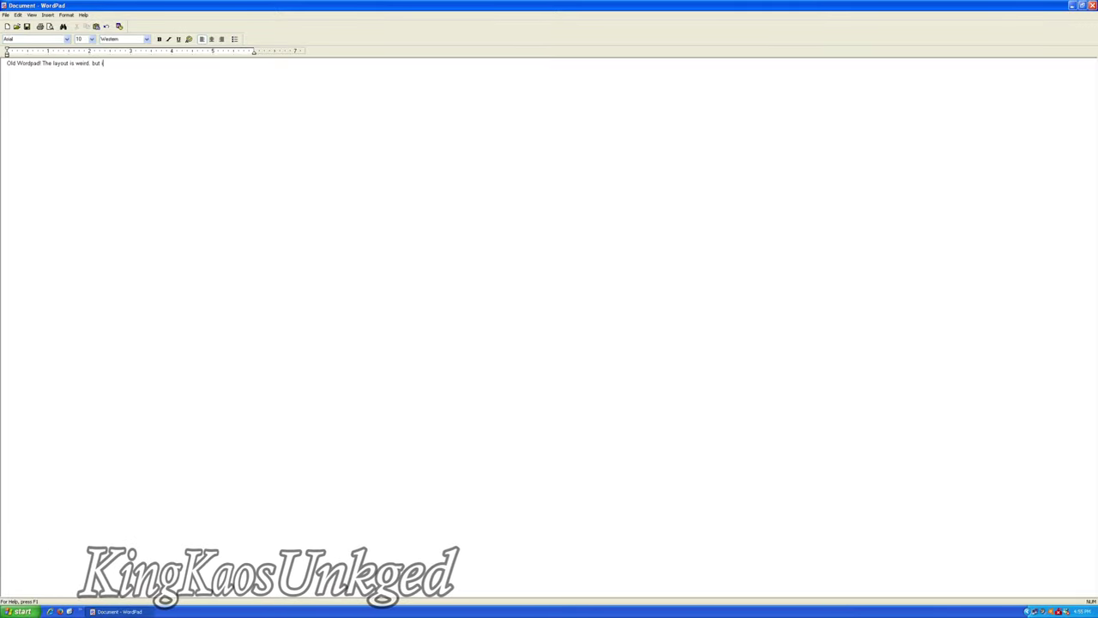
- Replace the period after "weird" with a comma and continue with "but it is still old school. I prefer Wordpad over"
key("BackSpace")
key("BackSpace")
key("BackSpace")
key("BackSpace")
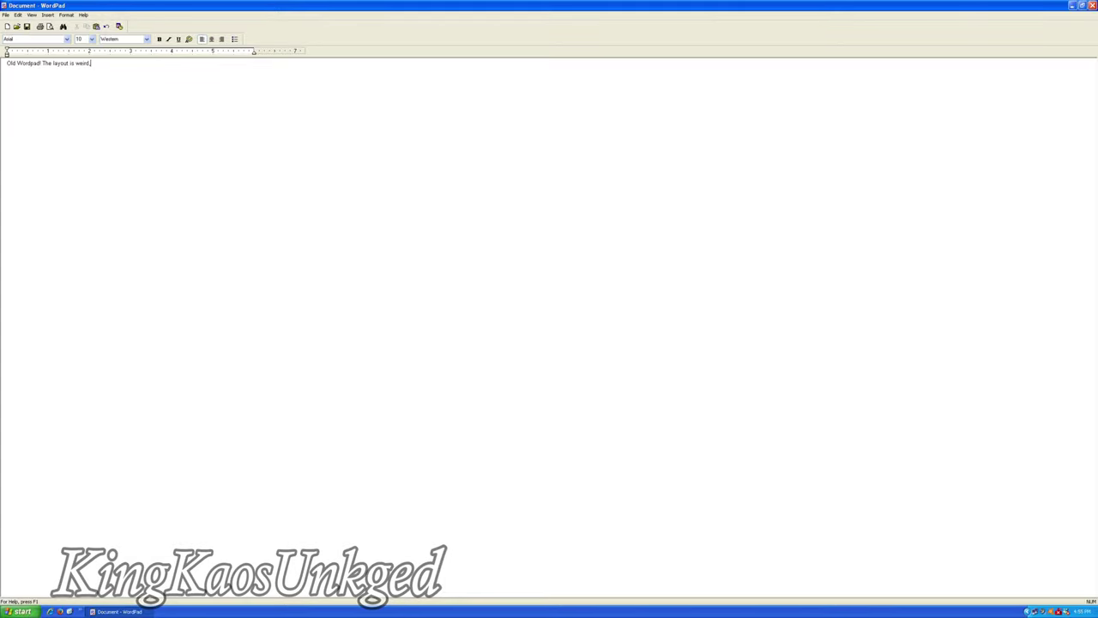
key("BackSpace")
type(", but iot")
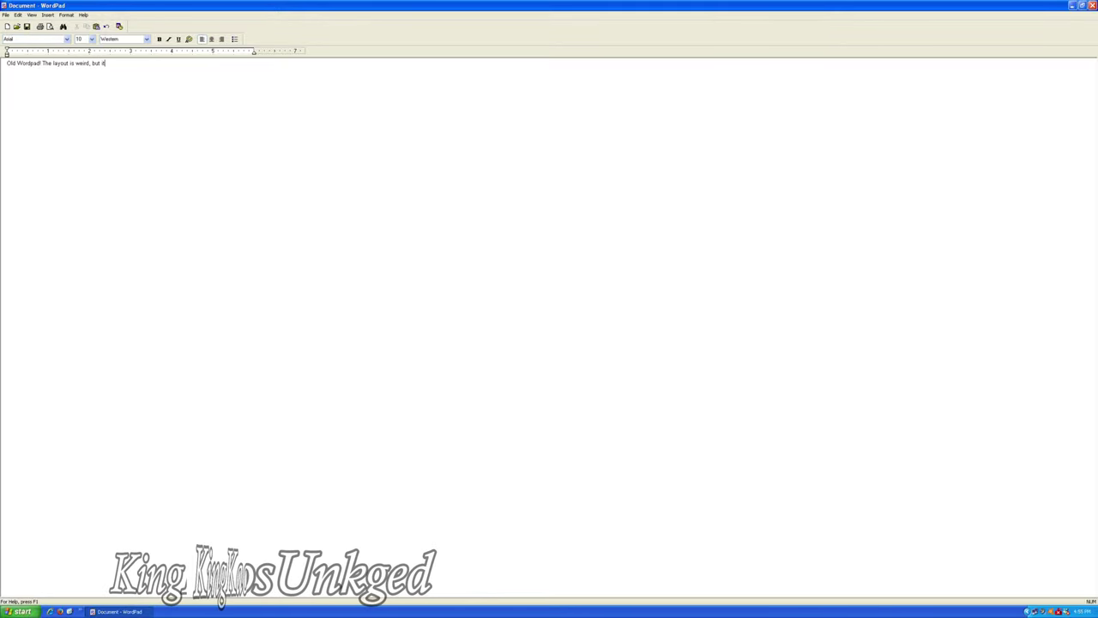
type(" is still old school")
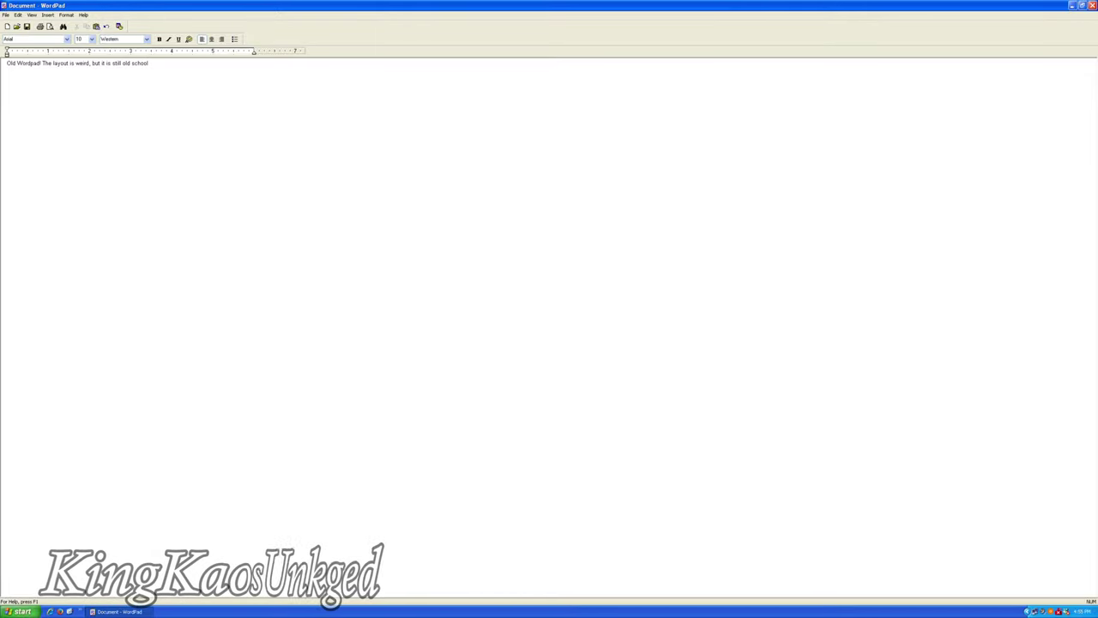
type(". I prefer Word")
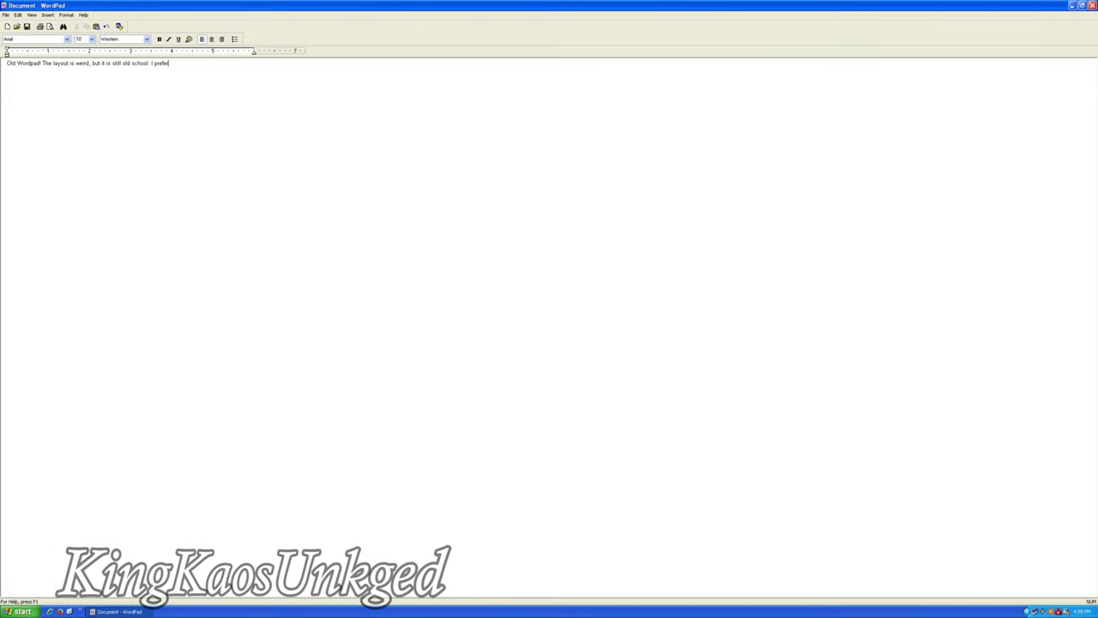
type("pad over Wor")
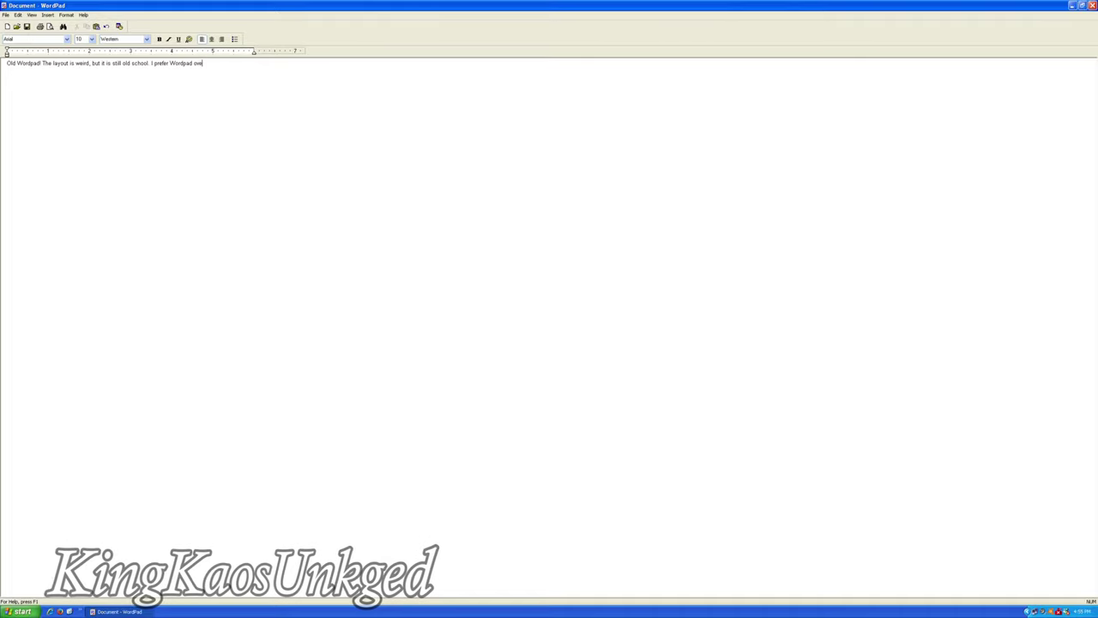